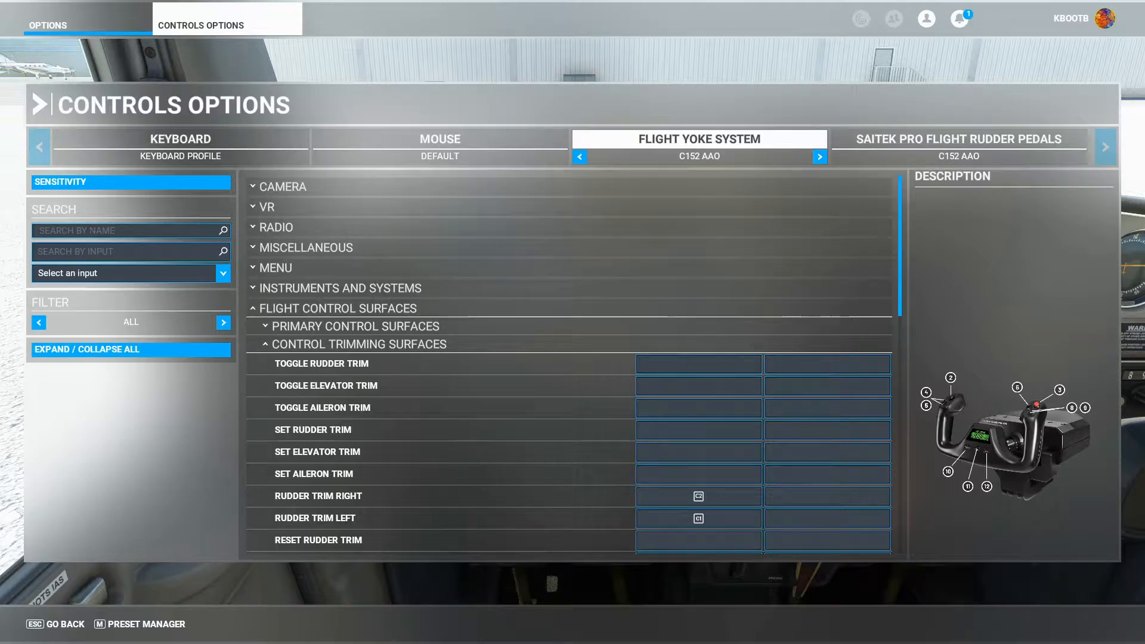
Bring the Axis and Ohs window into view to examine its assigned axes for the Cessna 152 Asobo.
{"action": "left_click_drag", "start_coordinate": [1144, 204], "coordinate": [301, 78]}
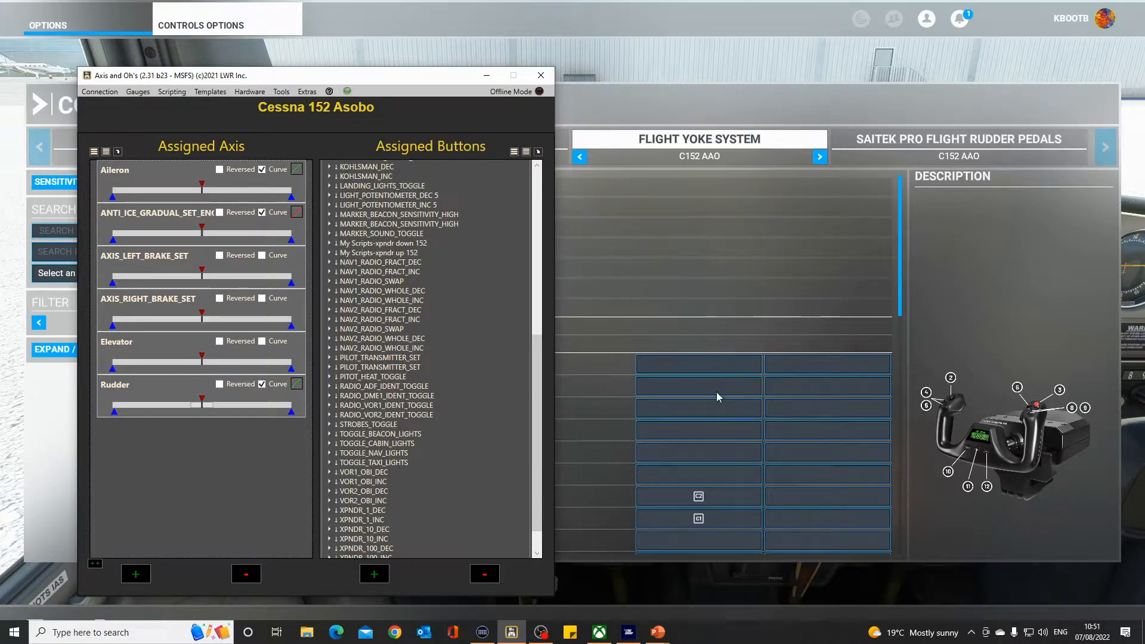
{"action": "left_click_drag", "start_coordinate": [351, 75], "coordinate": [1144, 157]}
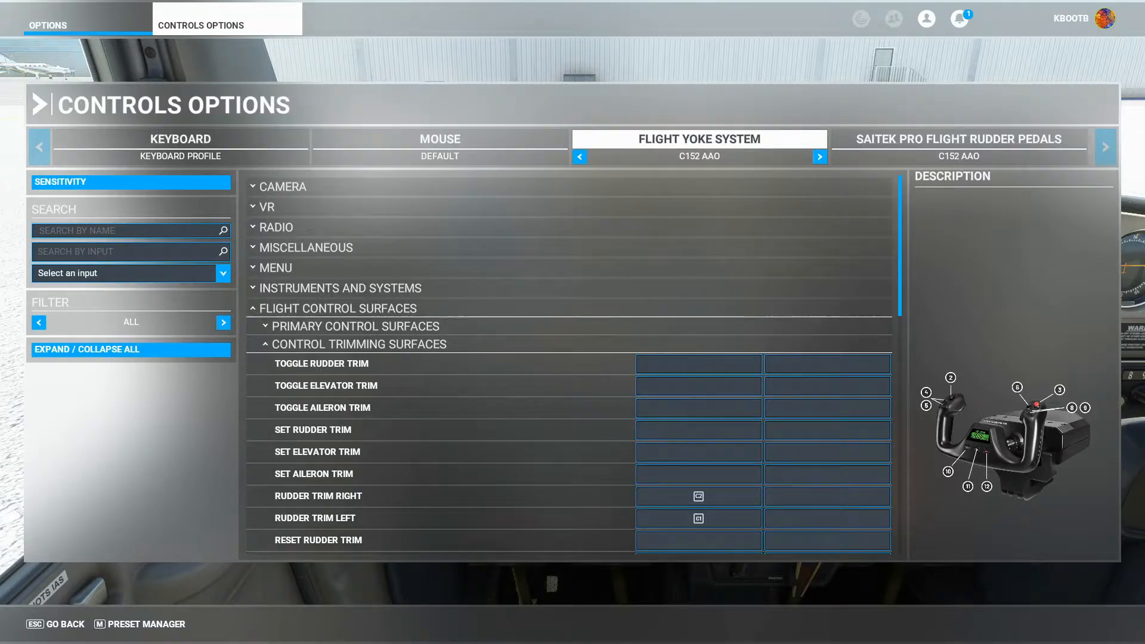
{"action": "left_click_drag", "start_coordinate": [1144, 215], "coordinate": [375, 143]}
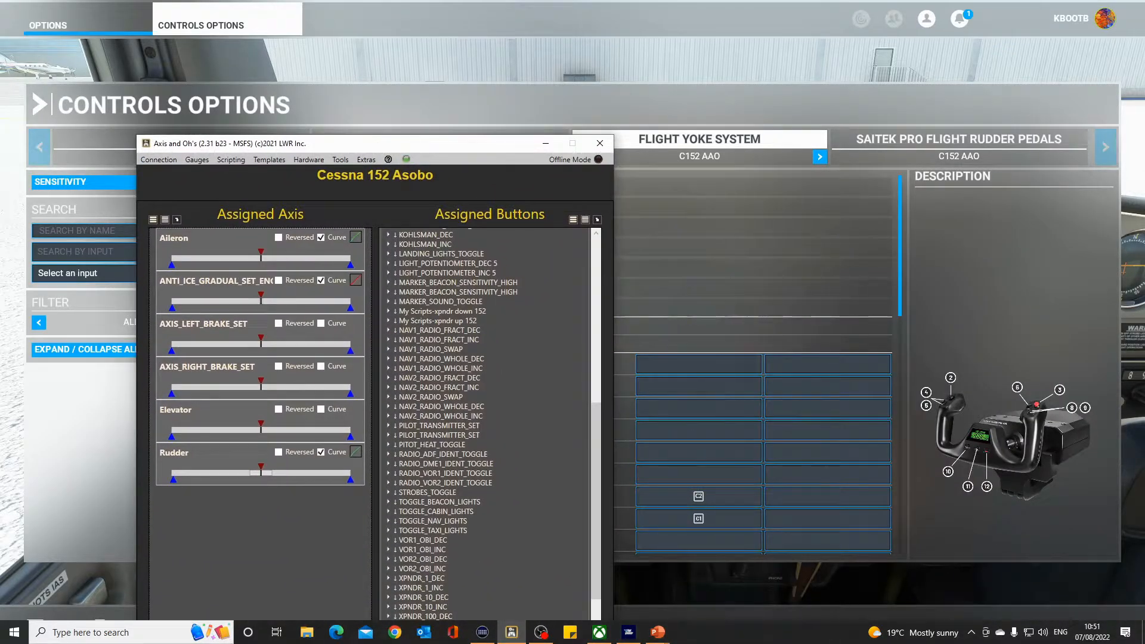
{"action": "left_click_drag", "start_coordinate": [443, 143], "coordinate": [365, 93]}
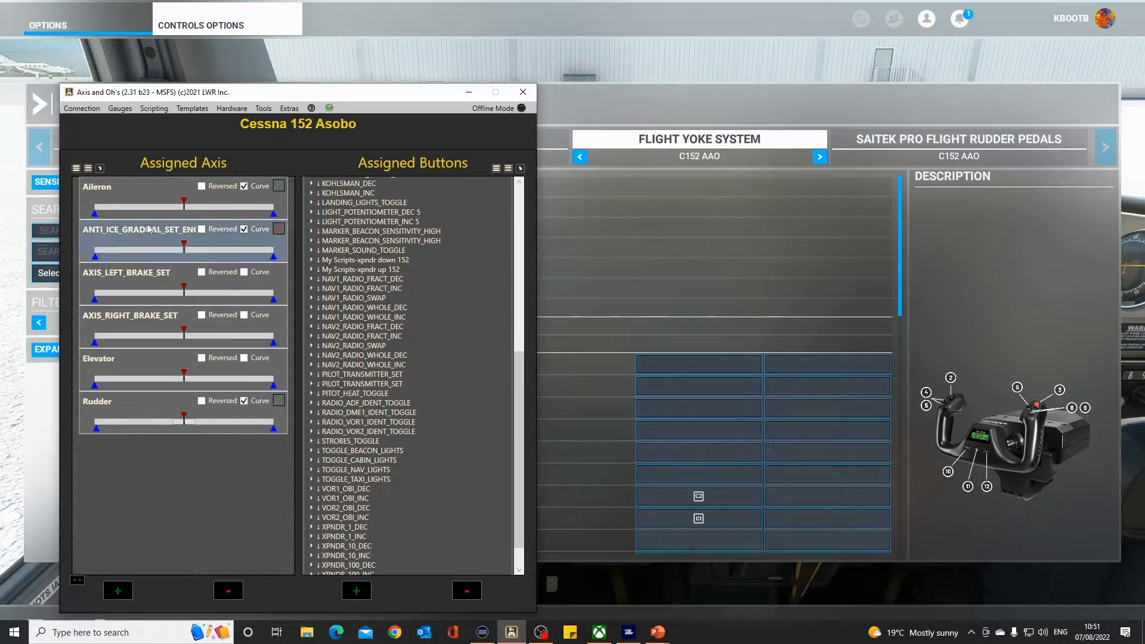
{"action": "left_click_drag", "start_coordinate": [286, 95], "coordinate": [1081, 238]}
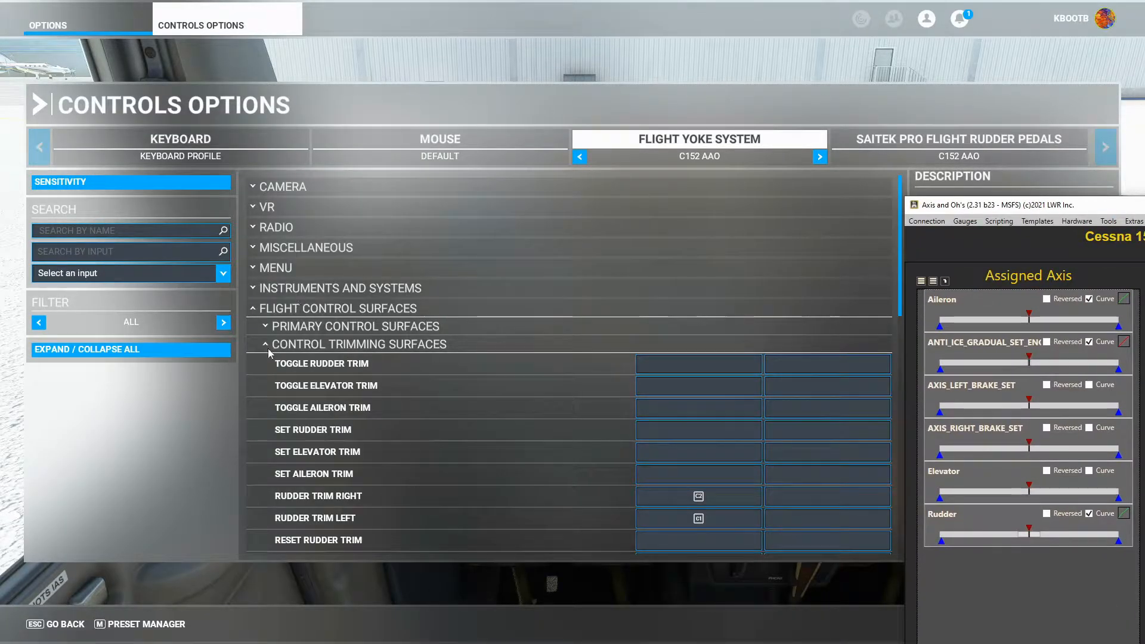
Expand the Primary Control Surfaces section of the Flight Yoke System bindings and scroll through its assignments.
{"action": "left_click", "coordinate": [465, 353]}
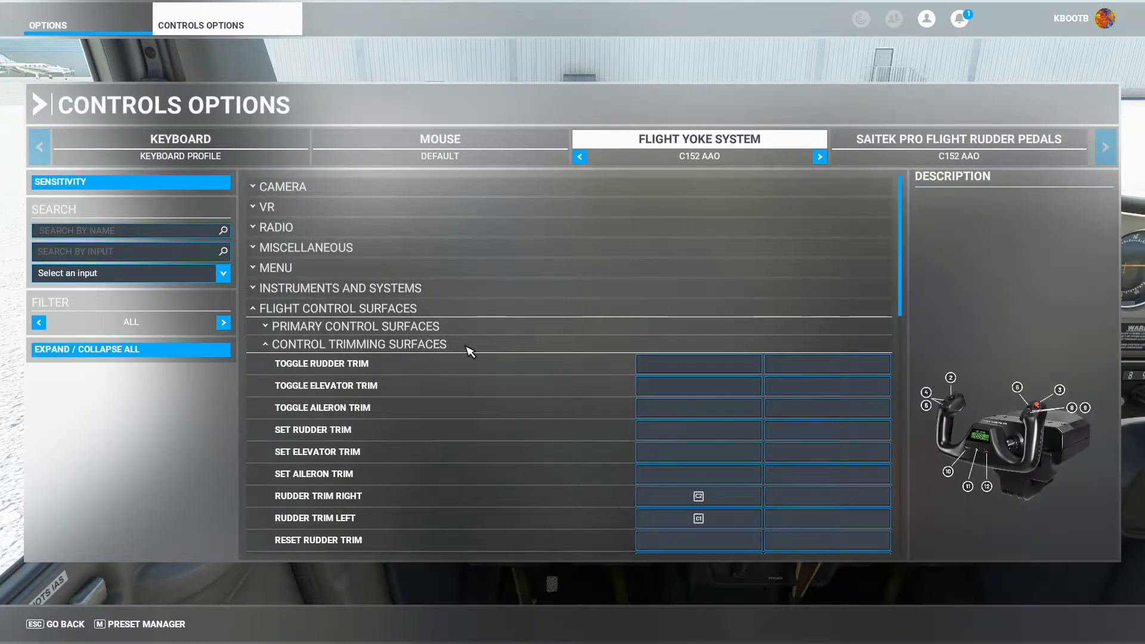
{"action": "left_click", "coordinate": [468, 352]}
{"action": "left_click", "coordinate": [473, 327]}
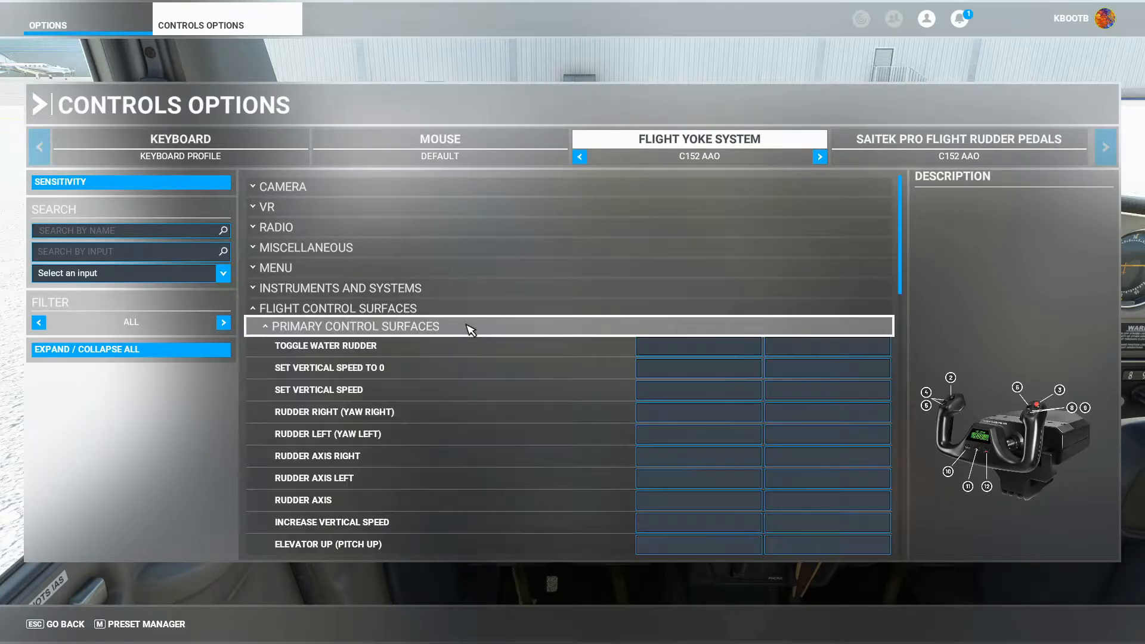
{"action": "scroll", "coordinate": [674, 367], "scroll_direction": "down", "scroll_amount": 5}
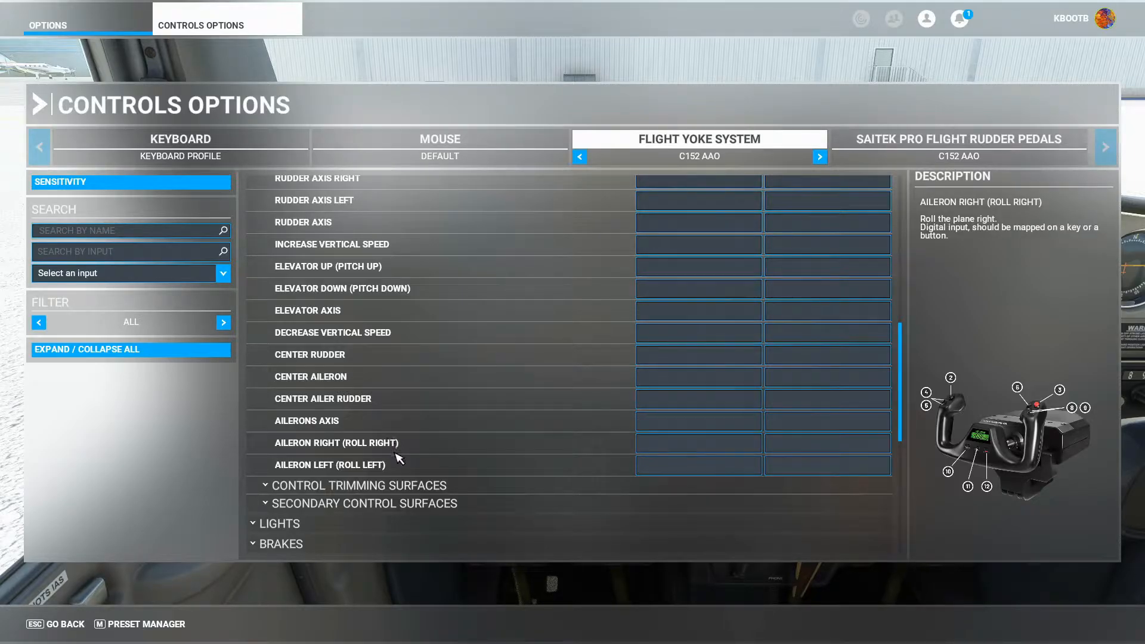
{"action": "scroll", "coordinate": [409, 435], "scroll_direction": "up", "scroll_amount": 3}
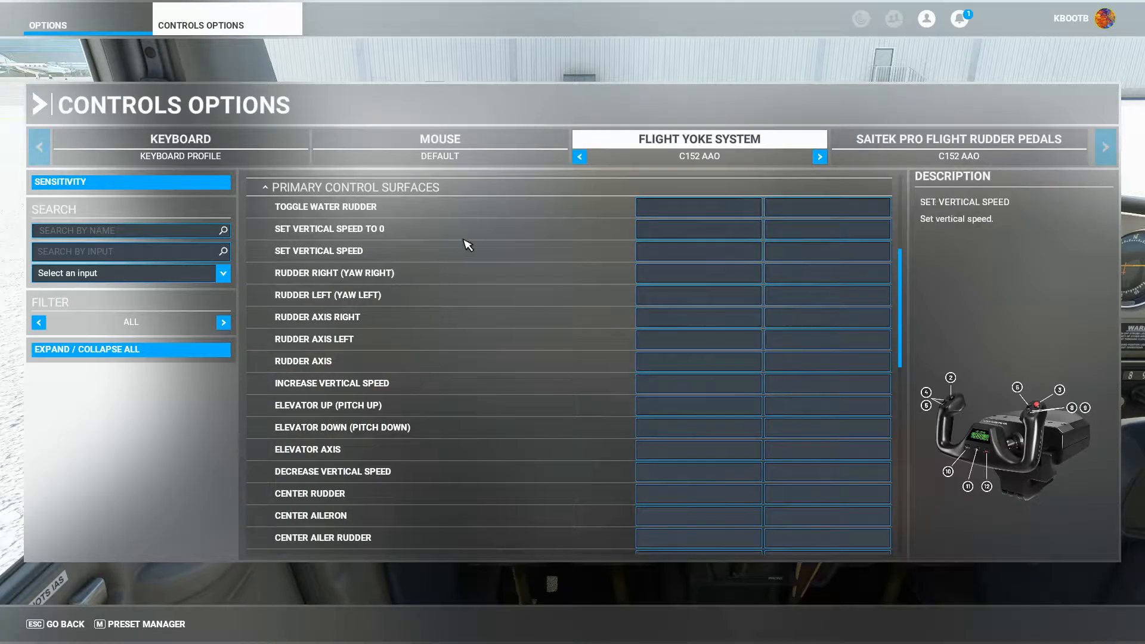
{"action": "scroll", "coordinate": [656, 313], "scroll_direction": "up", "scroll_amount": 3}
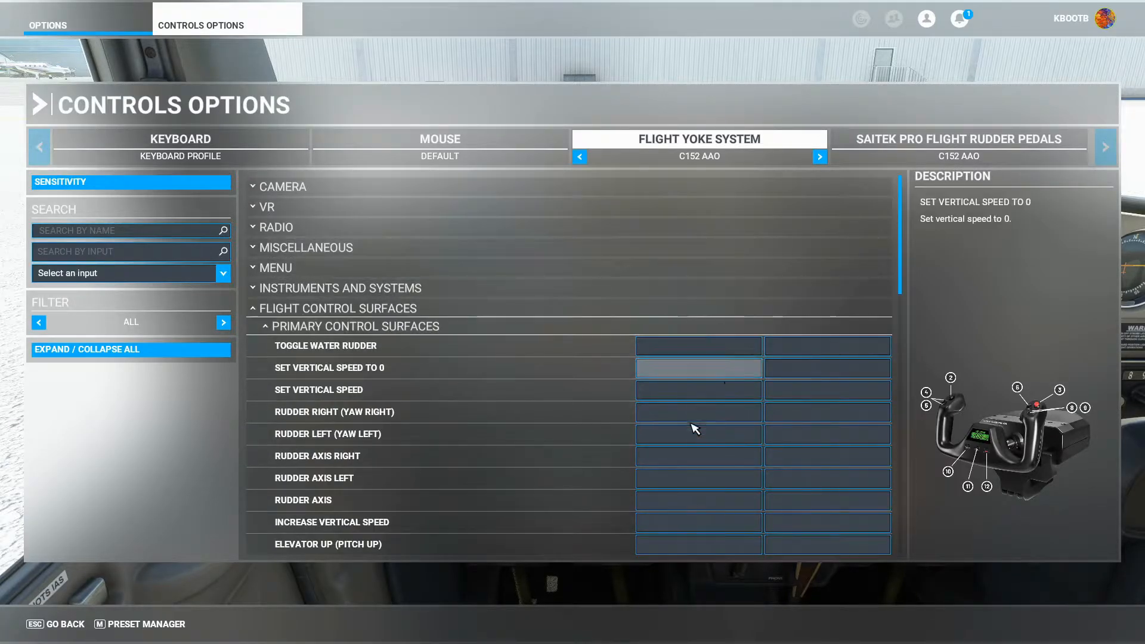
Switch to Axis and Ohs and review its assigned axes and buttons for the Cessna 152 Asobo.
{"action": "key", "text": "alt+Tab"}
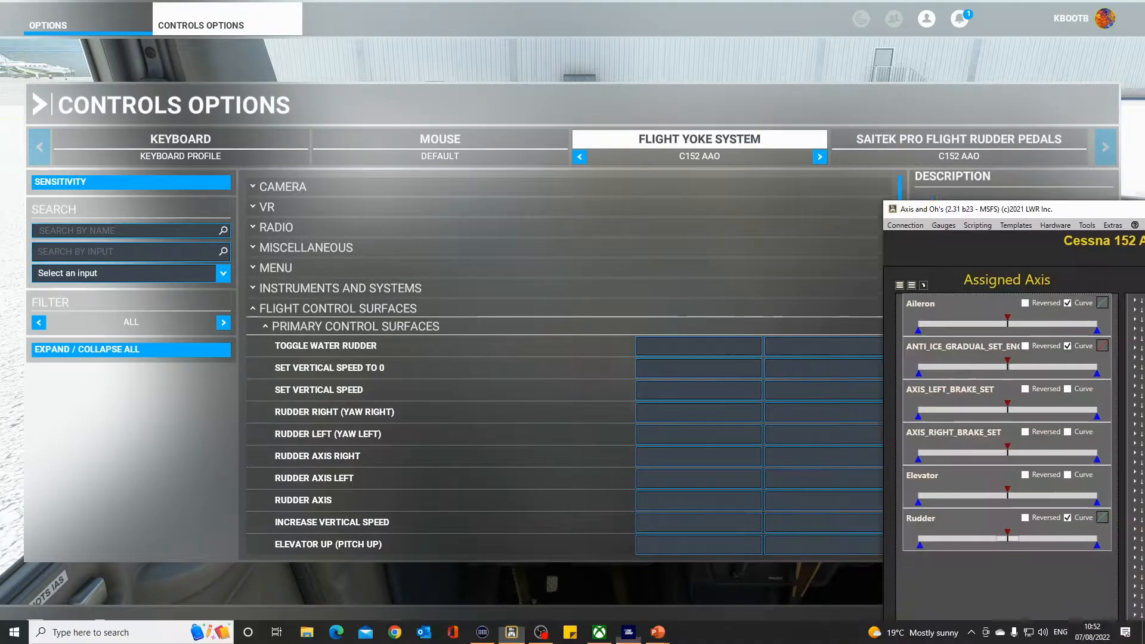
{"action": "left_click_drag", "start_coordinate": [1144, 211], "coordinate": [441, 126]}
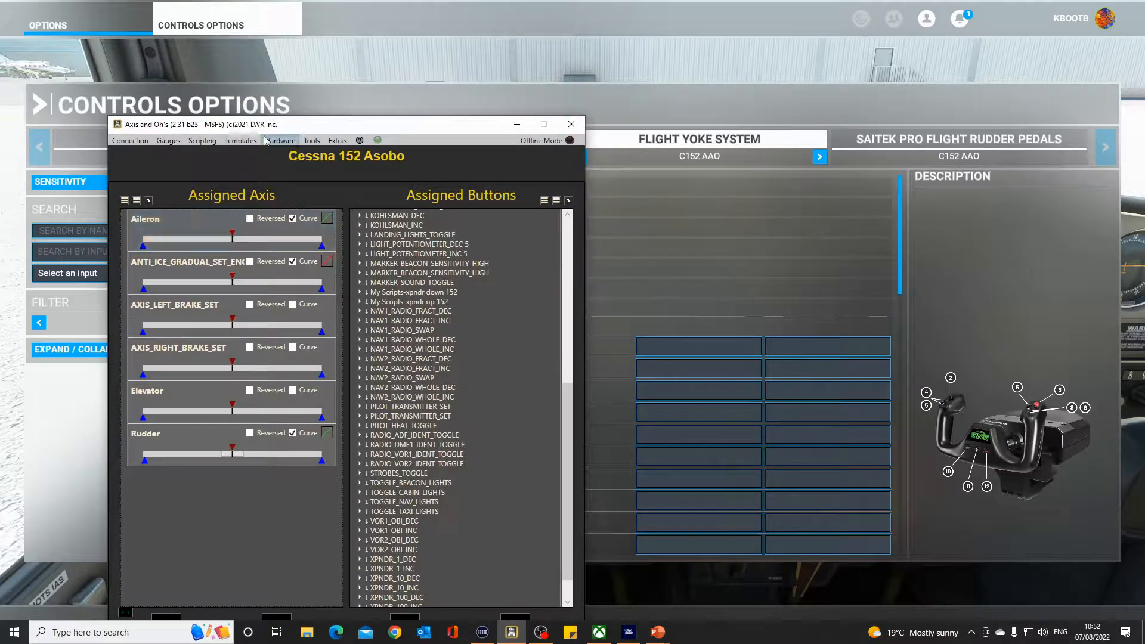
{"action": "left_click_drag", "start_coordinate": [305, 127], "coordinate": [267, 106]}
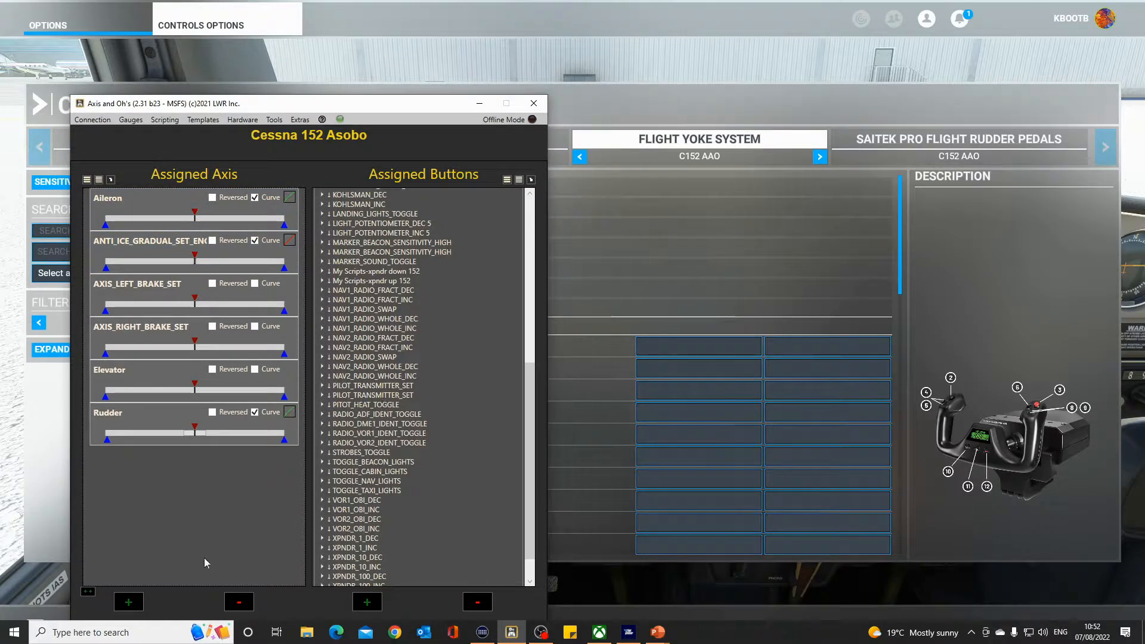
{"action": "left_click_drag", "start_coordinate": [332, 104], "coordinate": [320, 75]}
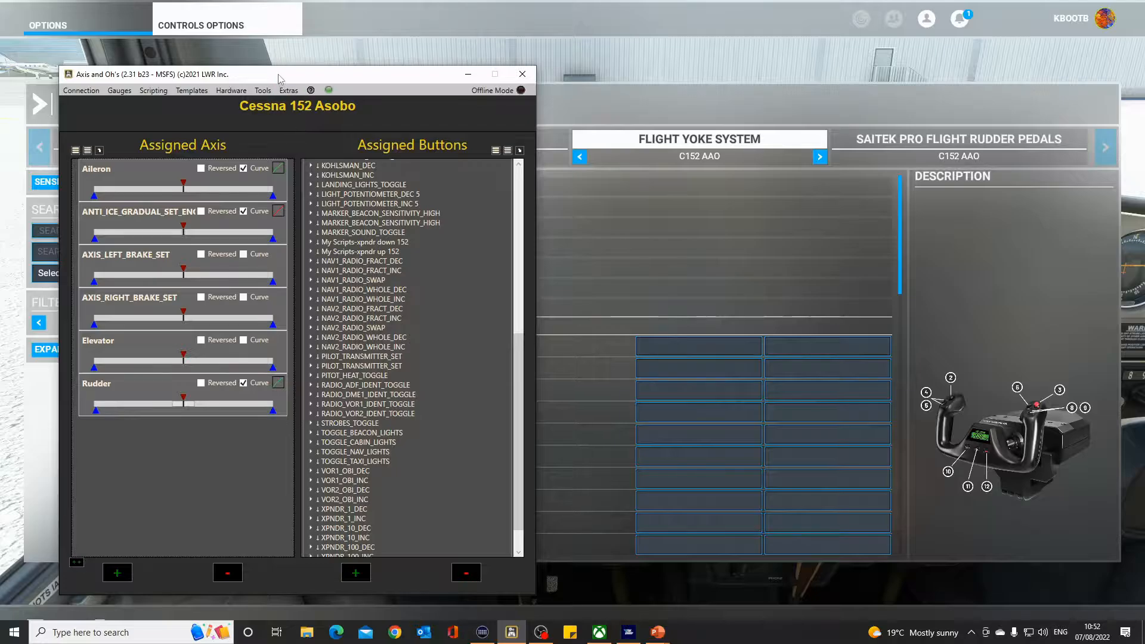
{"action": "left_click_drag", "start_coordinate": [276, 75], "coordinate": [932, 169]}
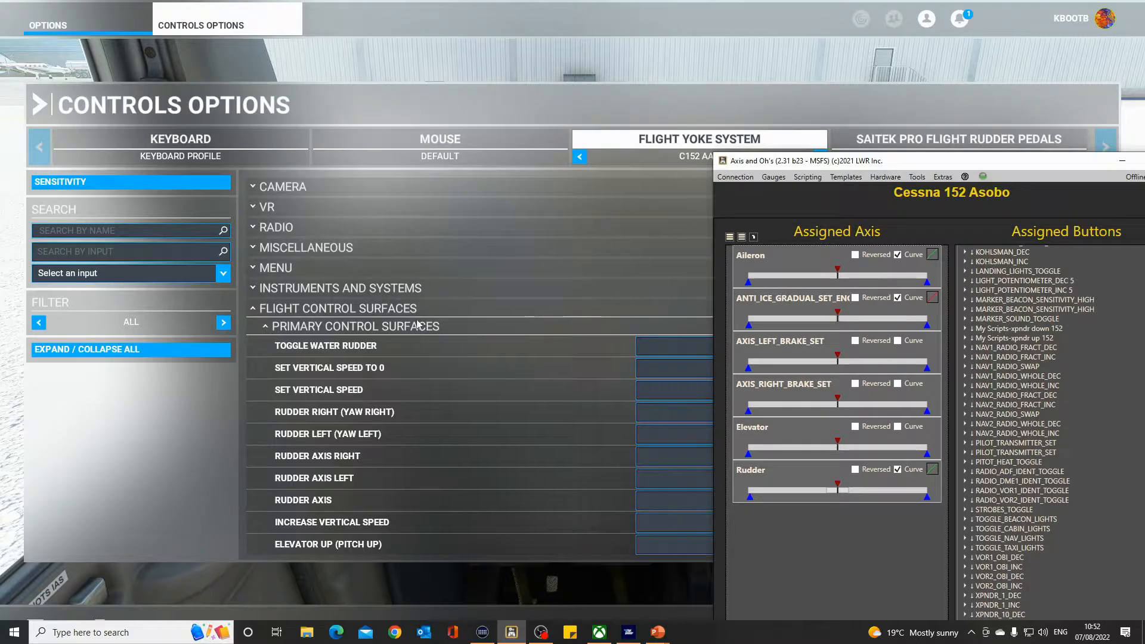
Expand Control Trimming Surfaces and inspect the Rudder Trim Right binding without changing it.
{"action": "left_click", "coordinate": [467, 327]}
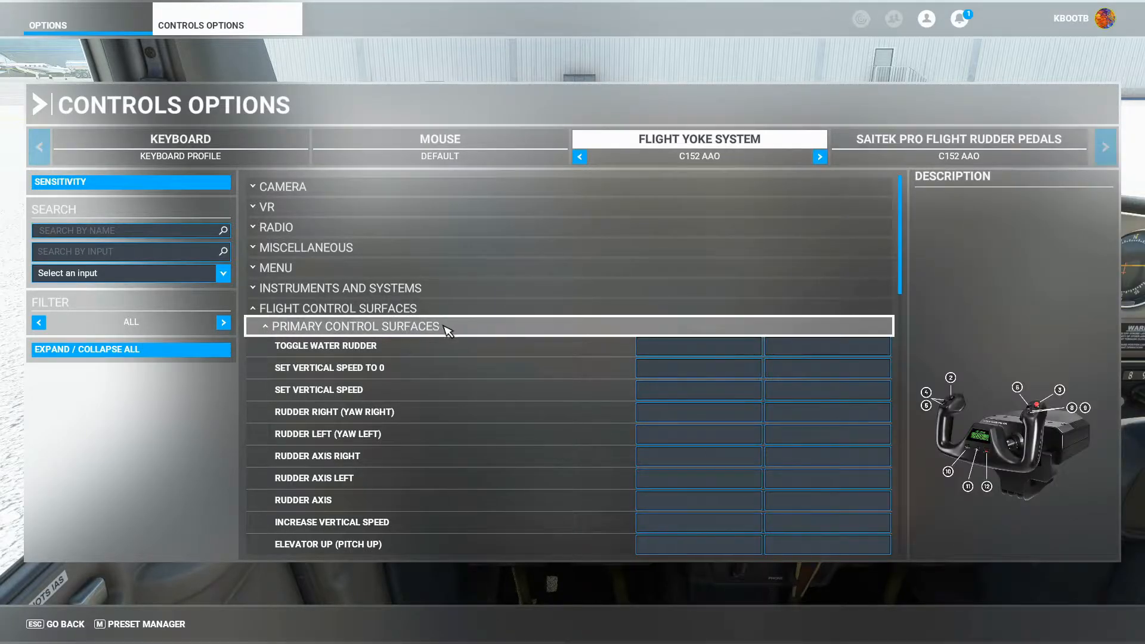
{"action": "left_click", "coordinate": [499, 328]}
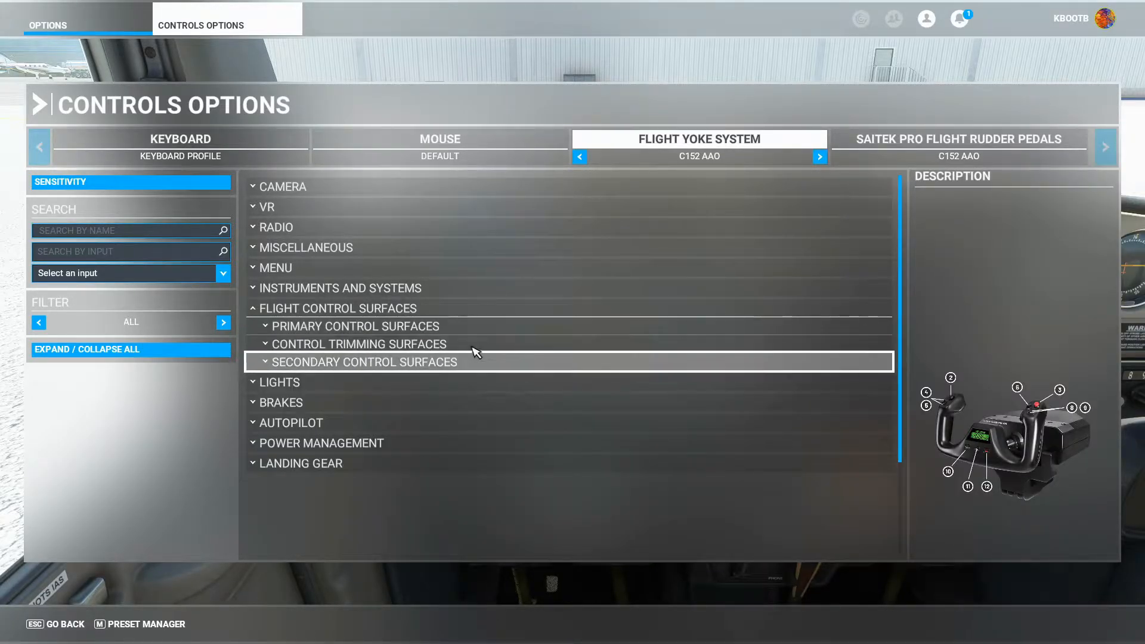
{"action": "left_click", "coordinate": [511, 346]}
{"action": "scroll", "coordinate": [729, 476], "scroll_direction": "down", "scroll_amount": 2}
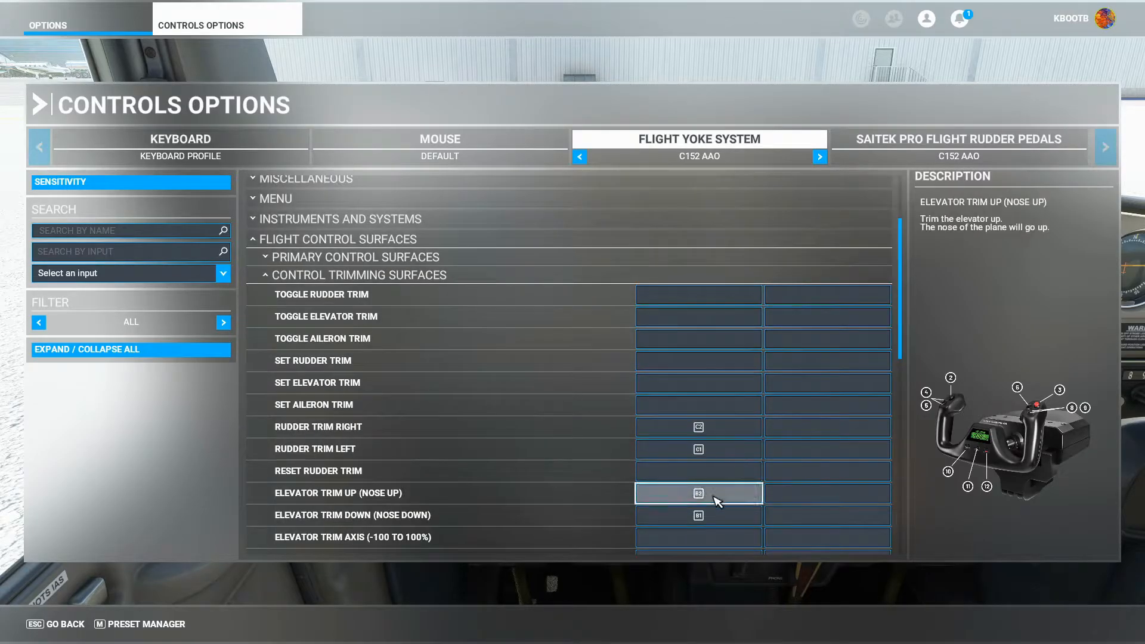
{"action": "left_click", "coordinate": [728, 434]}
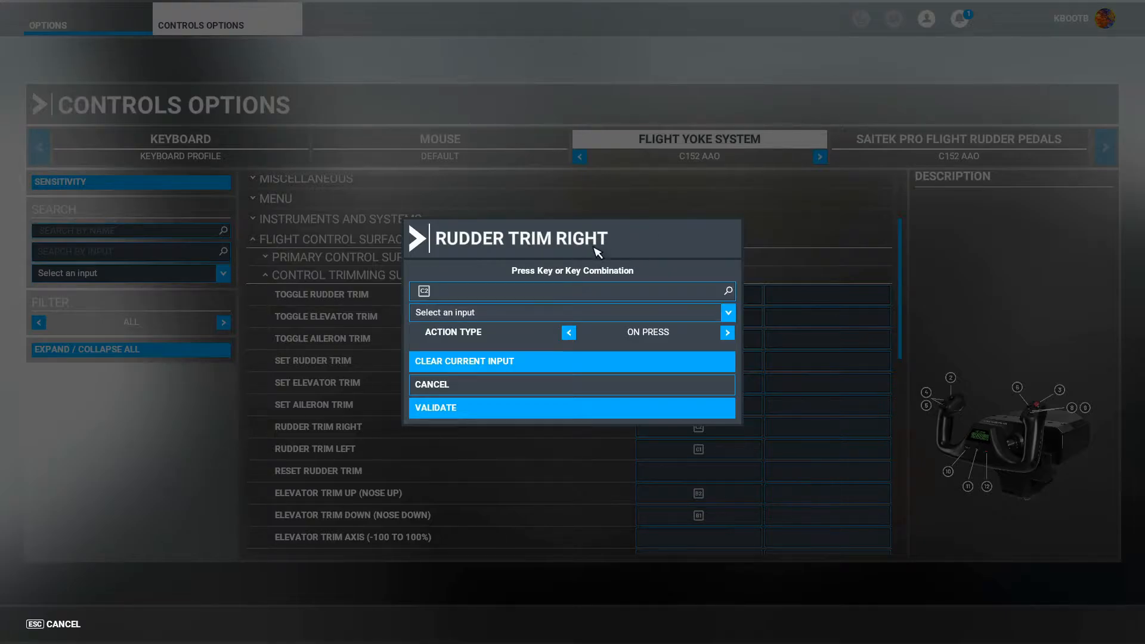
{"action": "left_click", "coordinate": [460, 386]}
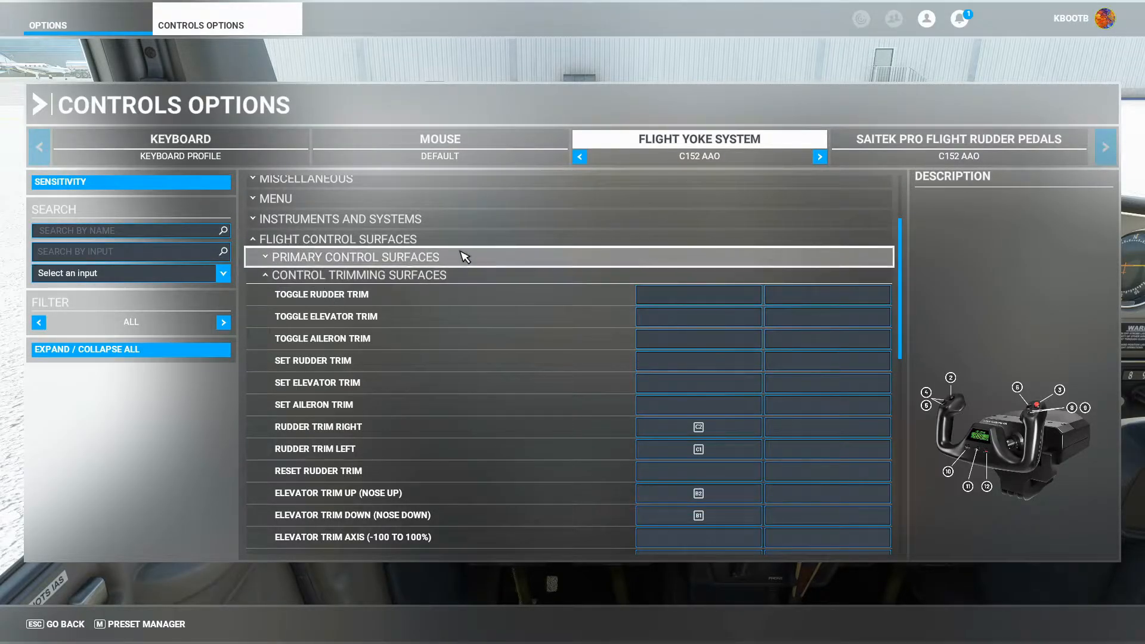
Switch to the Saitek Pro Flight Rudder Pedals profile and review its Brakes and Primary Control Surfaces bindings.
{"action": "left_click", "coordinate": [493, 279]}
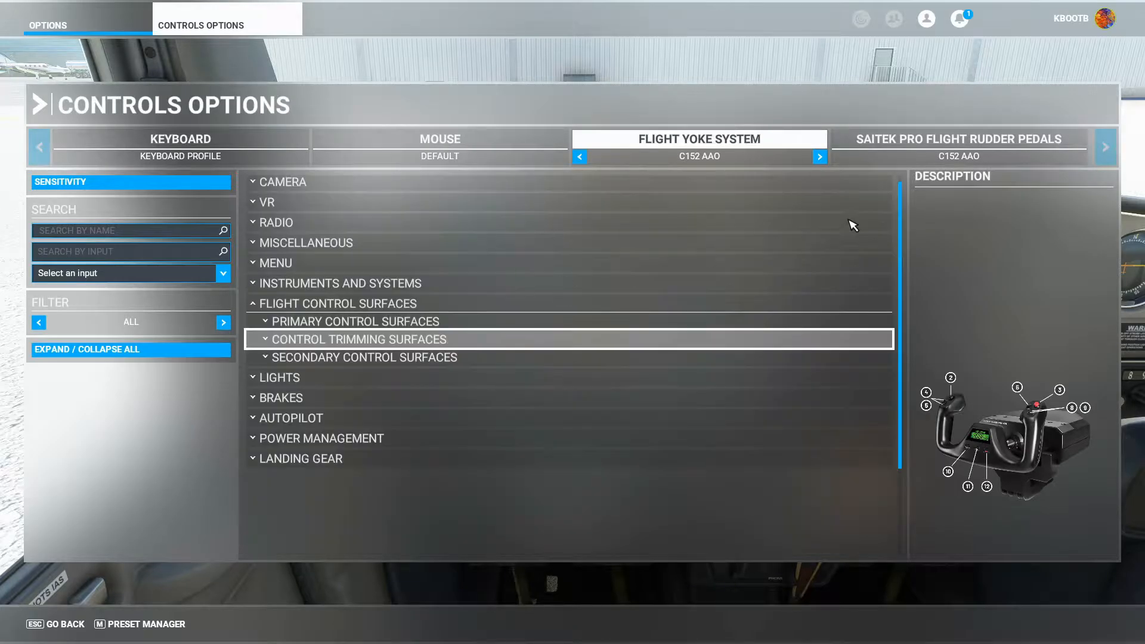
{"action": "left_click", "coordinate": [964, 142]}
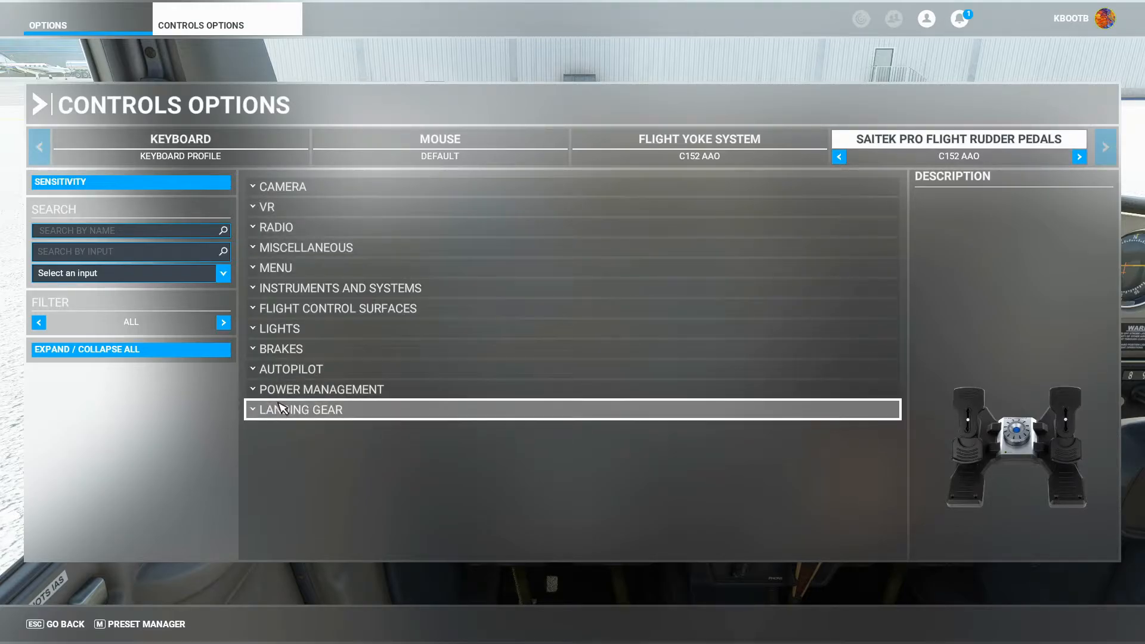
{"action": "left_click", "coordinate": [330, 357]}
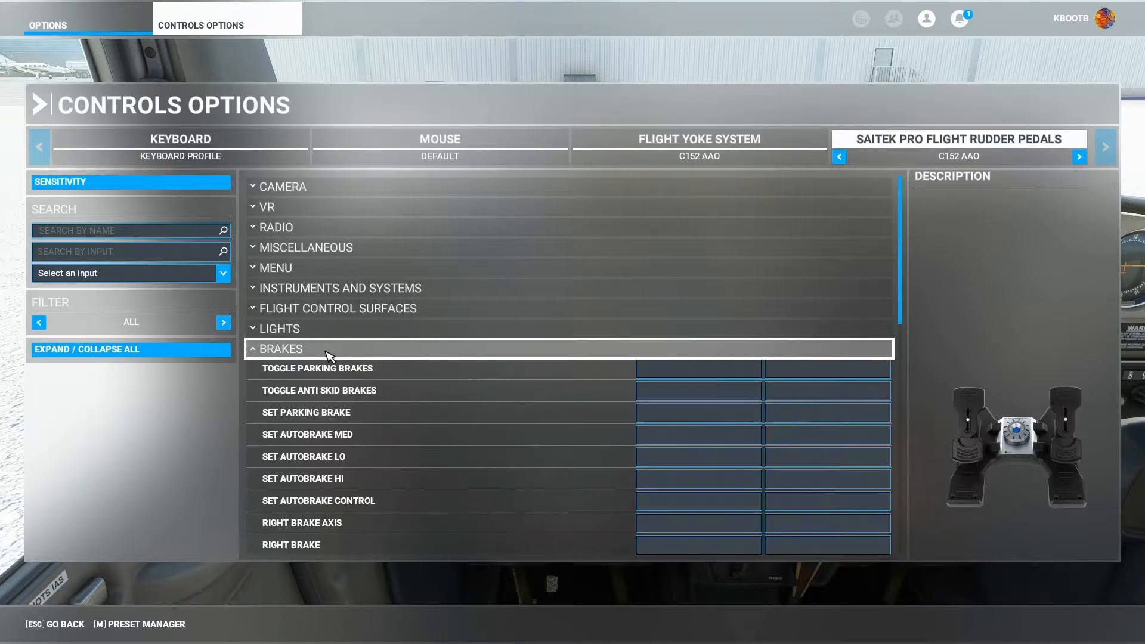
{"action": "scroll", "coordinate": [597, 400], "scroll_direction": "down", "scroll_amount": 3}
{"action": "scroll", "coordinate": [701, 493], "scroll_direction": "down", "scroll_amount": 2}
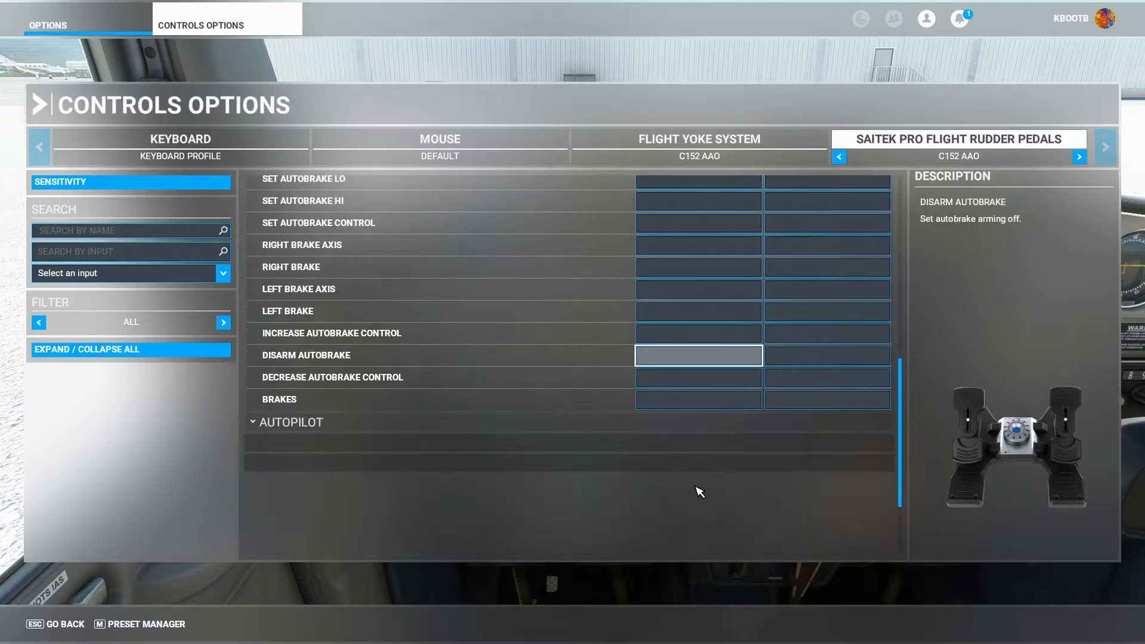
{"action": "scroll", "coordinate": [697, 491], "scroll_direction": "up", "scroll_amount": 5}
{"action": "left_click", "coordinate": [353, 357]}
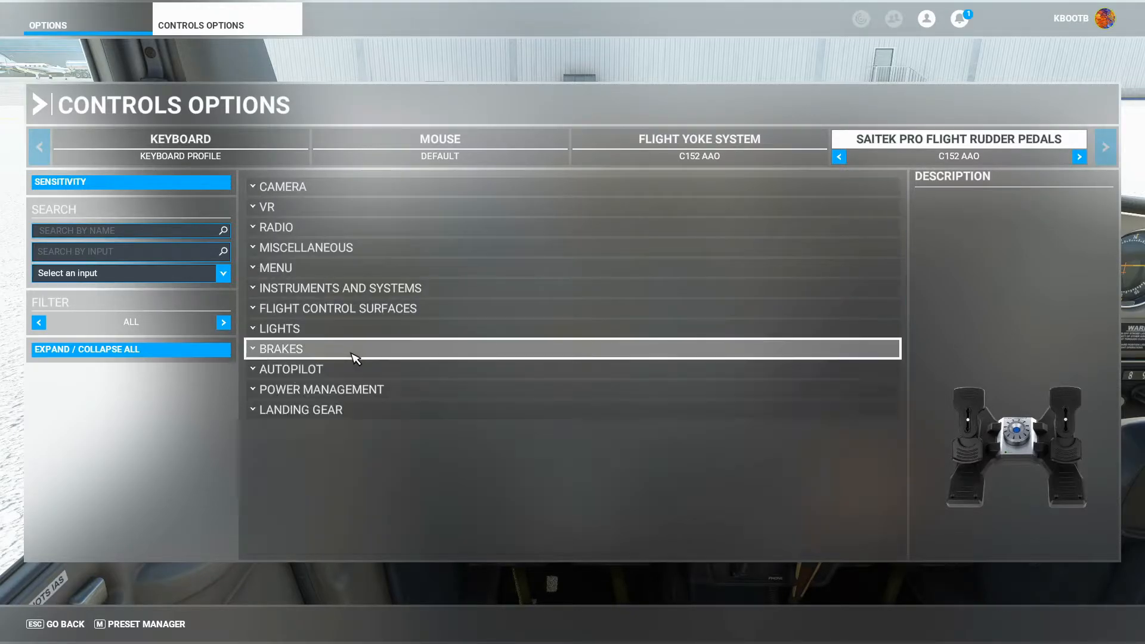
{"action": "left_click", "coordinate": [488, 315]}
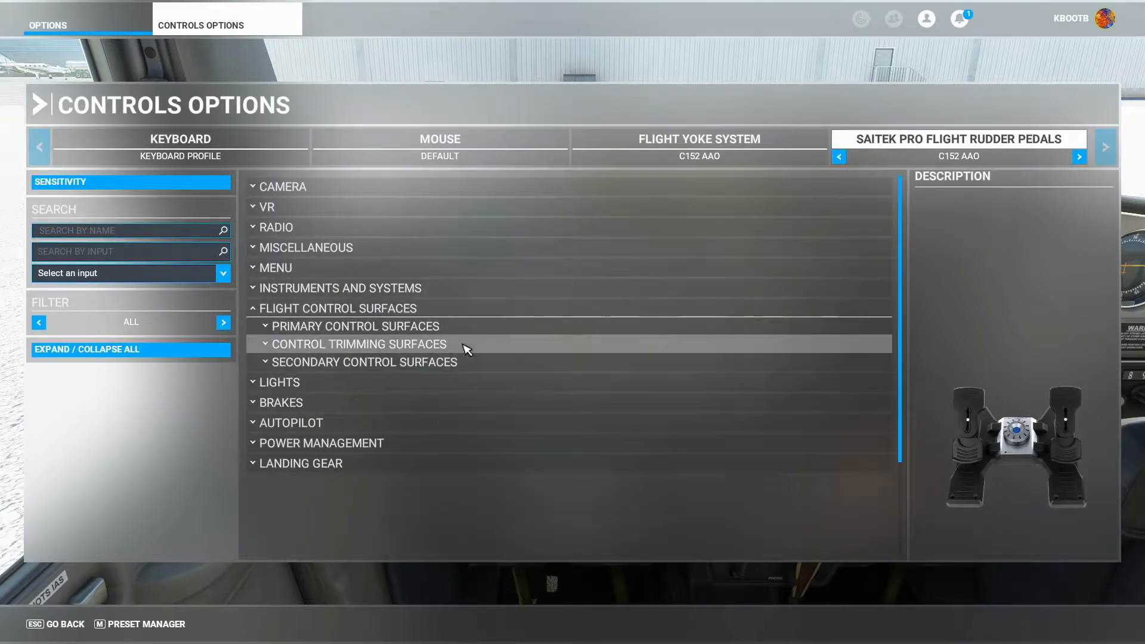
{"action": "left_click", "coordinate": [504, 328]}
{"action": "scroll", "coordinate": [656, 418], "scroll_direction": "down", "scroll_amount": 5}
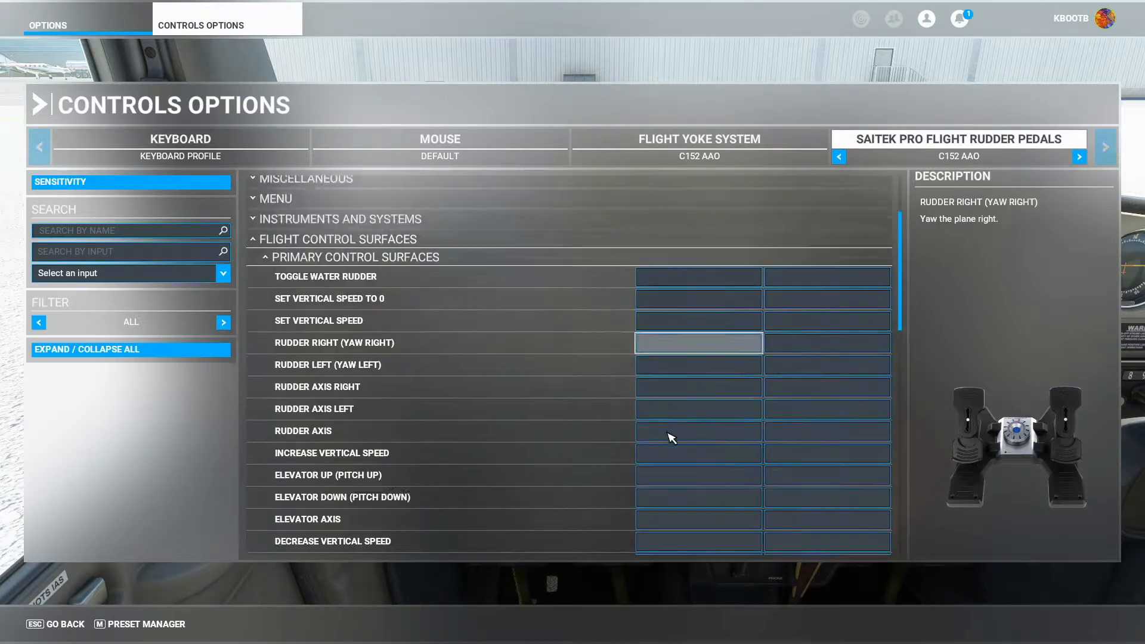
{"action": "scroll", "coordinate": [665, 441], "scroll_direction": "up", "scroll_amount": 5}
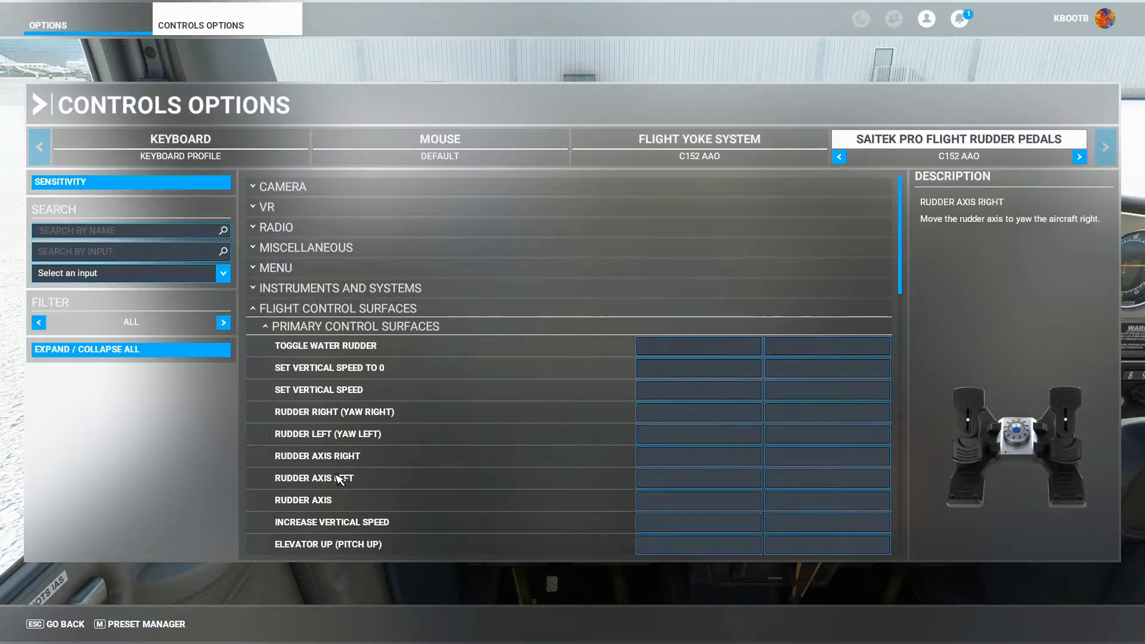
Return to the Flight Yoke System profile and review its primary control surface bindings.
{"action": "left_click", "coordinate": [702, 146]}
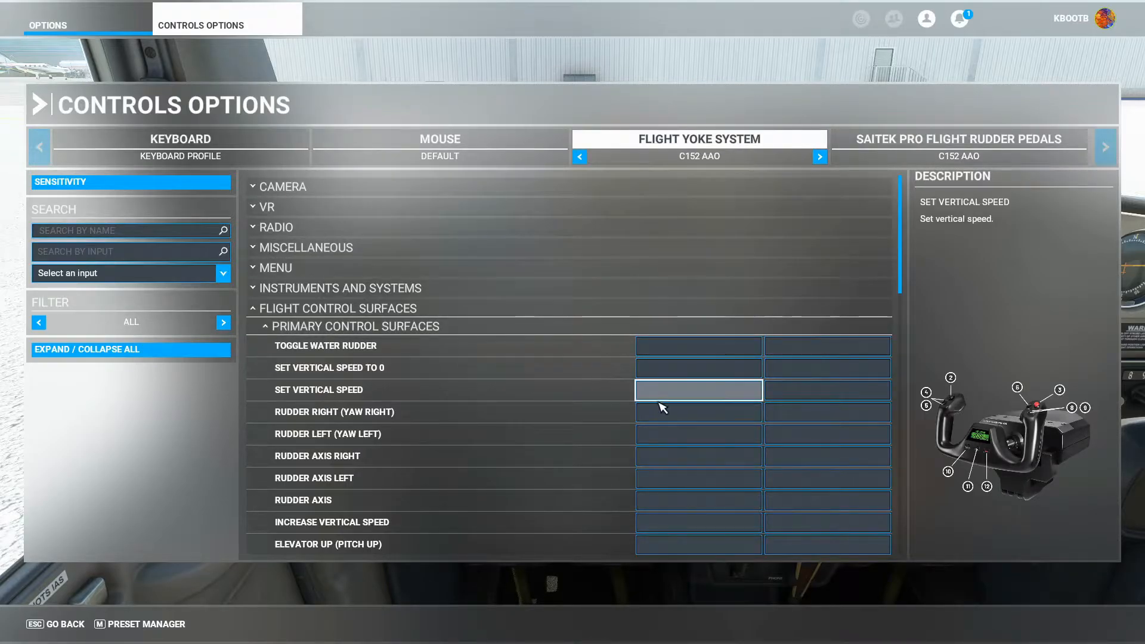
{"action": "scroll", "coordinate": [663, 411], "scroll_direction": "down", "scroll_amount": 3}
{"action": "scroll", "coordinate": [675, 429], "scroll_direction": "up", "scroll_amount": 3}
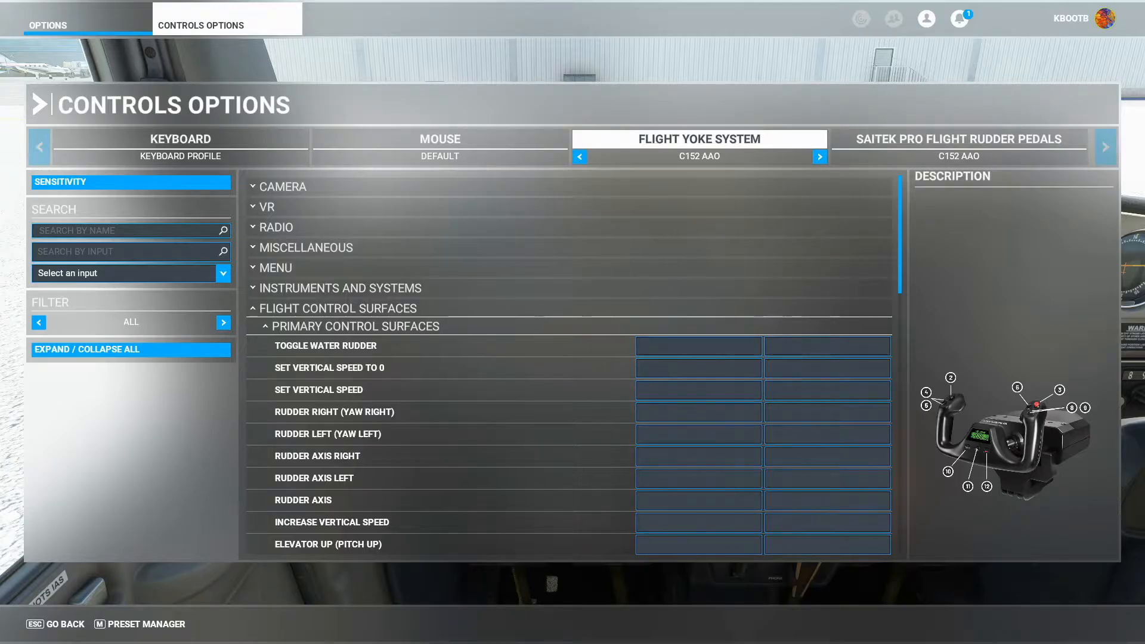
Switch to Axis and Ohs and open the Aileron axis assignment to inspect its settings, closing it afterwards unchanged.
{"action": "key", "text": "alt+Tab"}
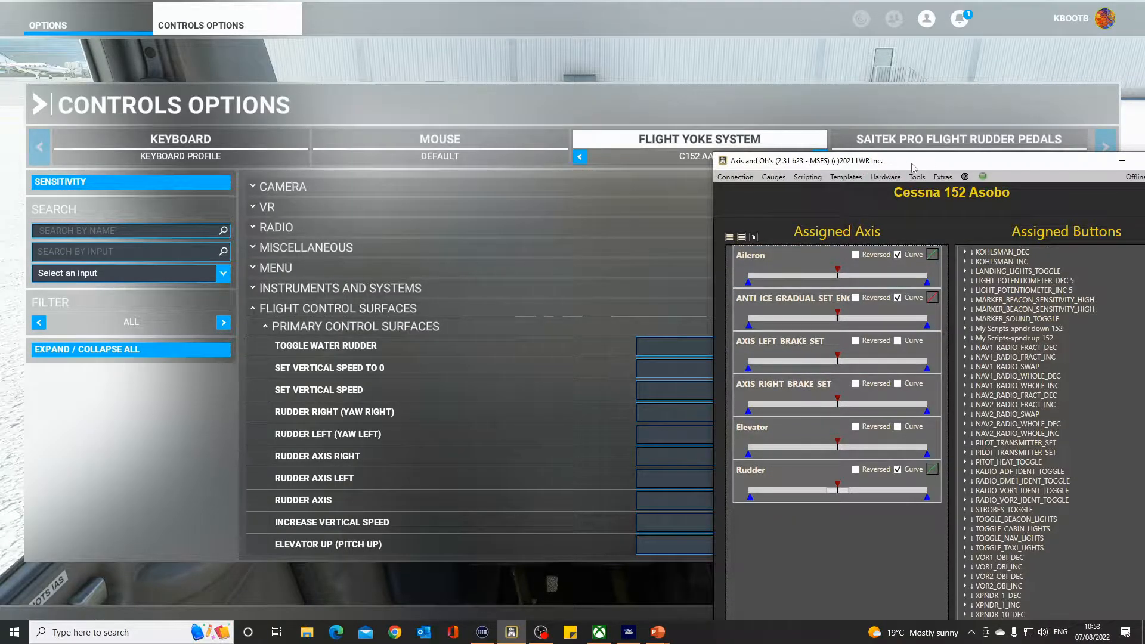
{"action": "left_click_drag", "start_coordinate": [912, 166], "coordinate": [377, 149]}
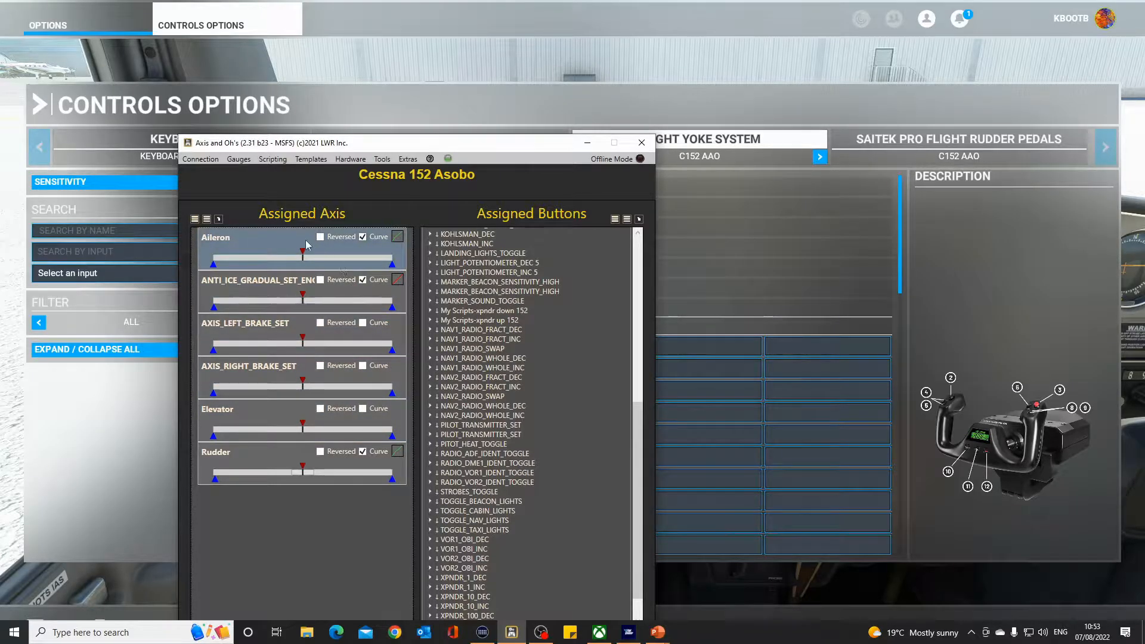
{"action": "double_click", "coordinate": [268, 241]}
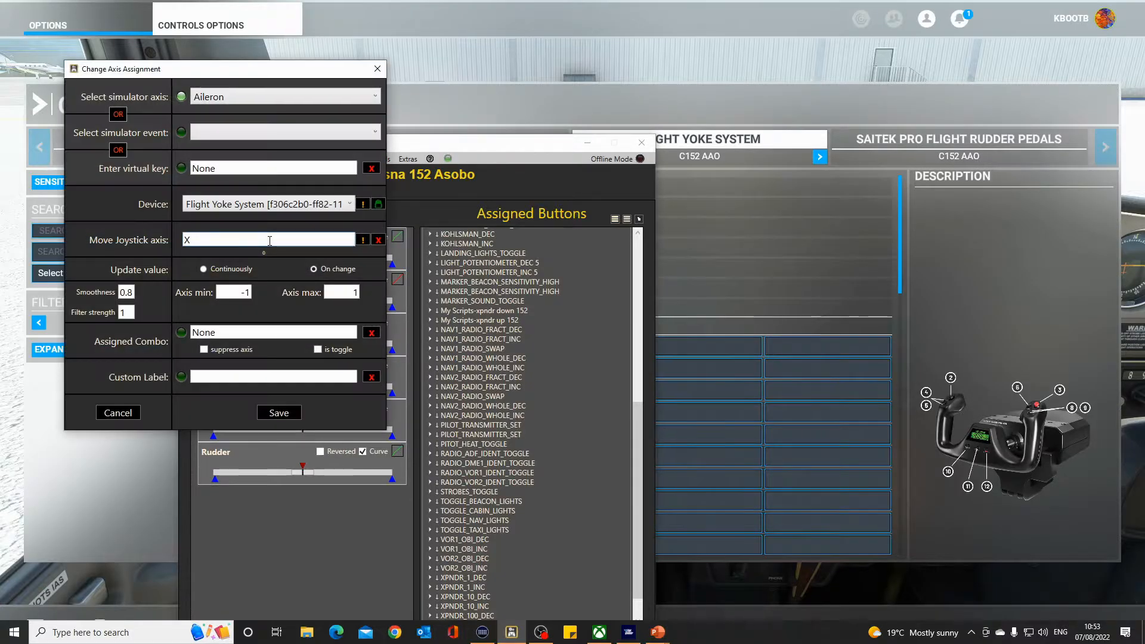
{"action": "left_click", "coordinate": [377, 69]}
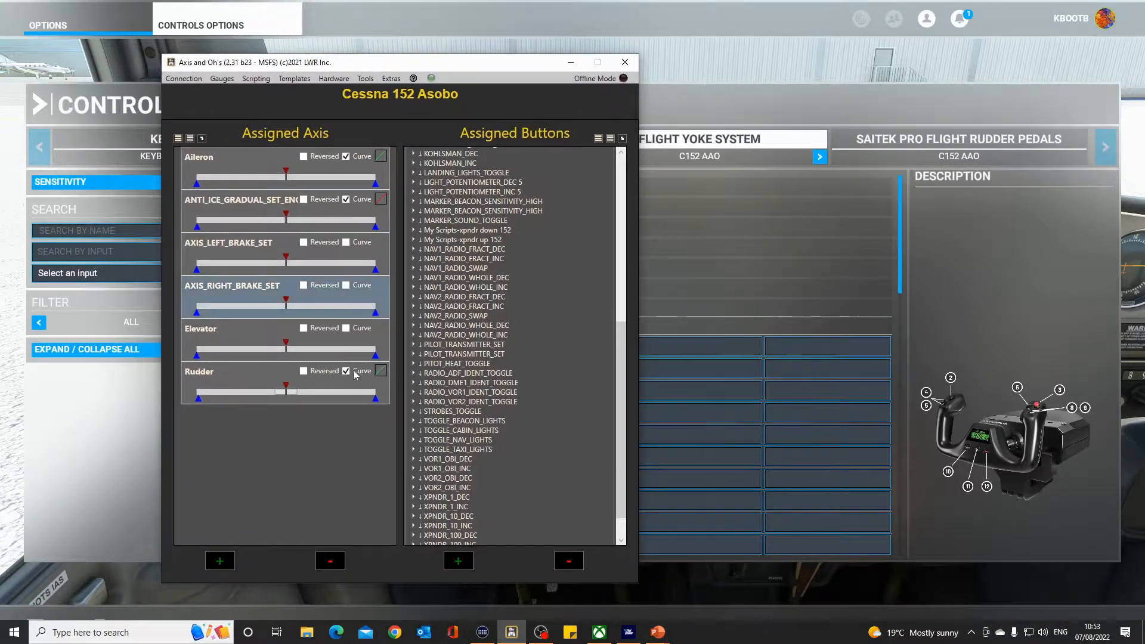
{"action": "left_click", "coordinate": [220, 561]}
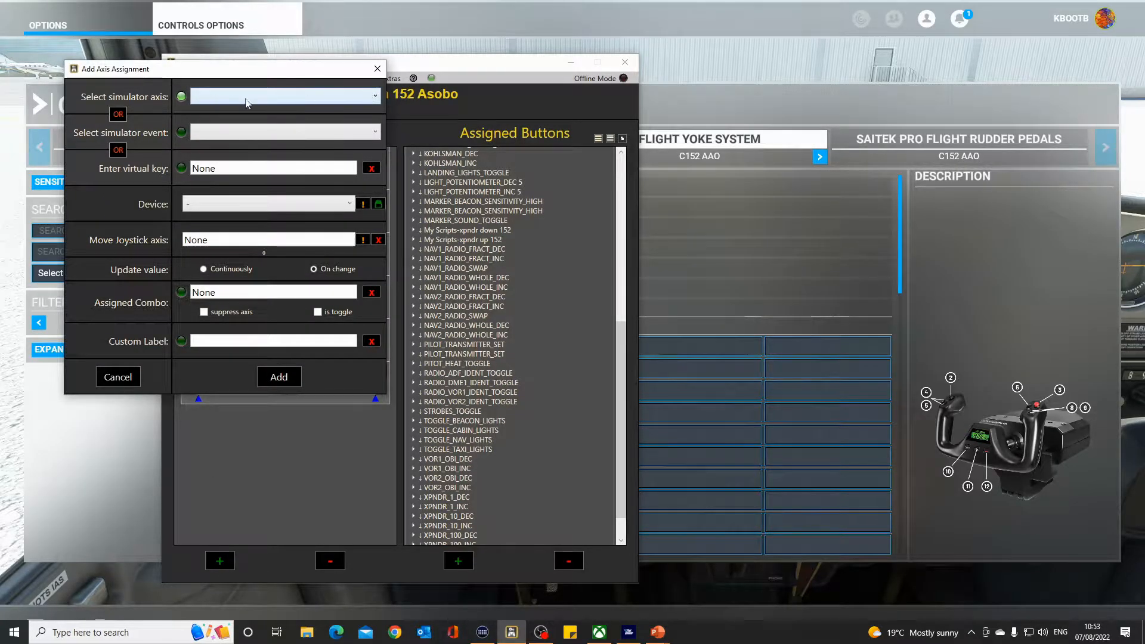
{"action": "left_click", "coordinate": [379, 99]}
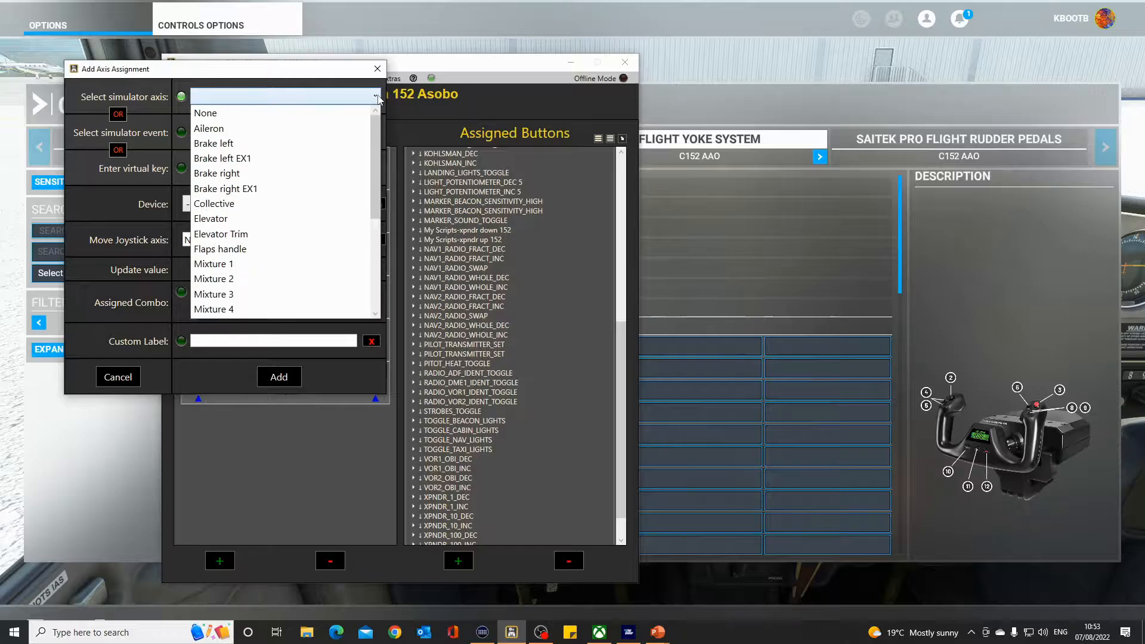
{"action": "left_click", "coordinate": [243, 134]}
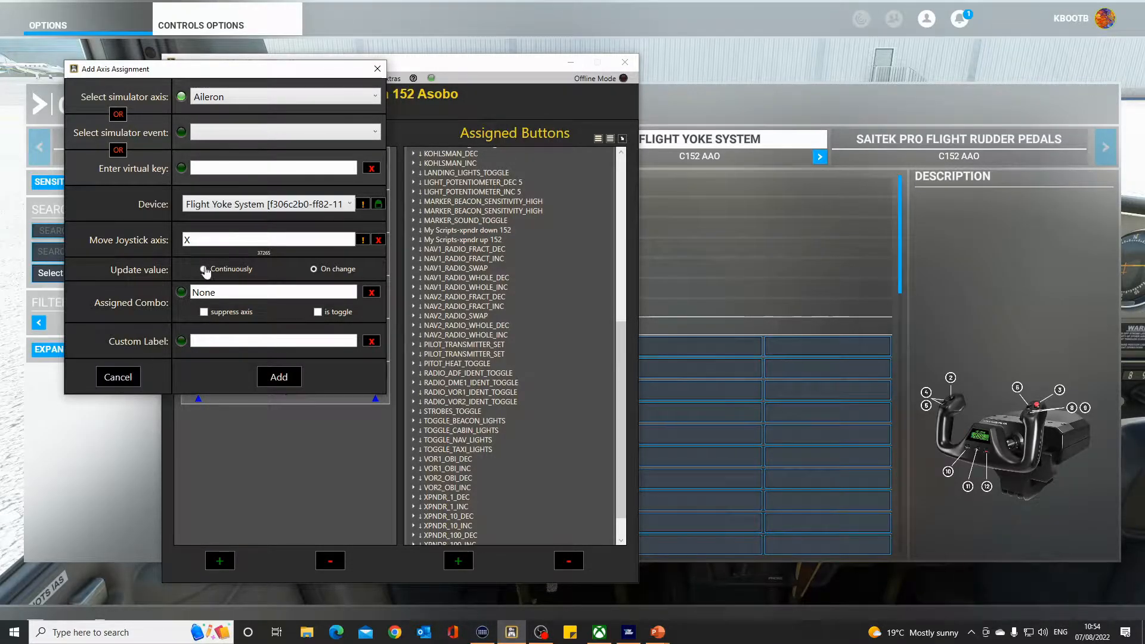
{"action": "left_click", "coordinate": [118, 376]}
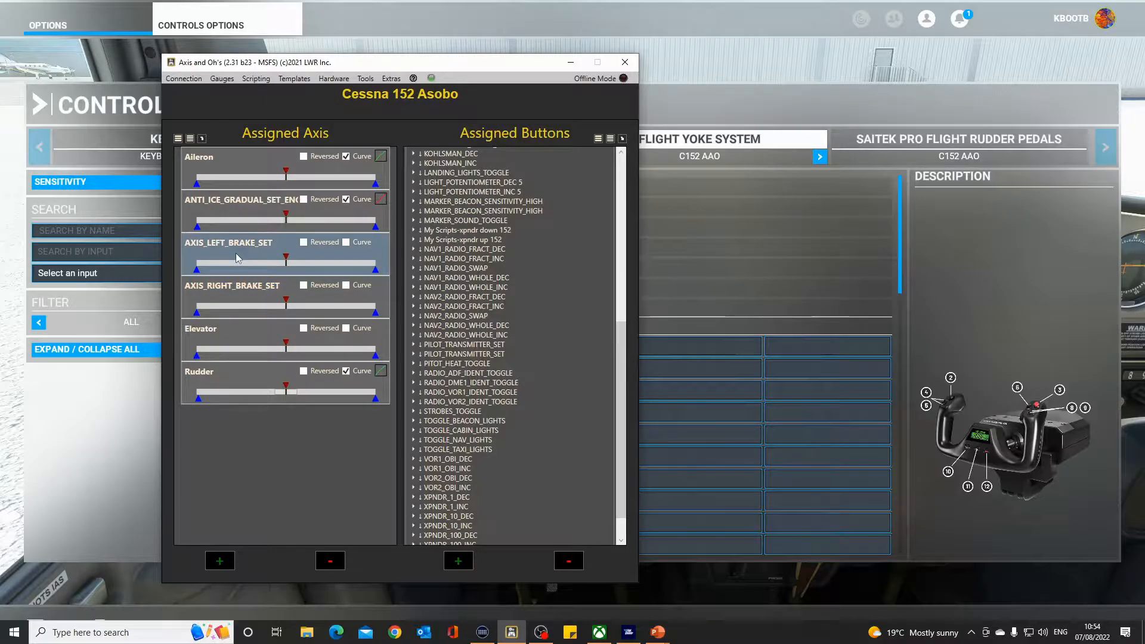
Open the AXIS_LEFT_BRAKE_SET assignment and filter the simulator events for brake, closing everything without changes.
{"action": "double_click", "coordinate": [364, 251]}
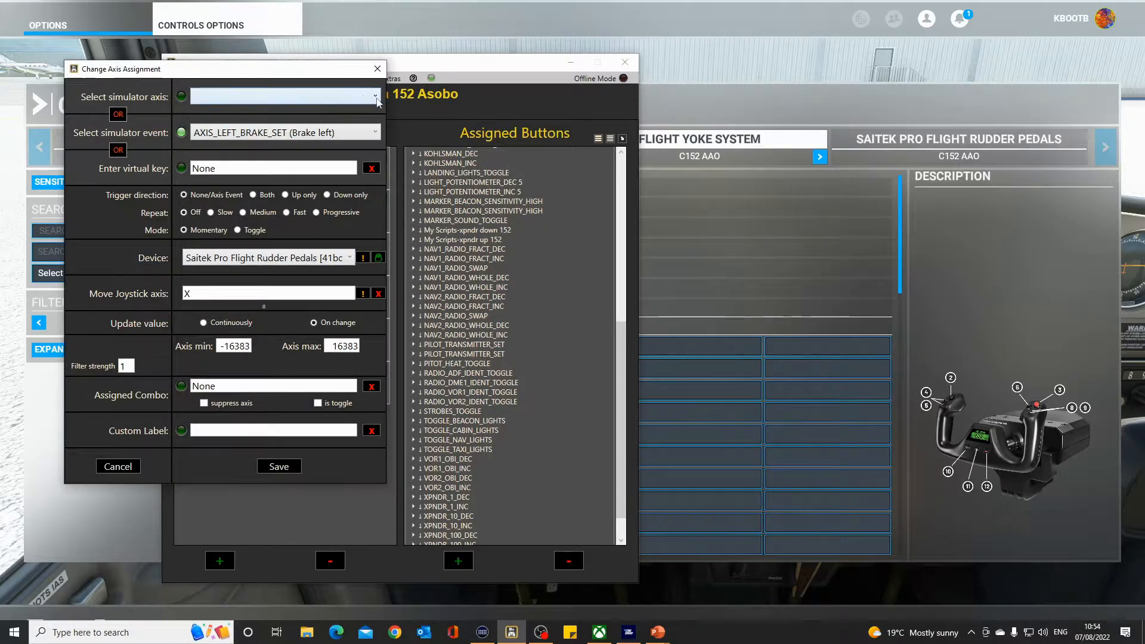
{"action": "left_click", "coordinate": [376, 97]}
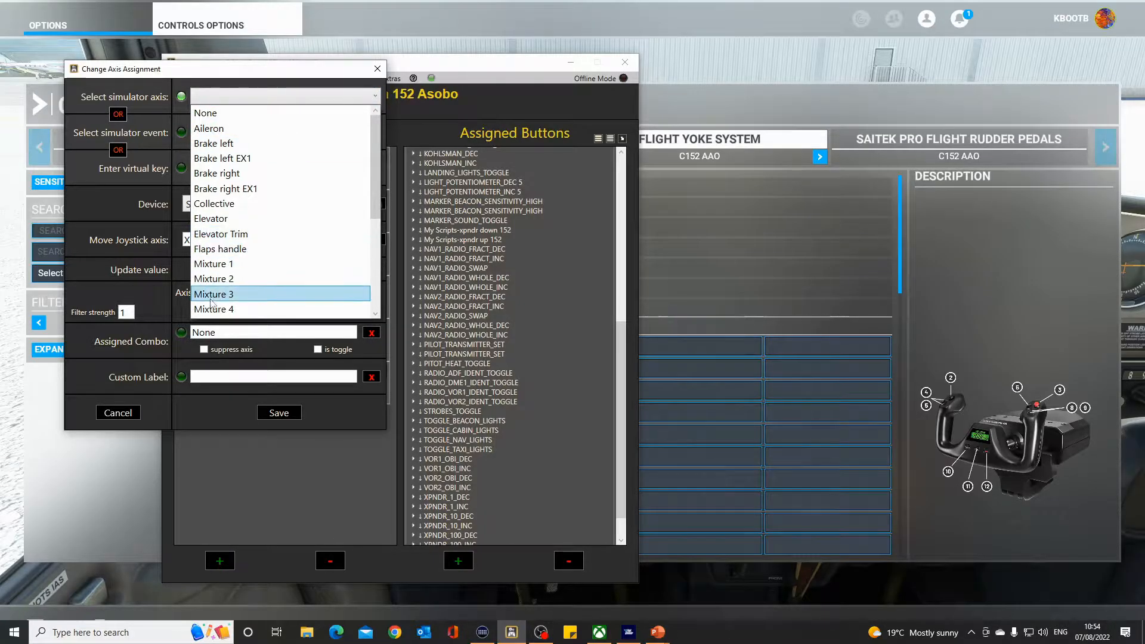
{"action": "left_click", "coordinate": [141, 399]}
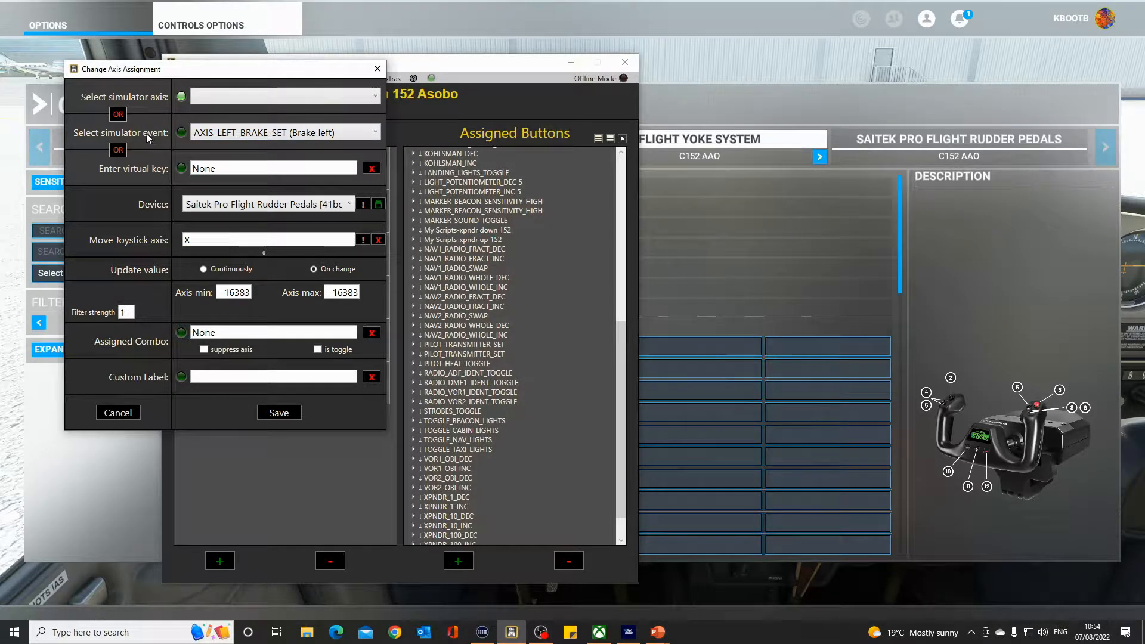
{"action": "left_click", "coordinate": [376, 133]}
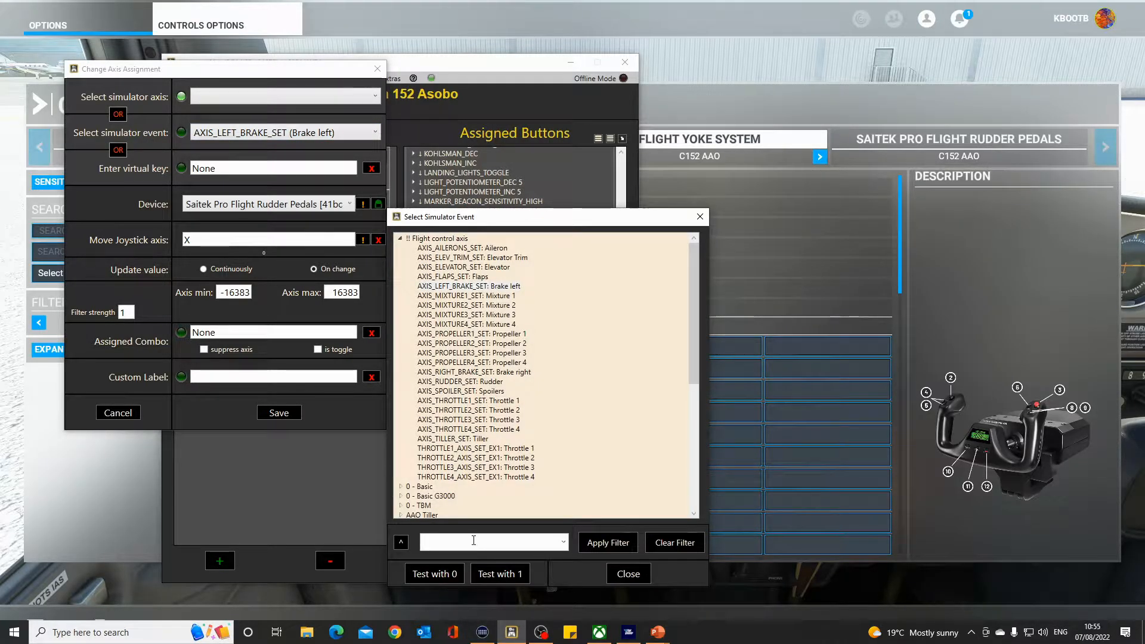
{"action": "type", "text": "brake"}
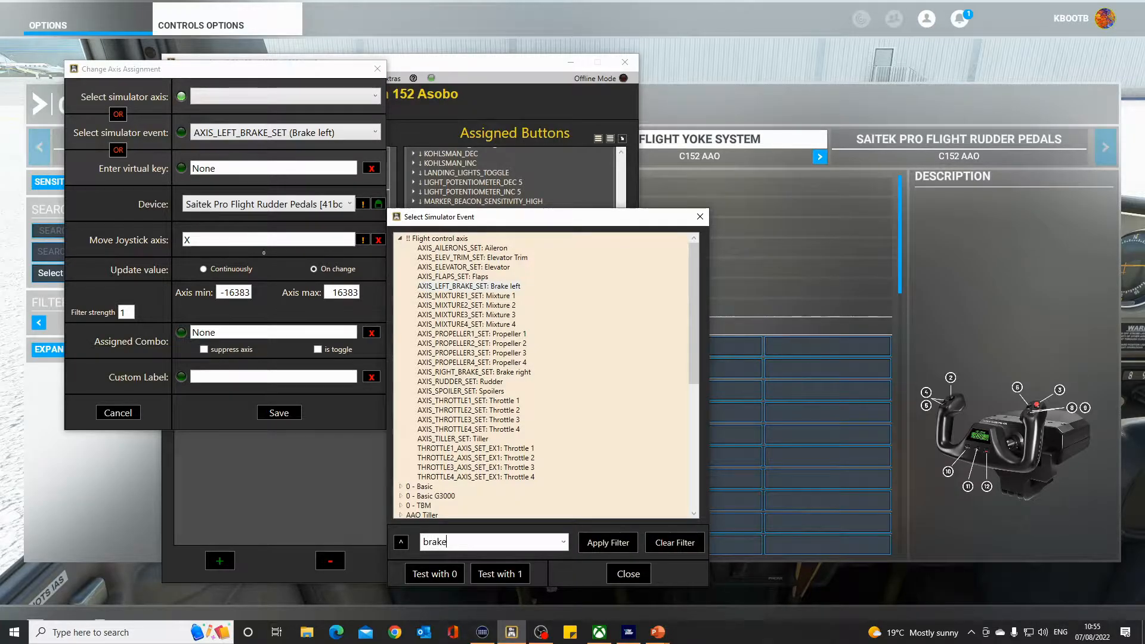
{"action": "left_click", "coordinate": [603, 542]}
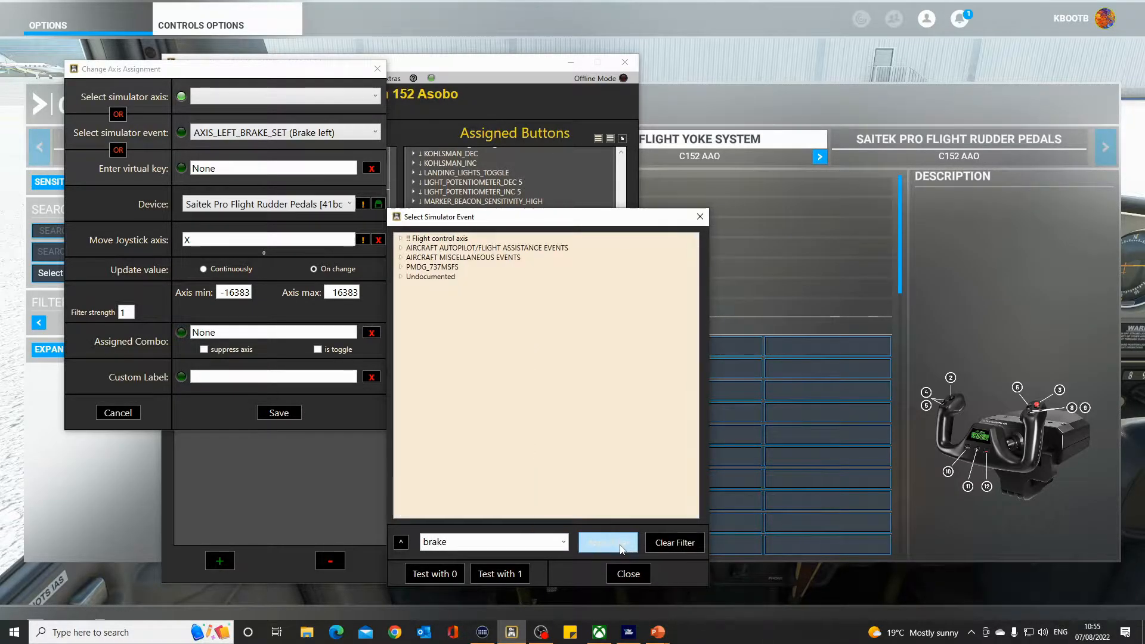
{"action": "left_click", "coordinate": [400, 239]}
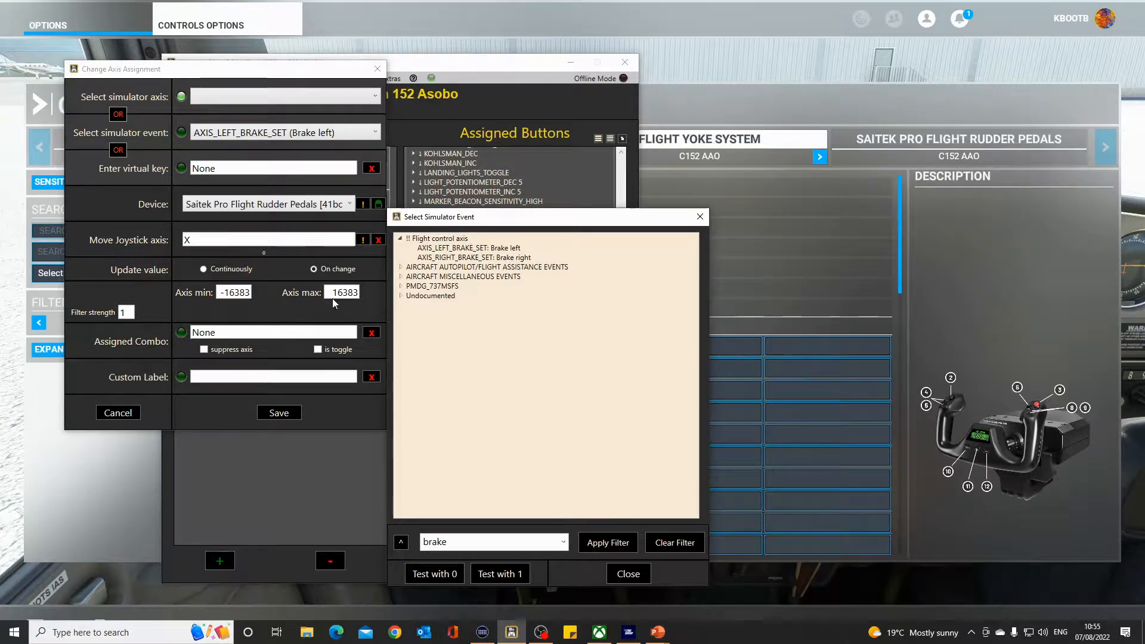
{"action": "left_click", "coordinate": [629, 573]}
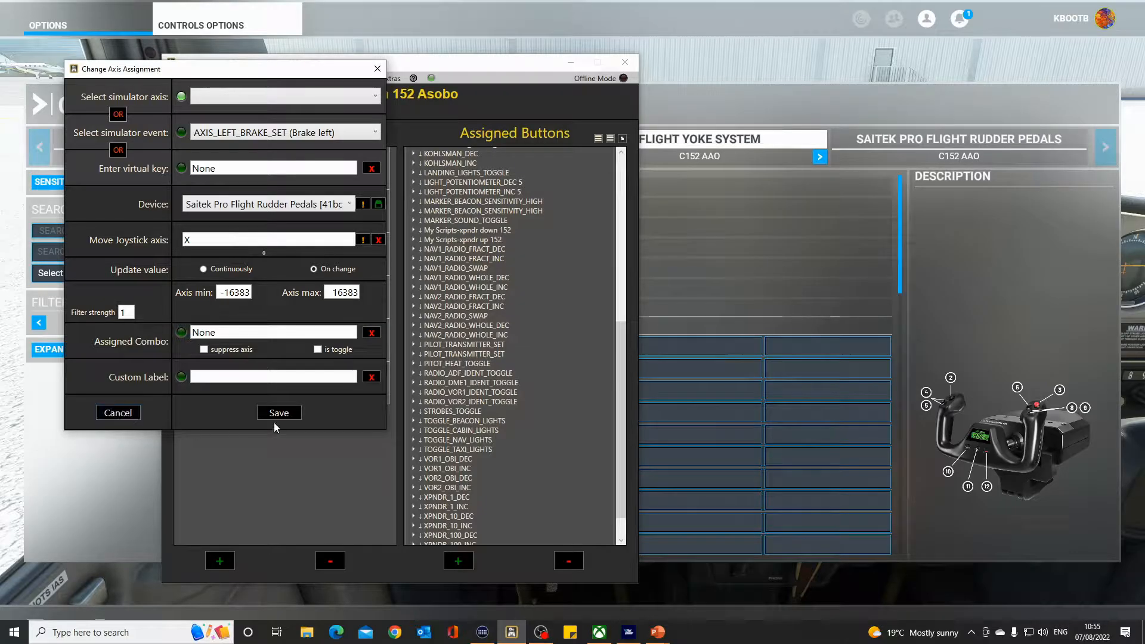
{"action": "left_click", "coordinate": [118, 413]}
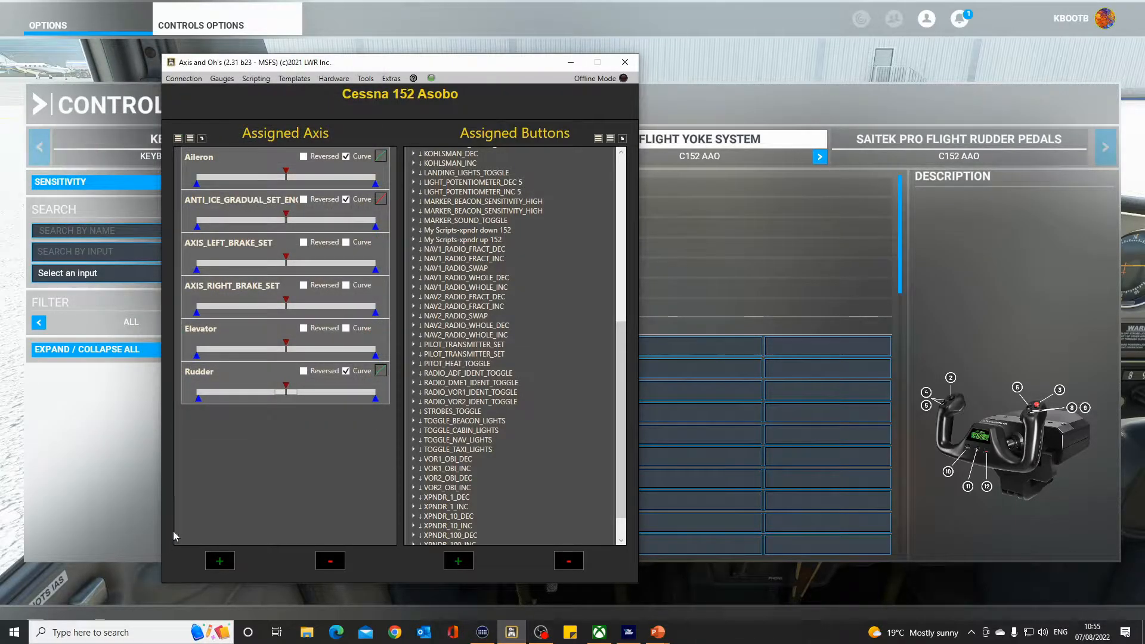
Leave the controls options and resume the flight in the cockpit.
{"action": "left_click", "coordinate": [112, 514]}
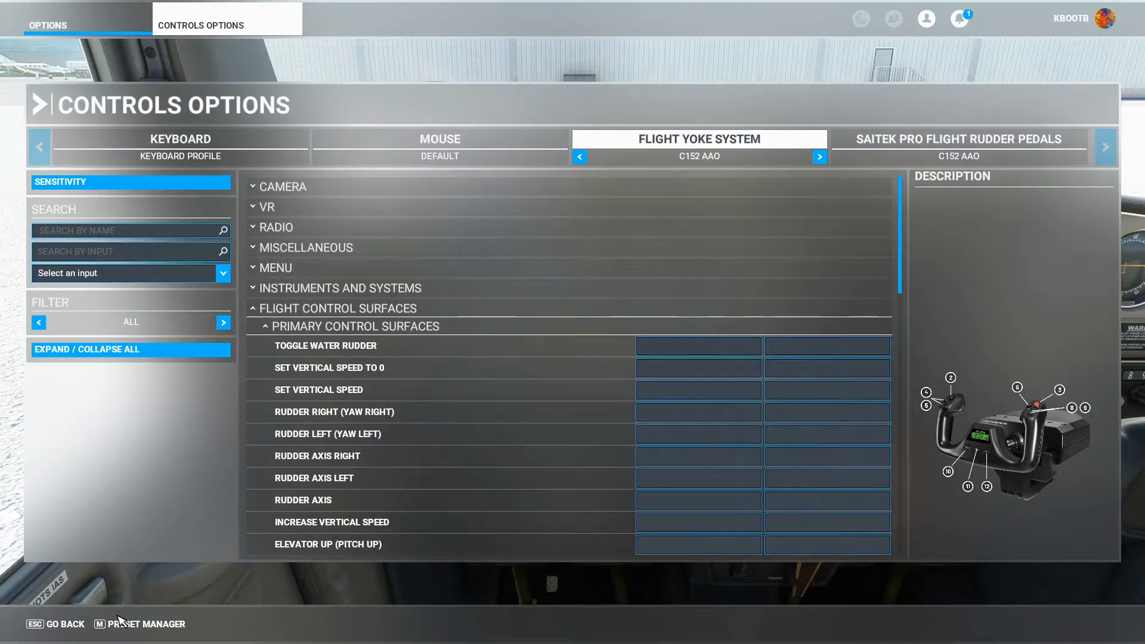
{"action": "left_click", "coordinate": [59, 624]}
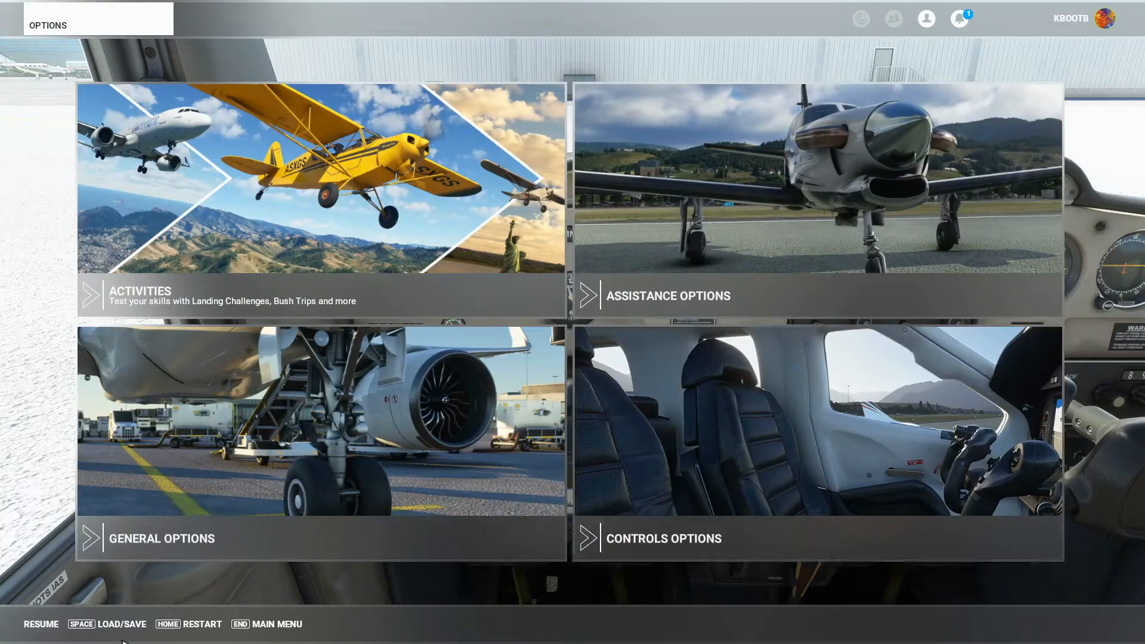
{"action": "left_click", "coordinate": [42, 624]}
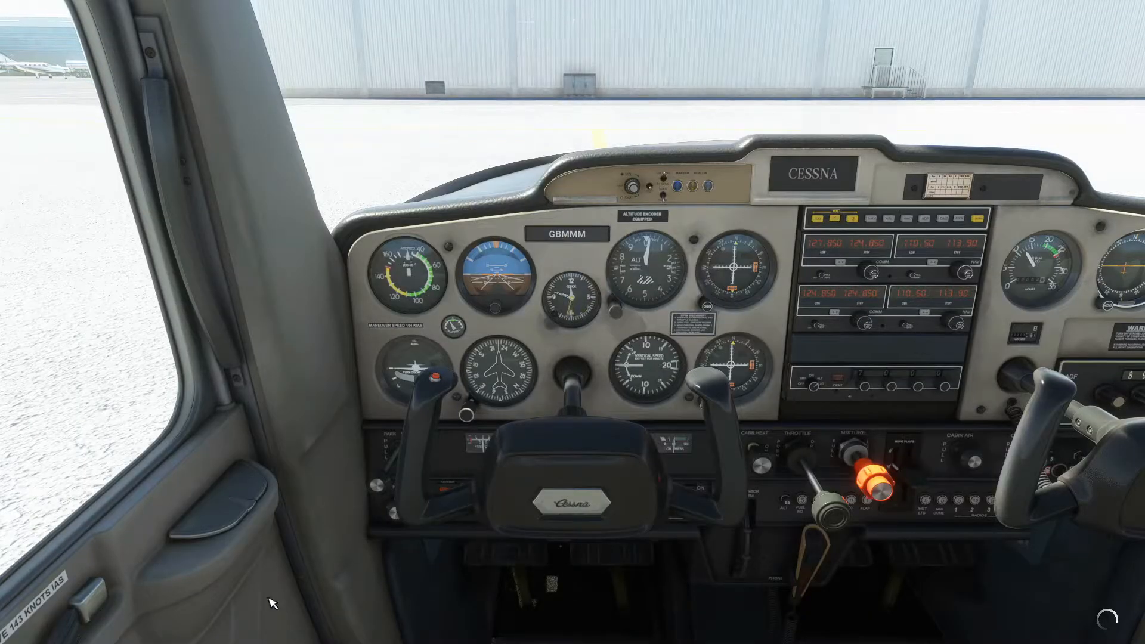
Hide the cockpit yoke and operate the parking brake control on the lower panel.
{"action": "left_click", "coordinate": [574, 377]}
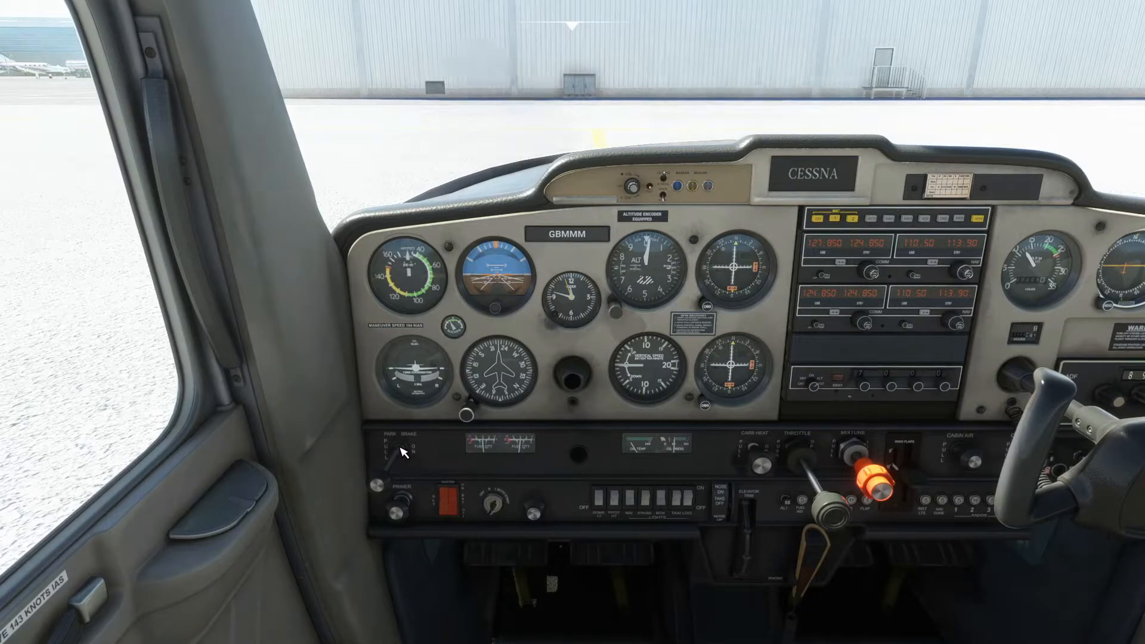
{"action": "left_click", "coordinate": [386, 477]}
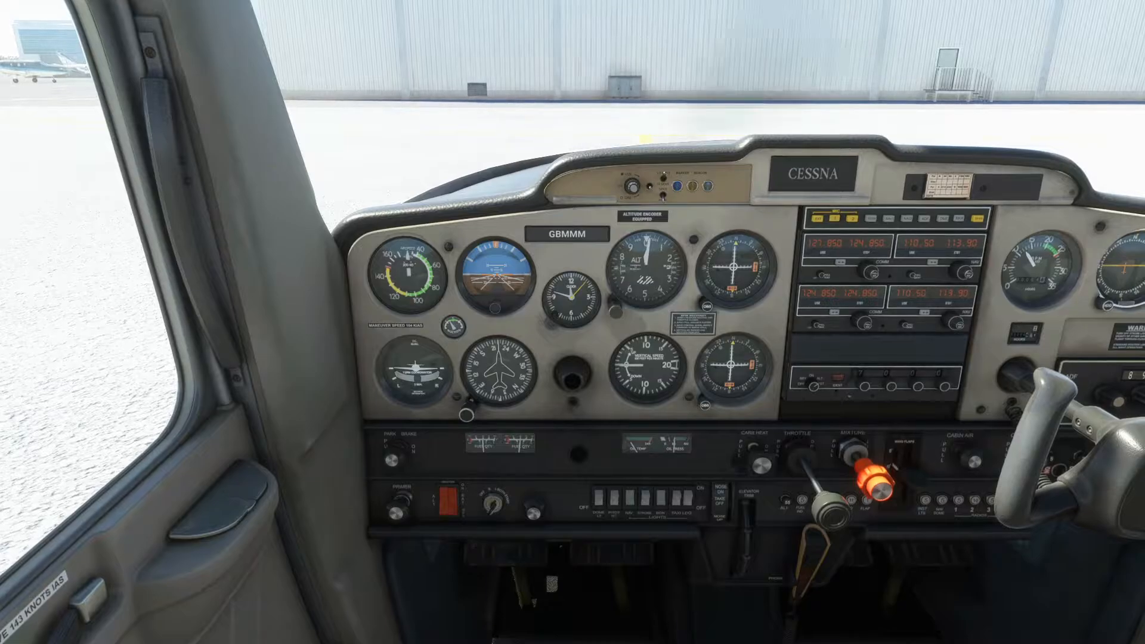
{"action": "left_click", "coordinate": [401, 458]}
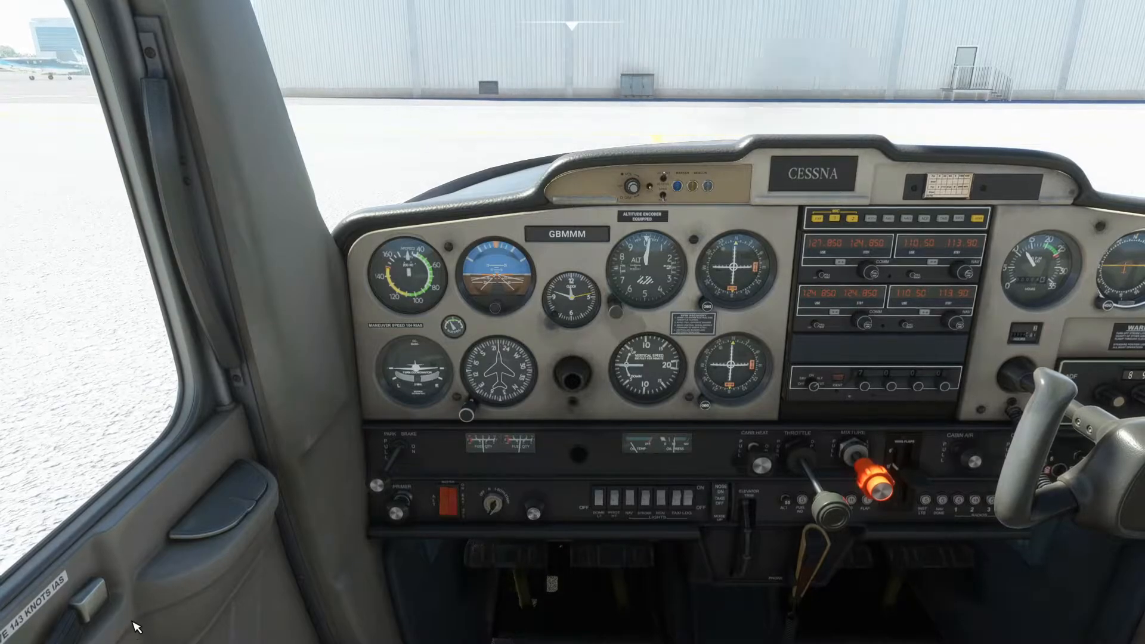
Reopen Controls Options in the simulator and switch back to Axis and Ohs.
{"action": "key", "text": "Escape"}
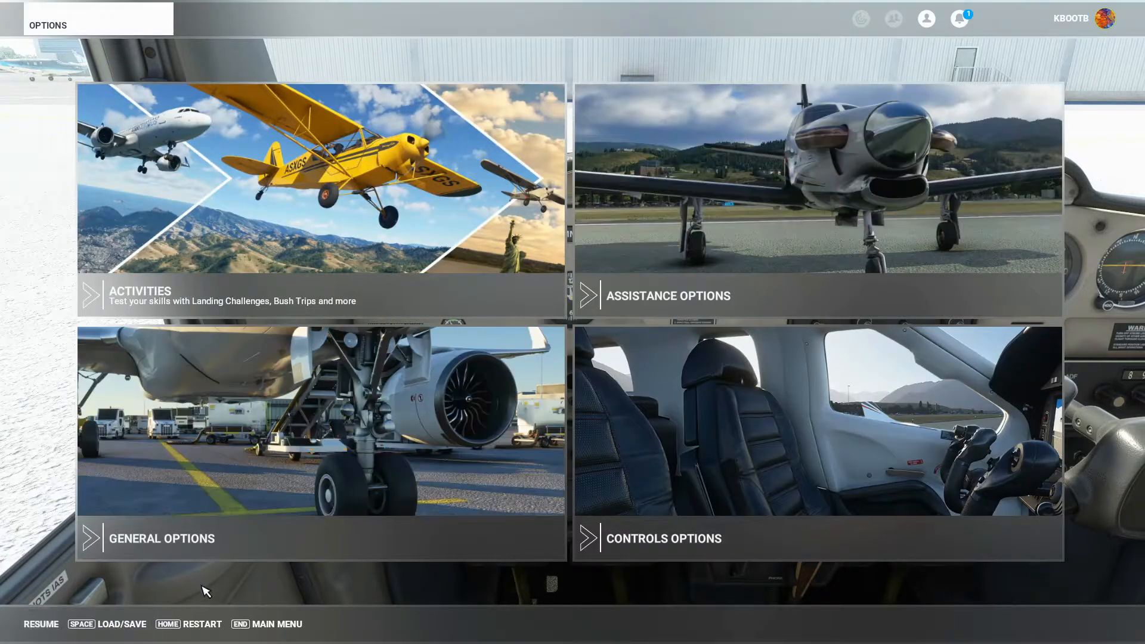
{"action": "left_click", "coordinate": [695, 512]}
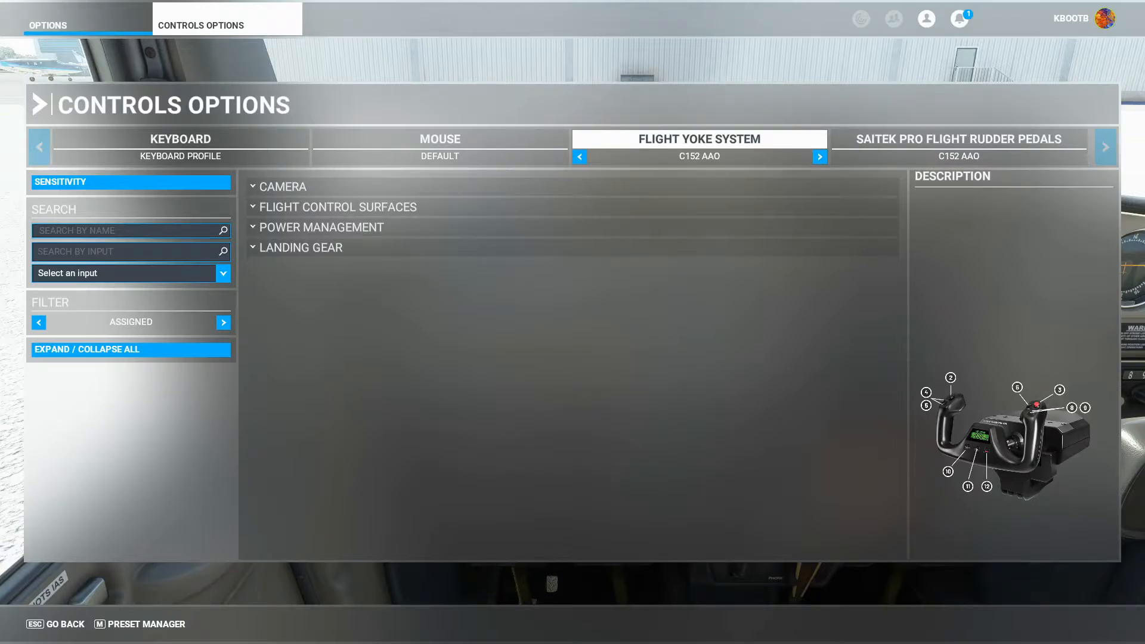
{"action": "key", "text": "alt+Tab"}
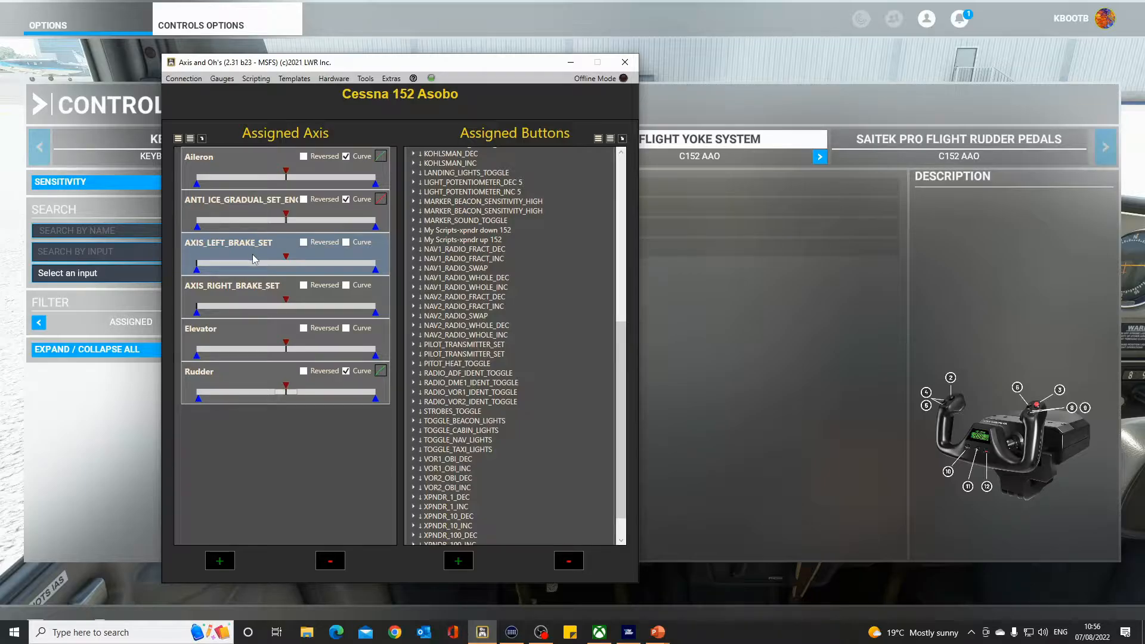
Inspect the AXIS_RIGHT_BRAKE_SET and Elevator axis assignments, closing each without changes.
{"action": "double_click", "coordinate": [248, 295]}
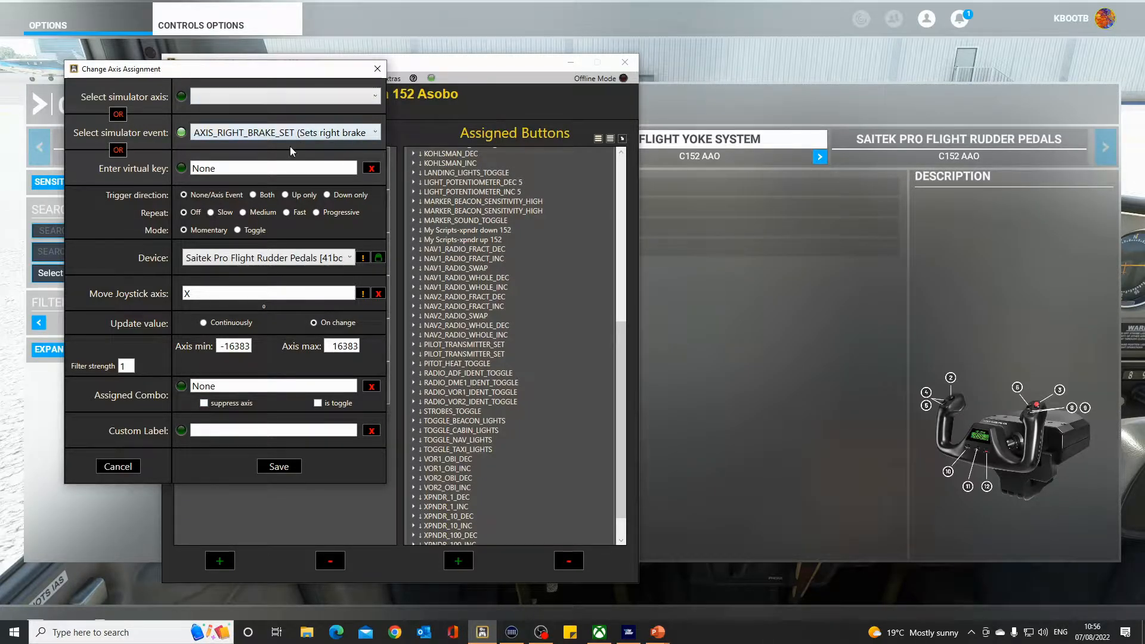
{"action": "left_click", "coordinate": [129, 467]}
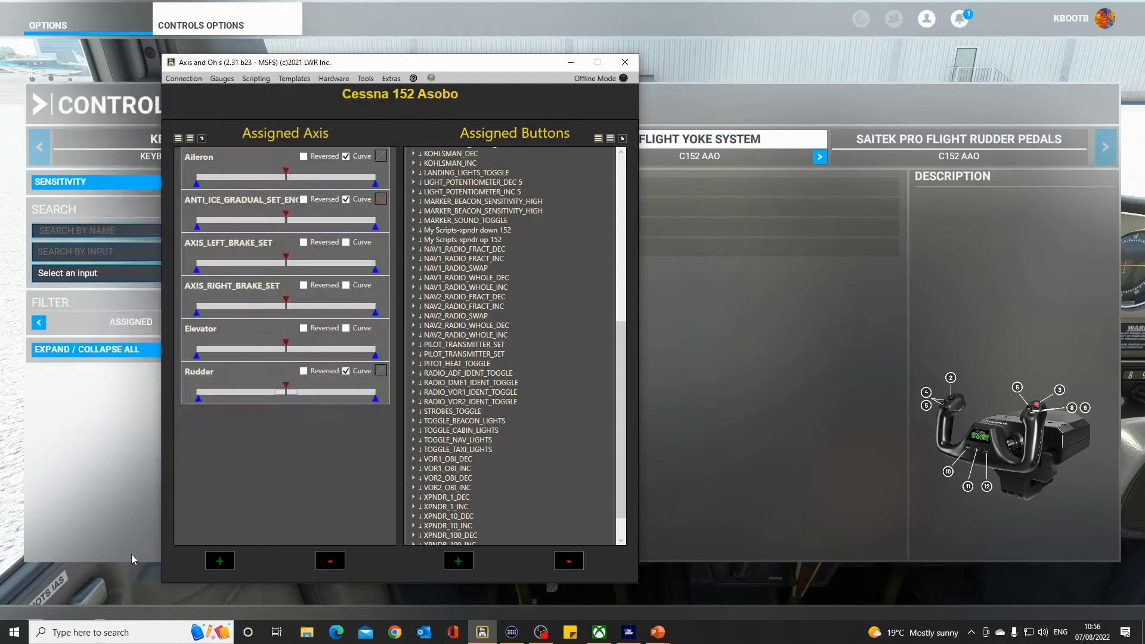
{"action": "double_click", "coordinate": [256, 335]}
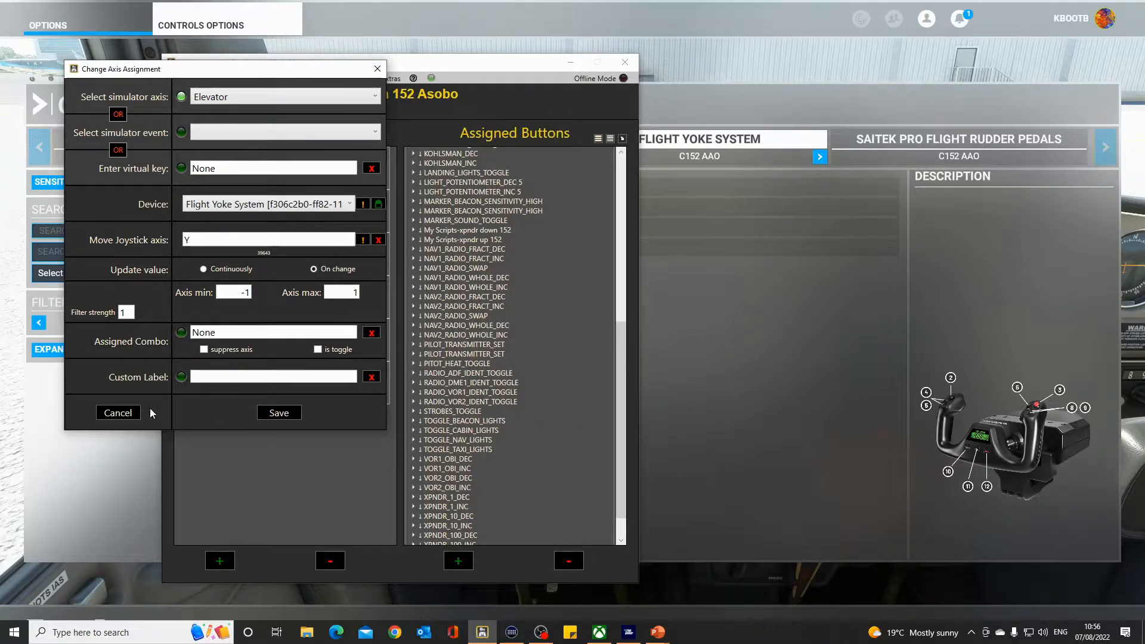
{"action": "left_click", "coordinate": [133, 414]}
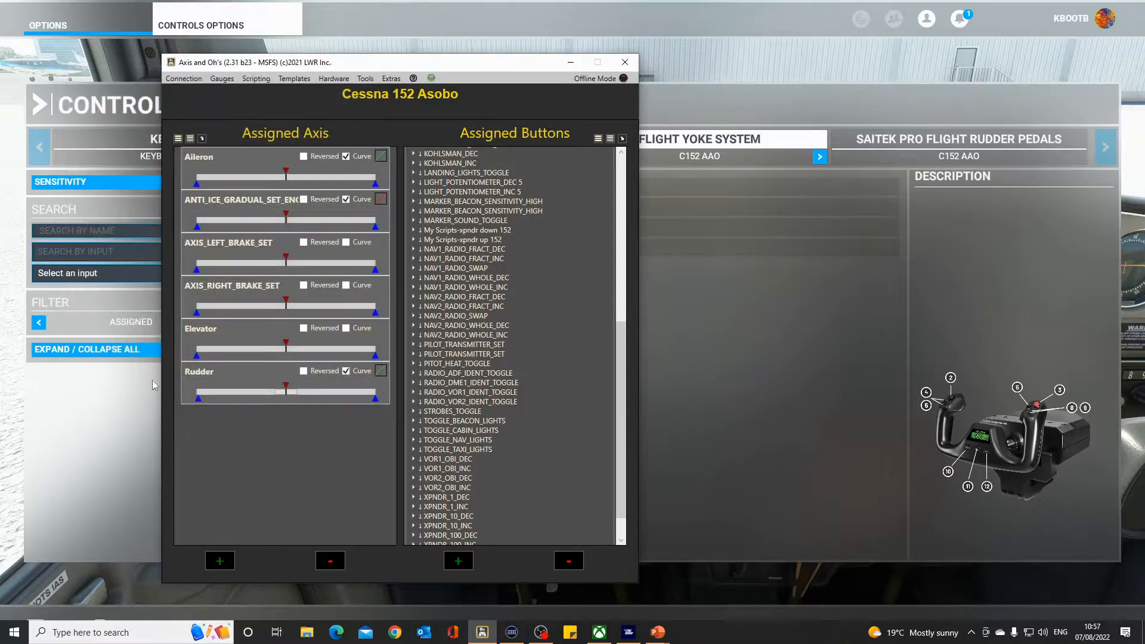
Open the Rudder axis assignment and its simulator axis list, close it unchanged, and check the rudder deadzone.
{"action": "double_click", "coordinate": [244, 381]}
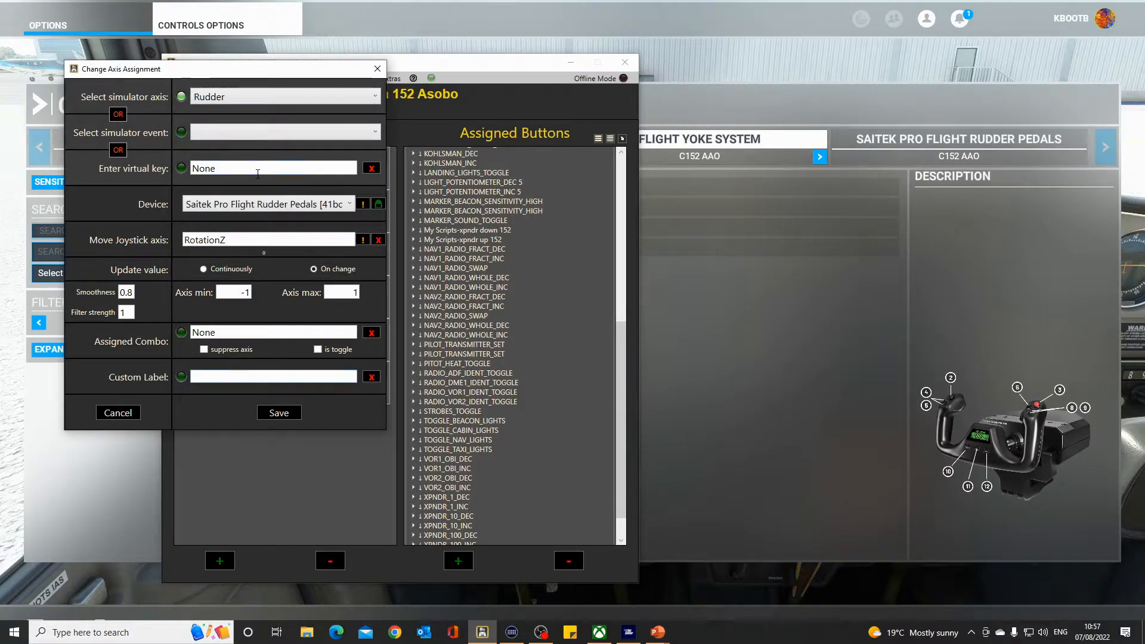
{"action": "left_click", "coordinate": [374, 97]}
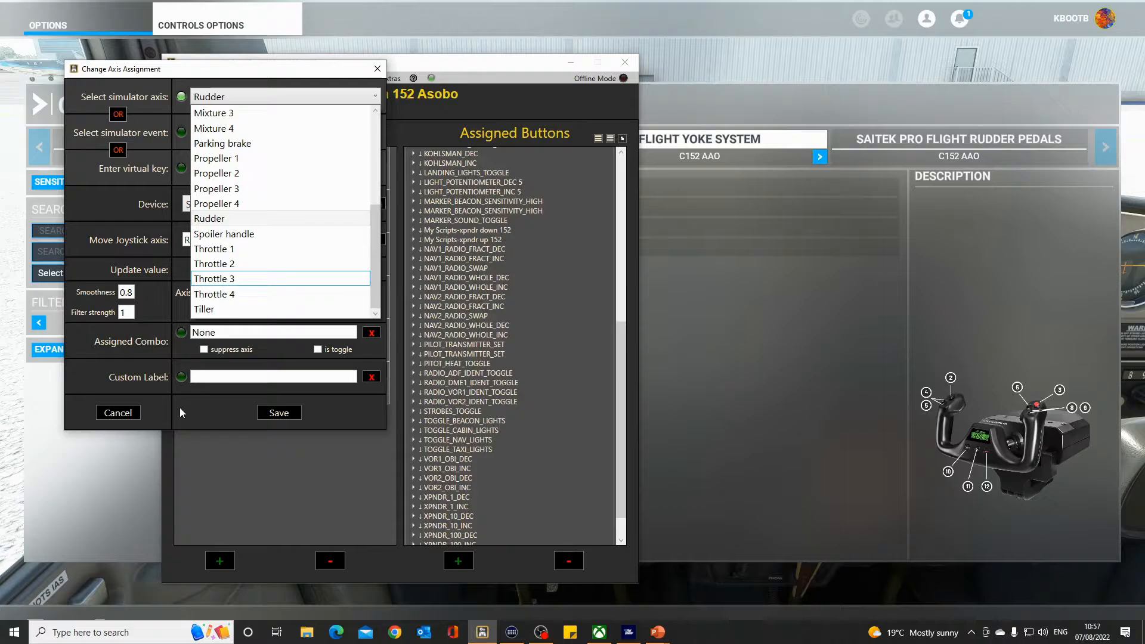
{"action": "left_click", "coordinate": [202, 414]}
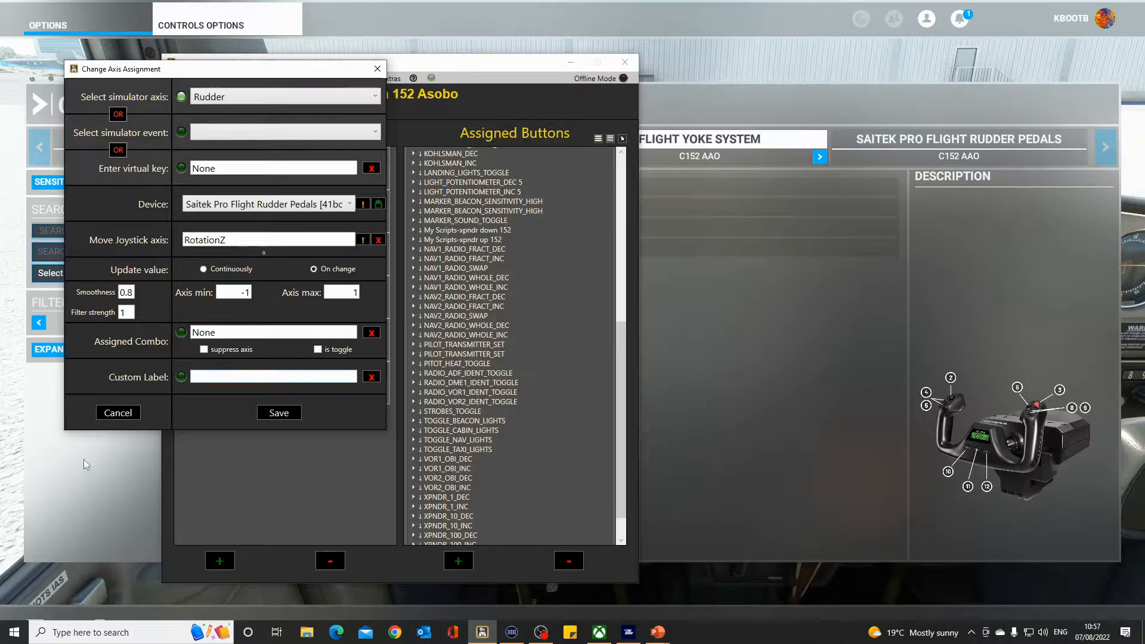
{"action": "left_click", "coordinate": [114, 412]}
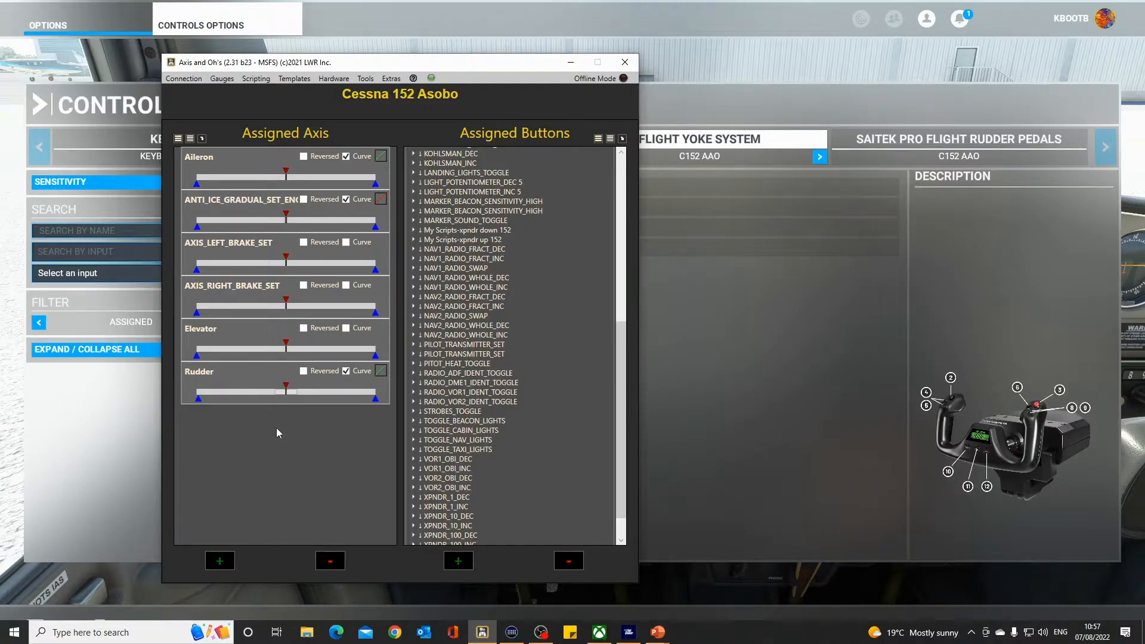
{"action": "left_click", "coordinate": [292, 396]}
Return to the simulator, back out of the controls options and resume flying.
{"action": "left_click", "coordinate": [66, 480]}
{"action": "left_click", "coordinate": [56, 626]}
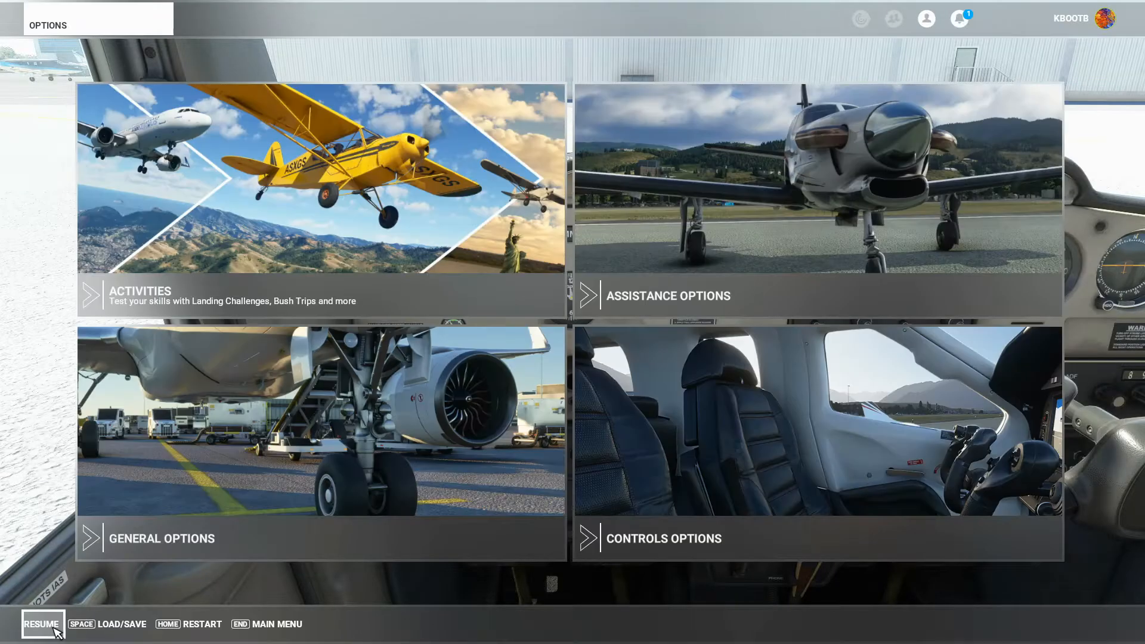
{"action": "left_click", "coordinate": [43, 624]}
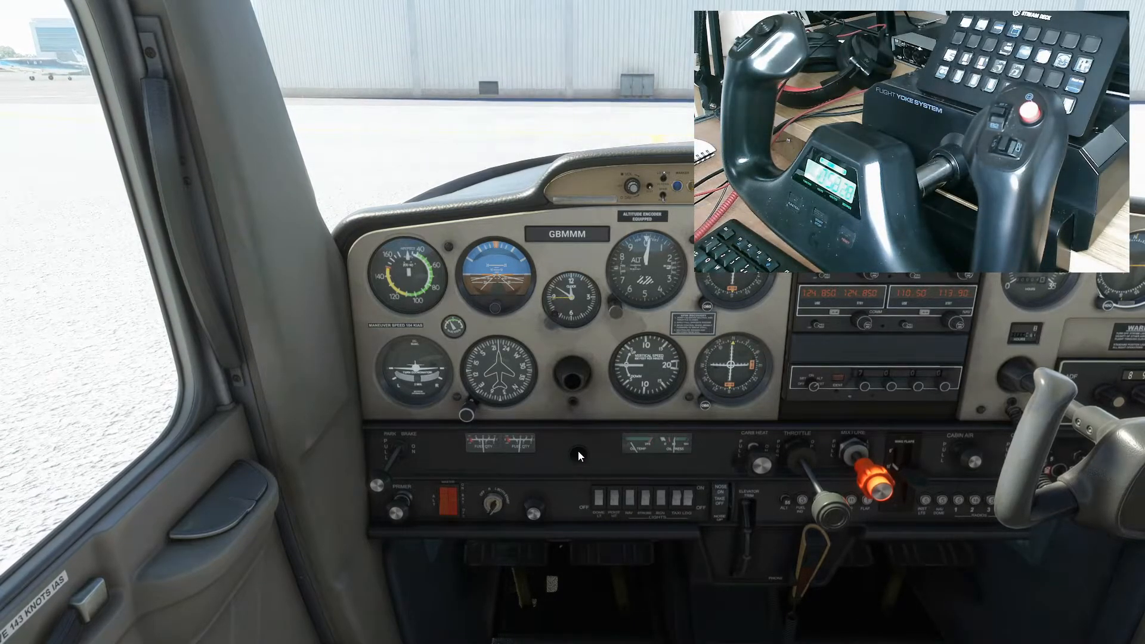
Switch from the cockpit view to the external camera view of the aircraft.
{"action": "left_click", "coordinate": [576, 371]}
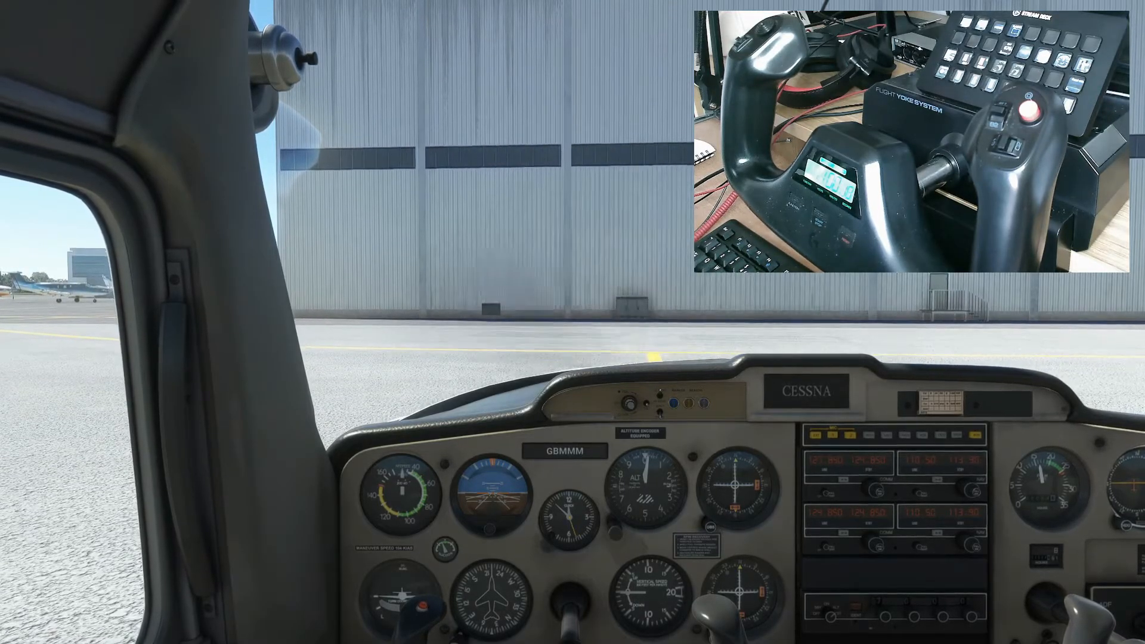
{"action": "key", "text": "End"}
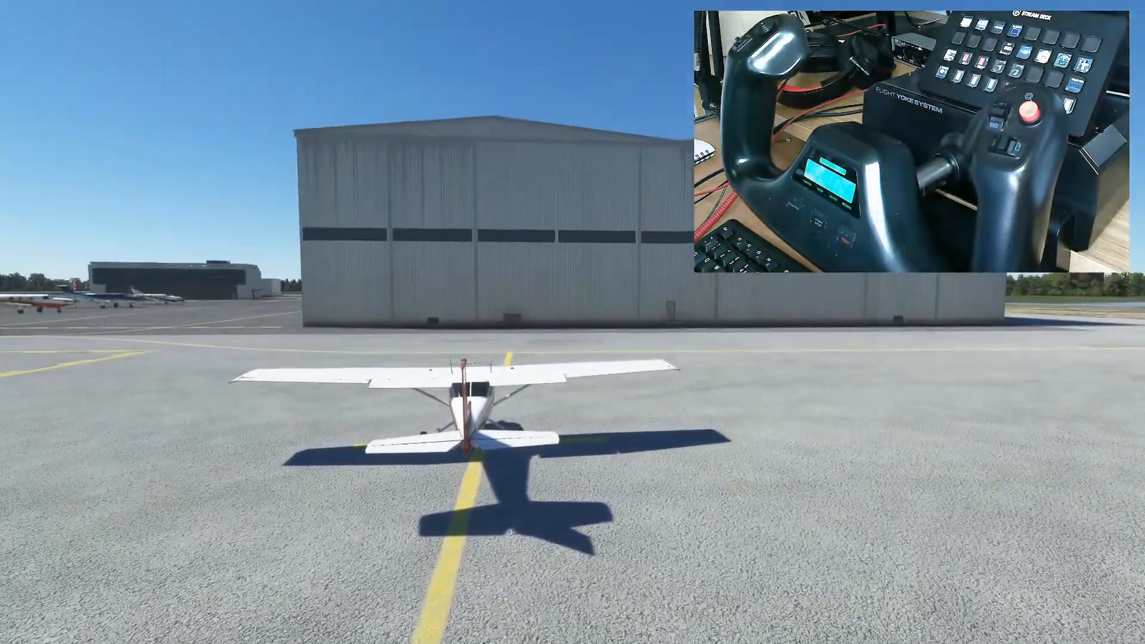
Switch back to the cockpit view and look around at the instrument panel.
{"action": "key", "text": "End"}
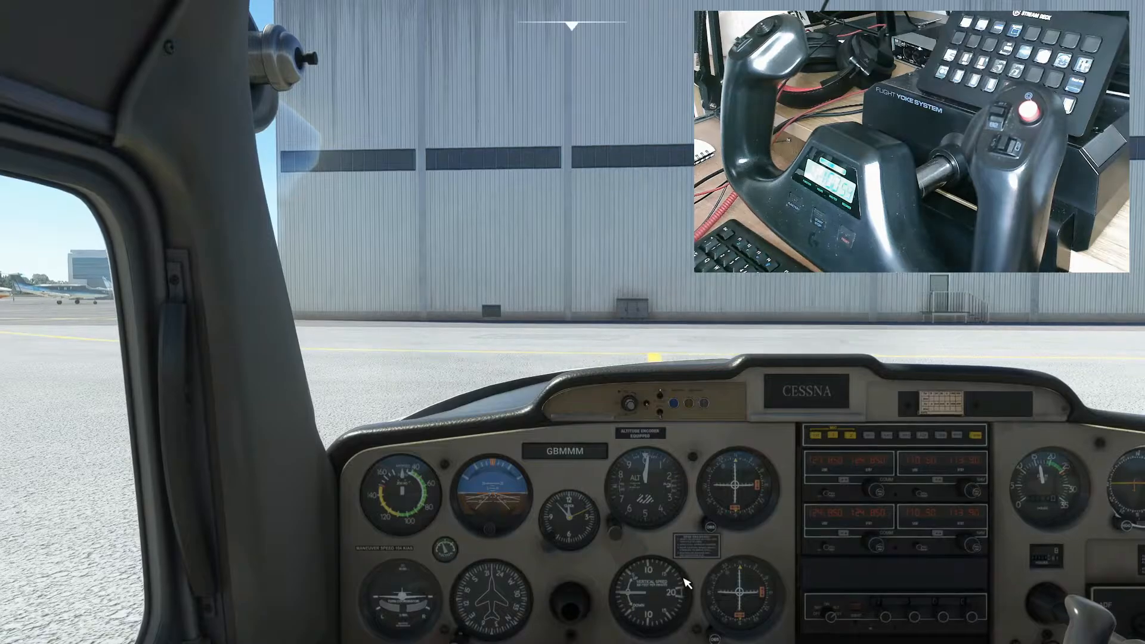
{"action": "right_click", "coordinate": [759, 544]}
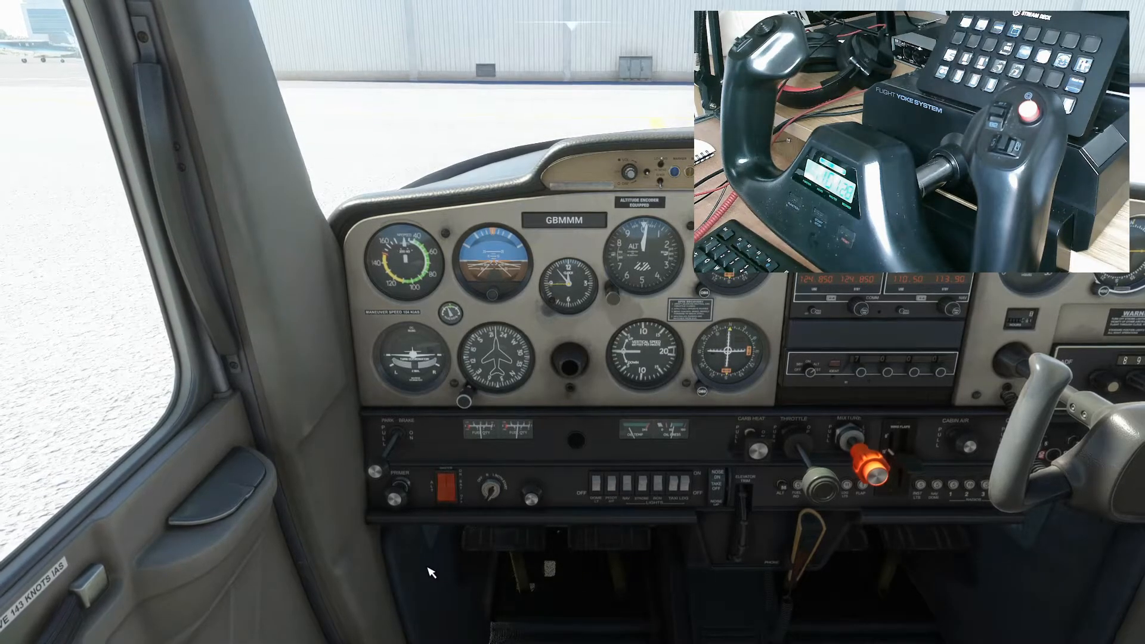
Open the controls options, show all inputs, and expand Flight Control Surfaces and Control Trimming Surfaces to inspect the elevator trim bindings.
{"action": "key", "text": "Escape"}
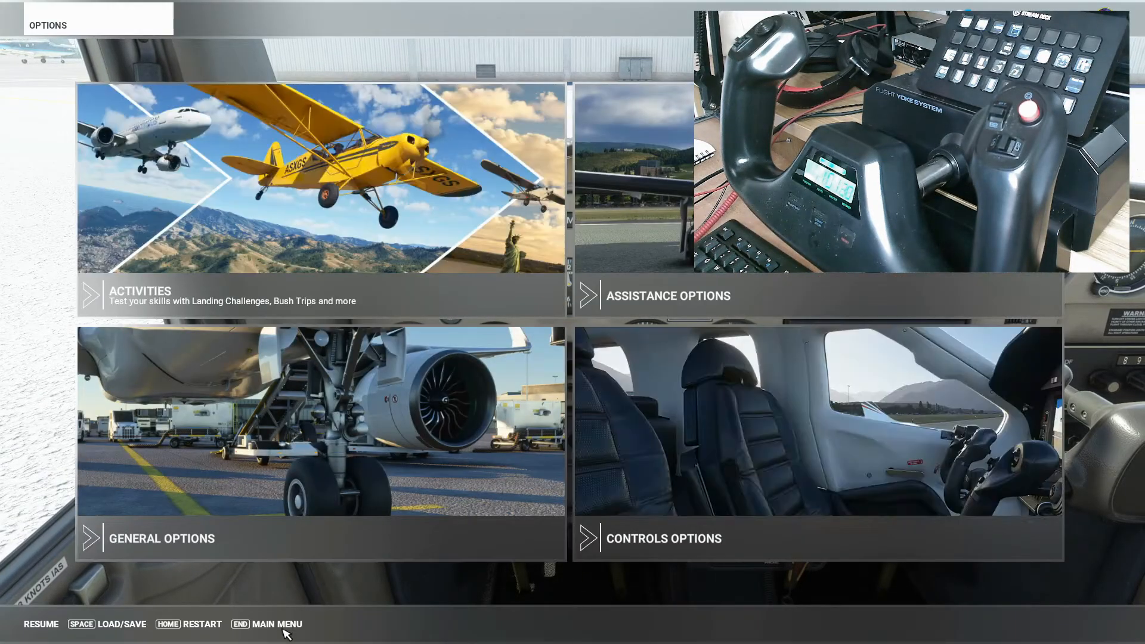
{"action": "left_click", "coordinate": [787, 472]}
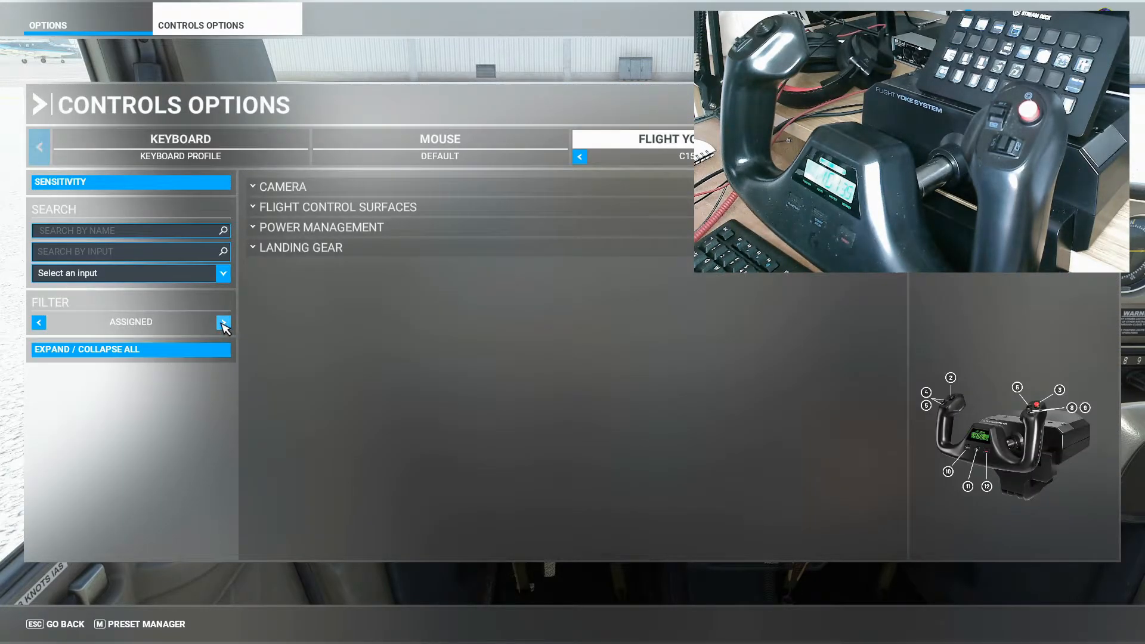
{"action": "left_click", "coordinate": [223, 323]}
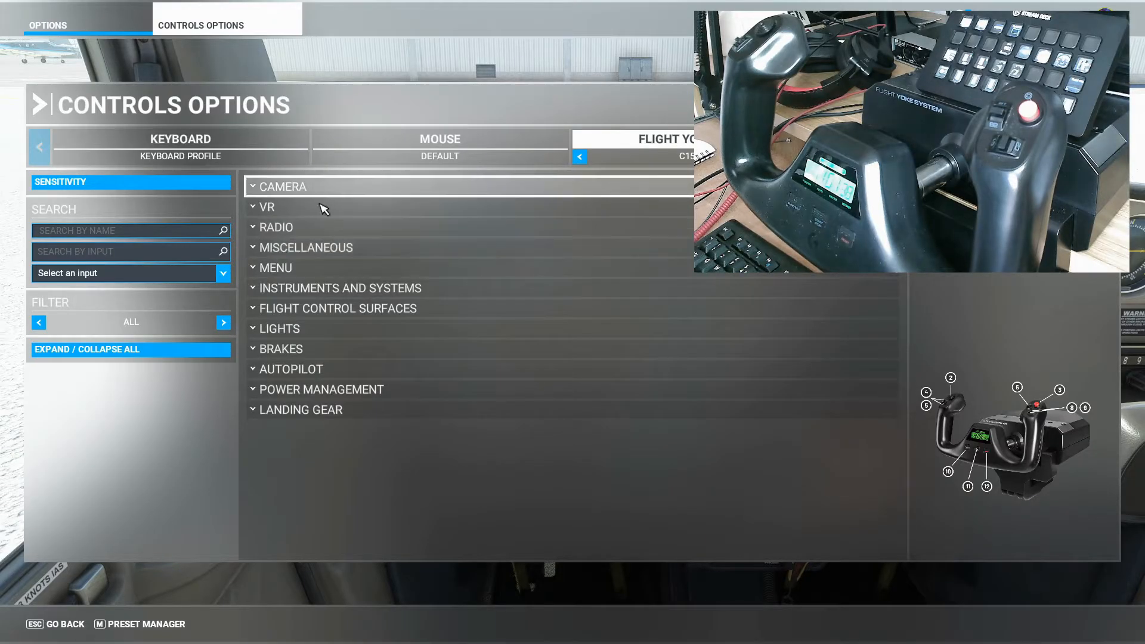
{"action": "left_click", "coordinate": [512, 310]}
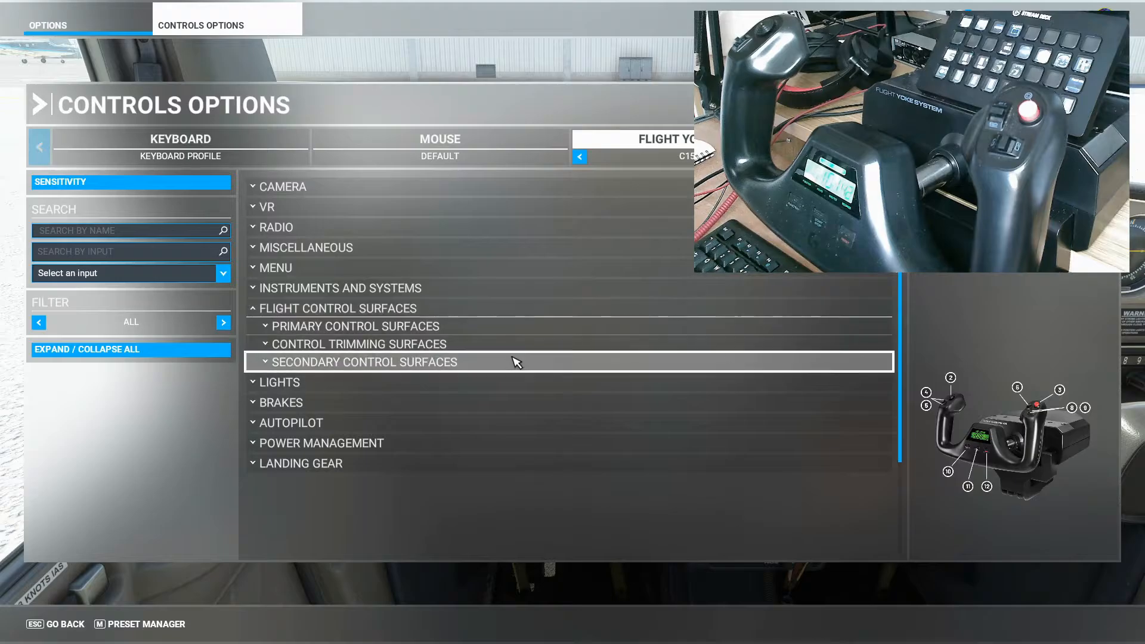
{"action": "left_click", "coordinate": [512, 345]}
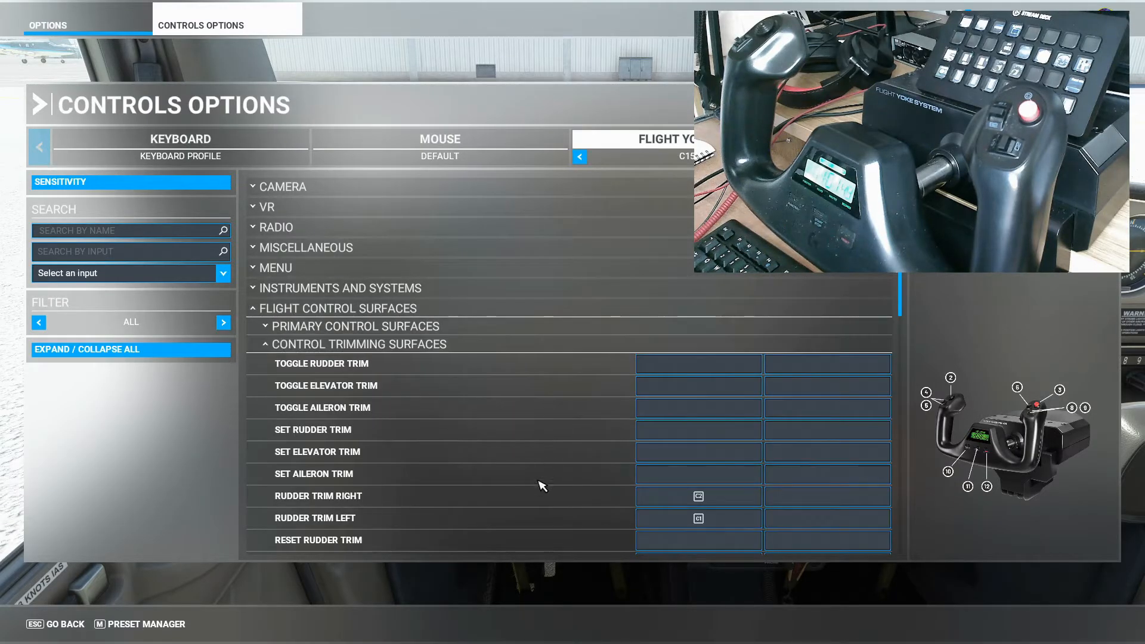
{"action": "scroll", "coordinate": [686, 508], "scroll_direction": "down", "scroll_amount": 1}
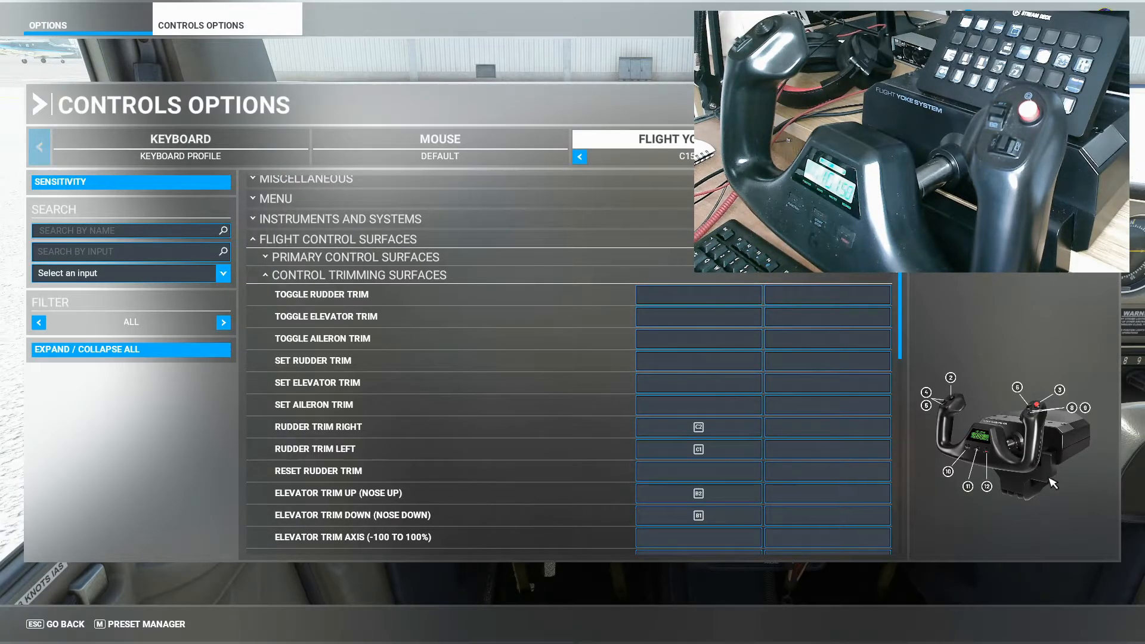
Glance at Axis and Ohs, return to the simulator, back out of the controls options and resume flying.
{"action": "key", "text": "alt+Tab"}
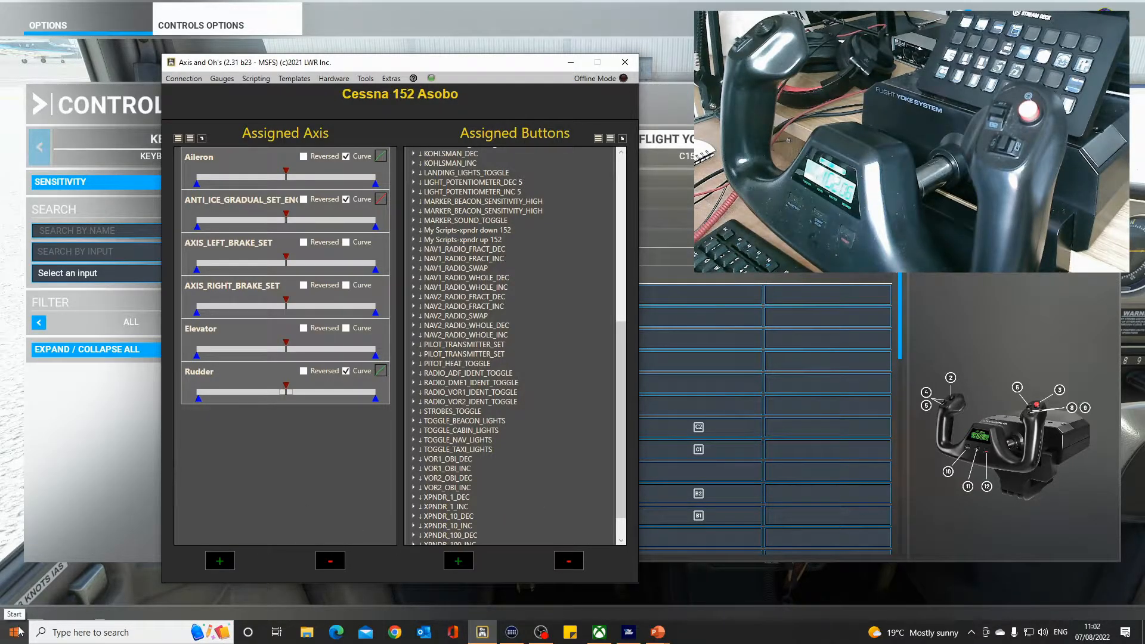
{"action": "left_click", "coordinate": [76, 595]}
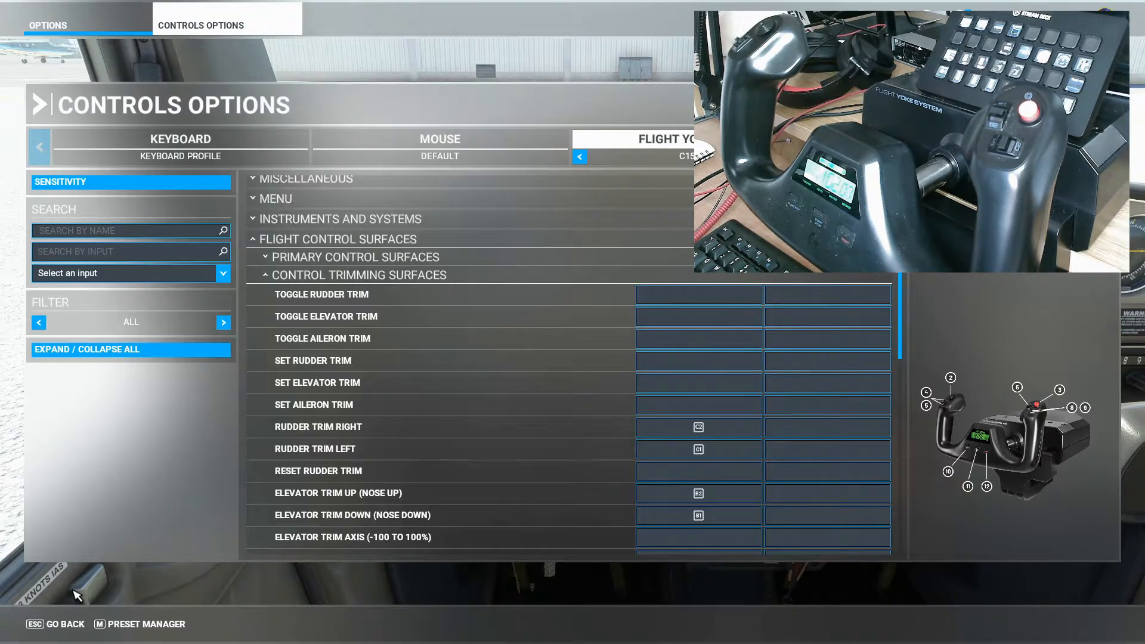
{"action": "left_click", "coordinate": [57, 624]}
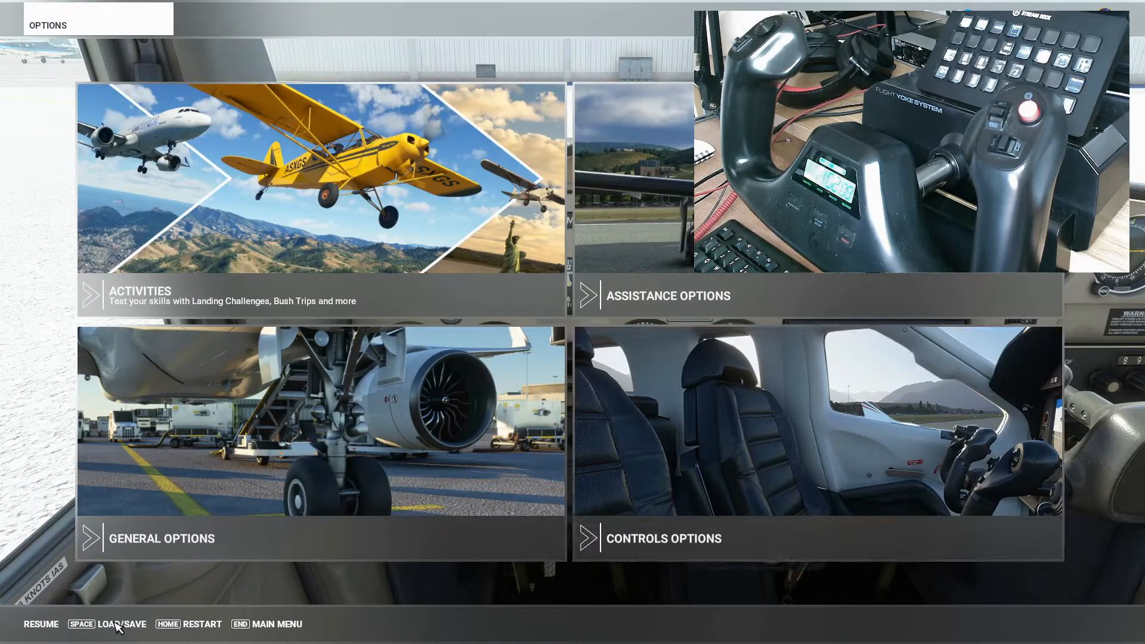
{"action": "left_click", "coordinate": [40, 624]}
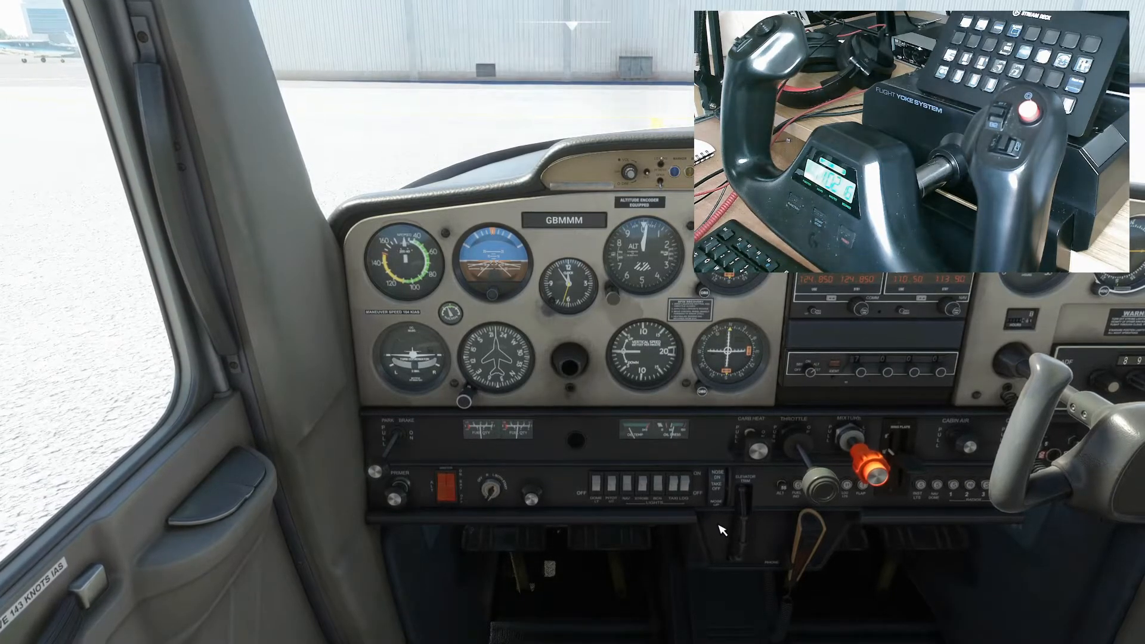
Zoom in on the instrument panel, switch to the external camera and return to the cockpit view.
{"action": "scroll", "coordinate": [721, 531], "scroll_direction": "up", "scroll_amount": 5}
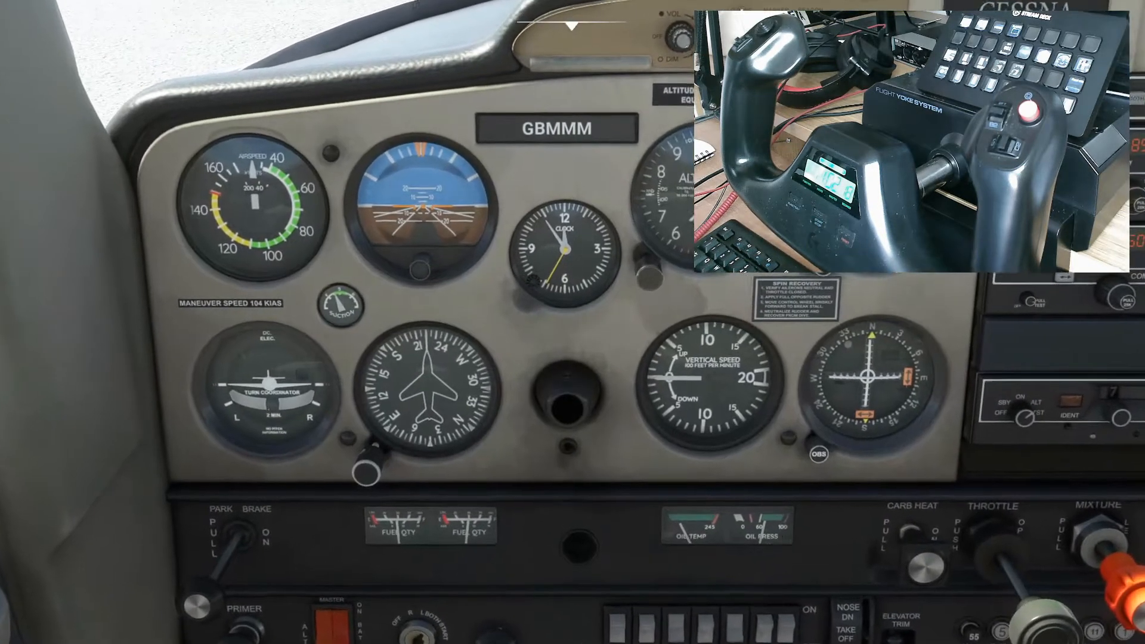
{"action": "left_click_drag", "start_coordinate": [721, 531], "coordinate": [727, 602]}
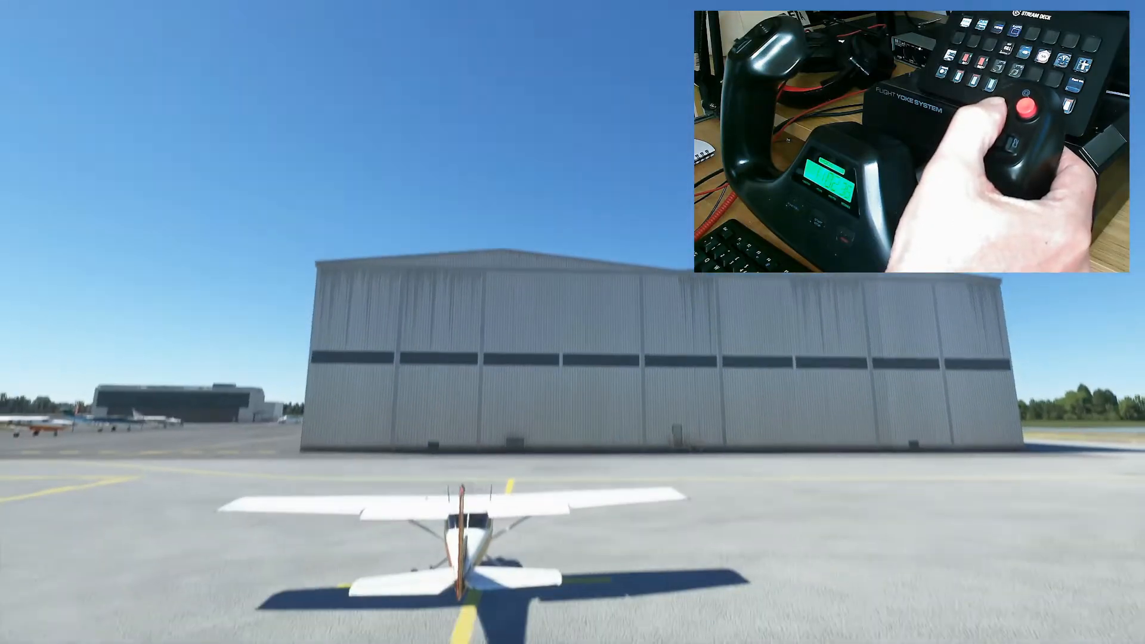
{"action": "key", "text": "End"}
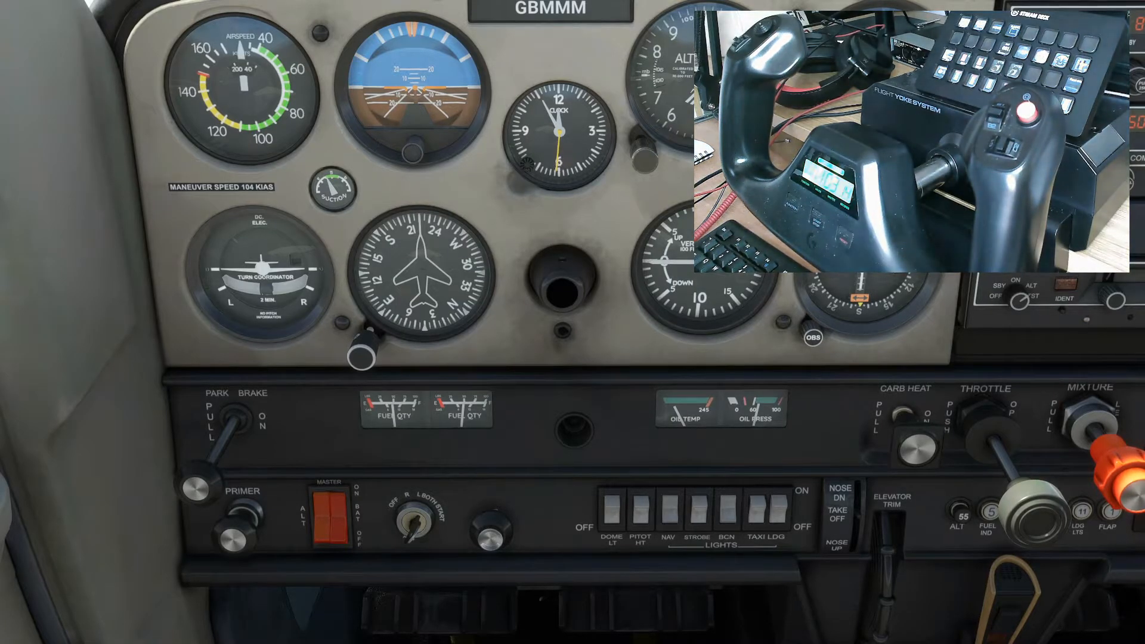
Switch to Axis and Ohs, start a new button assignment and filter the simulator events for drone.
{"action": "key", "text": "alt+Tab"}
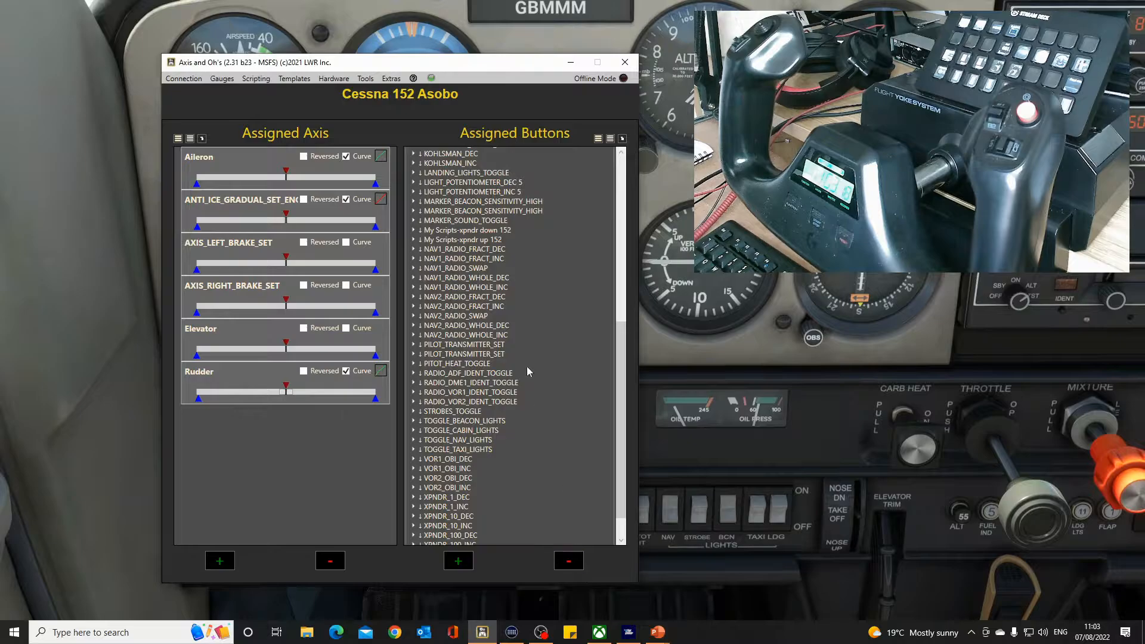
{"action": "left_click_drag", "start_coordinate": [495, 64], "coordinate": [461, 43]}
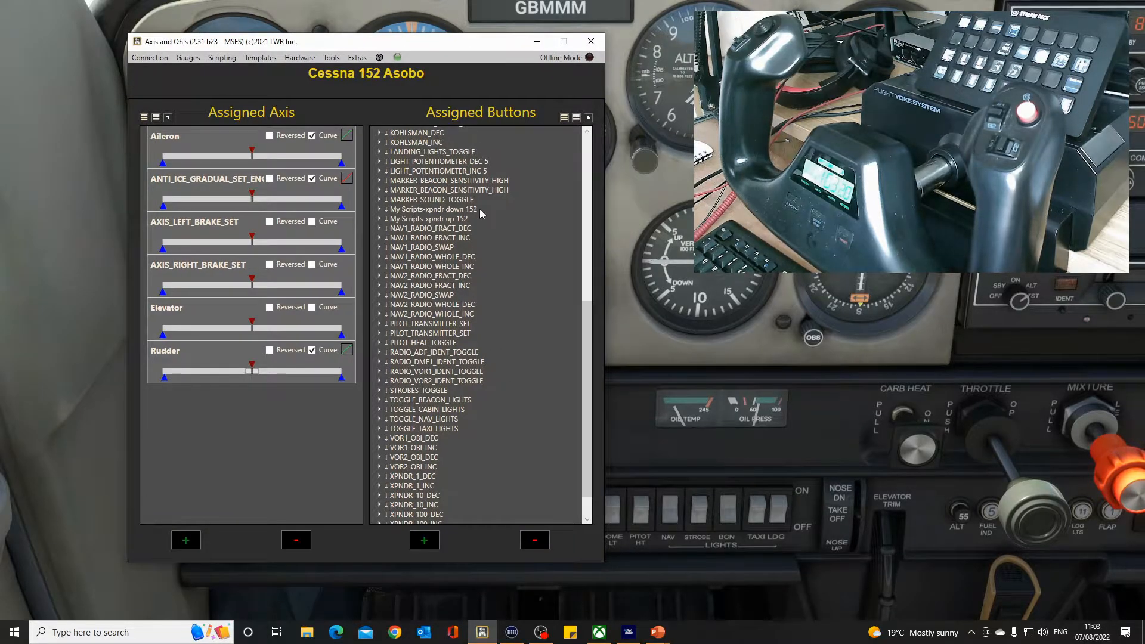
{"action": "left_click", "coordinate": [425, 541]}
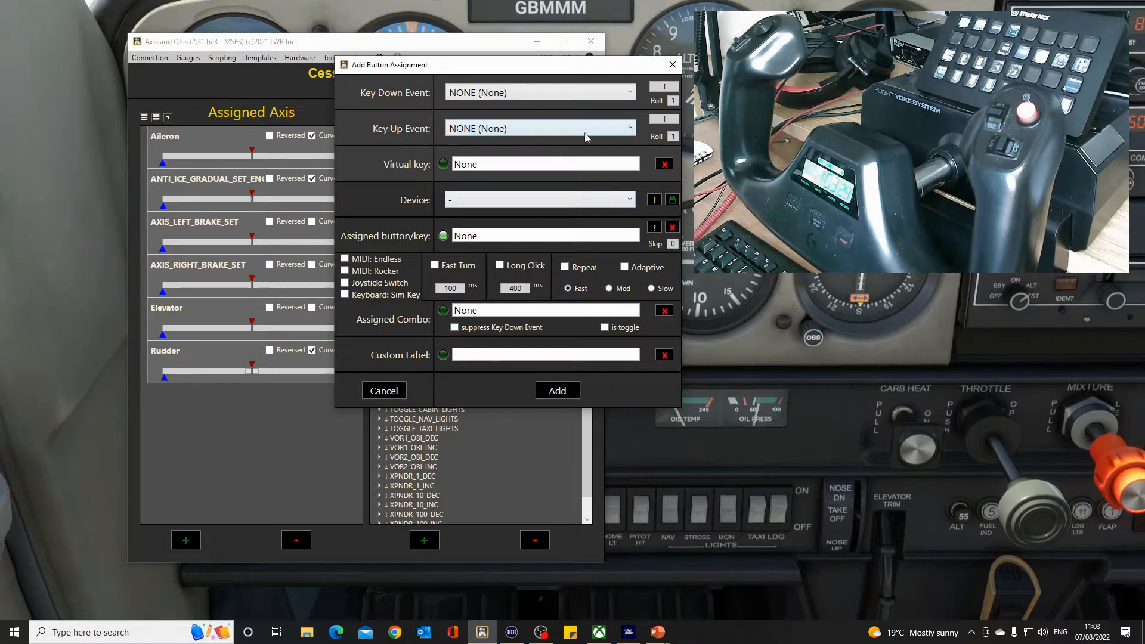
{"action": "left_click", "coordinate": [630, 94]}
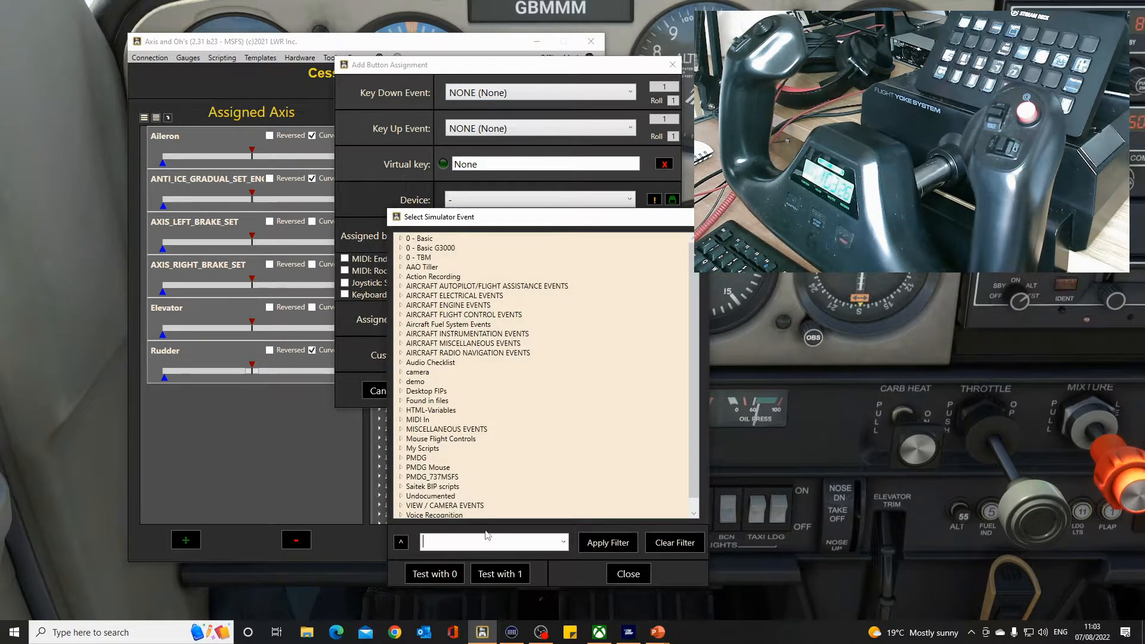
{"action": "left_click", "coordinate": [486, 540]}
{"action": "type", "text": "drone"}
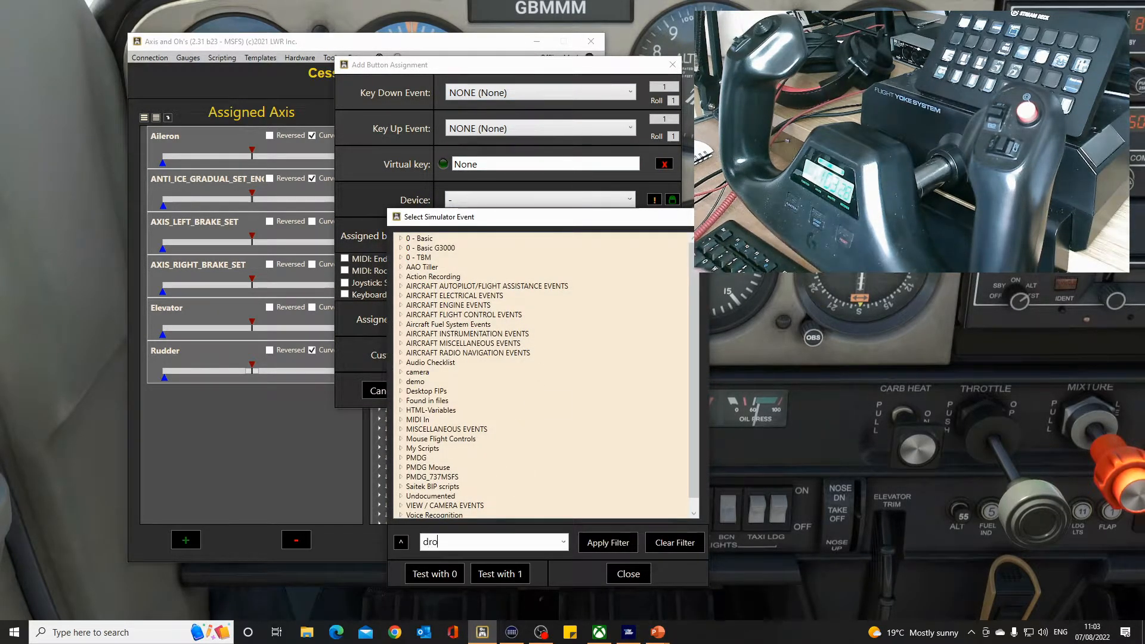
{"action": "left_click", "coordinate": [604, 551]}
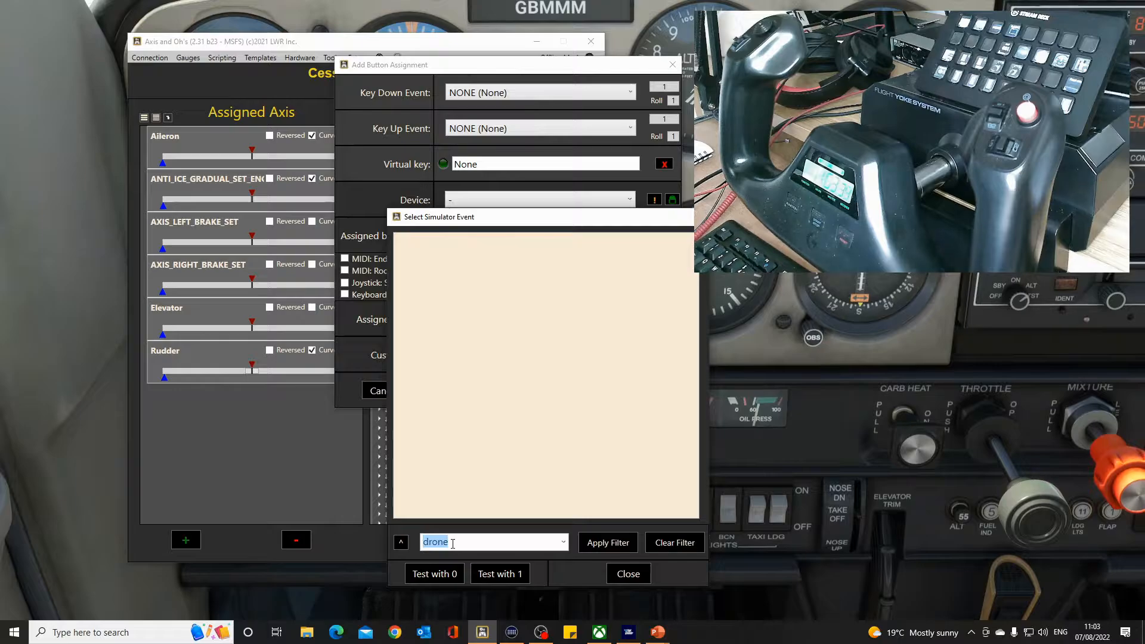
Filter the simulator events for camer, browse the camera event categories, then cancel the button assignment.
{"action": "type", "text": "camer"}
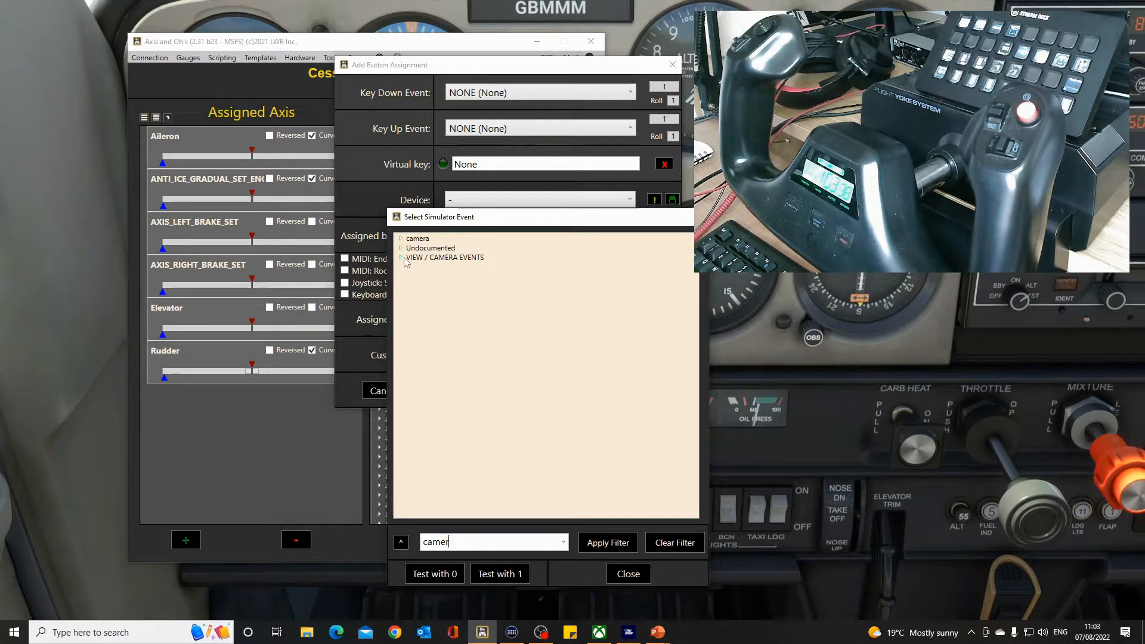
{"action": "left_click", "coordinate": [402, 258]}
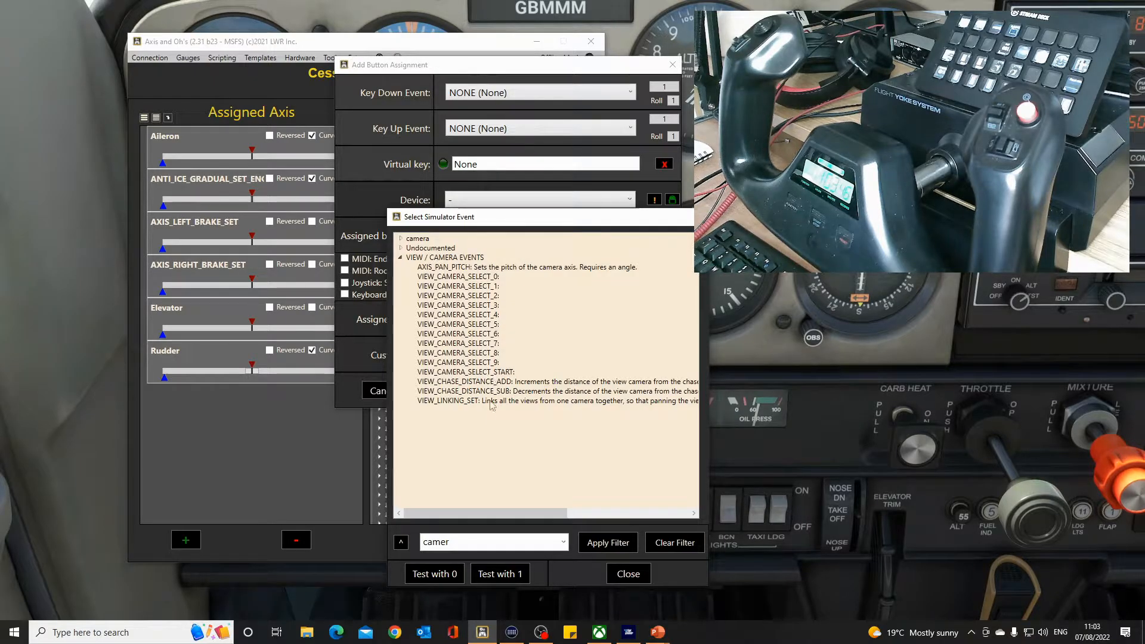
{"action": "left_click", "coordinate": [402, 258]}
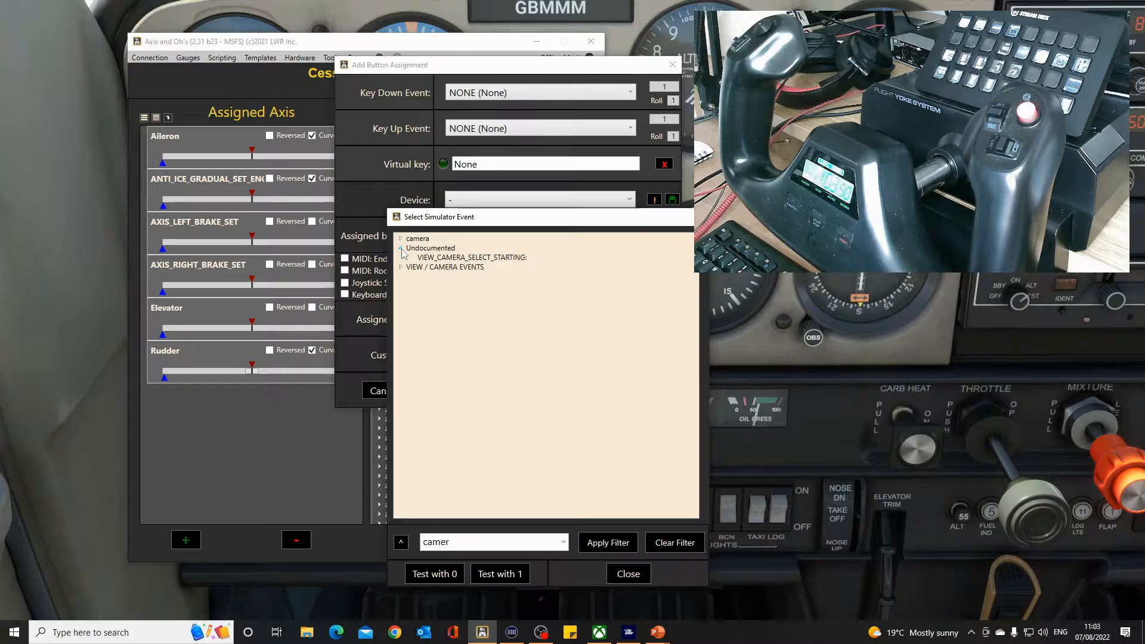
{"action": "left_click", "coordinate": [401, 249]}
{"action": "left_click", "coordinate": [401, 239]}
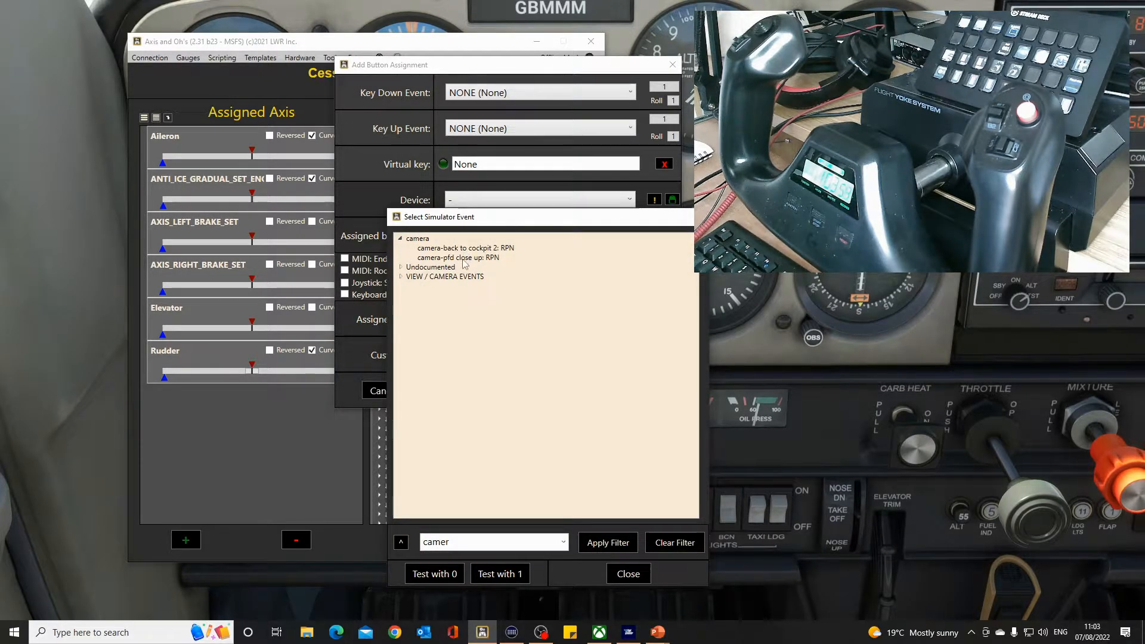
{"action": "left_click", "coordinate": [401, 239]}
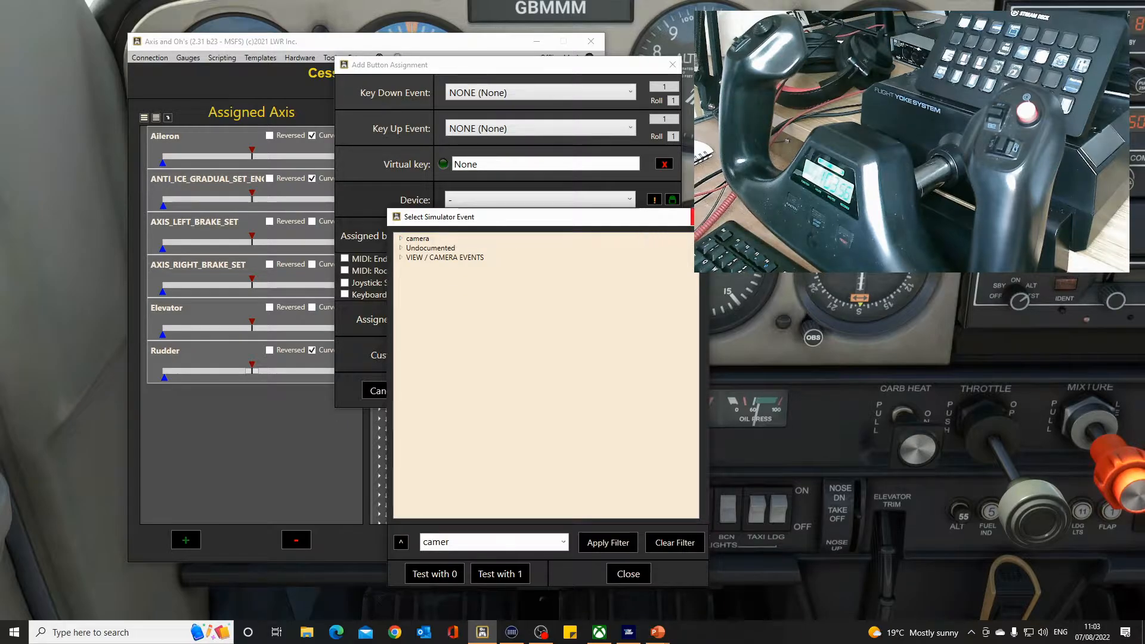
{"action": "left_click", "coordinate": [699, 216]}
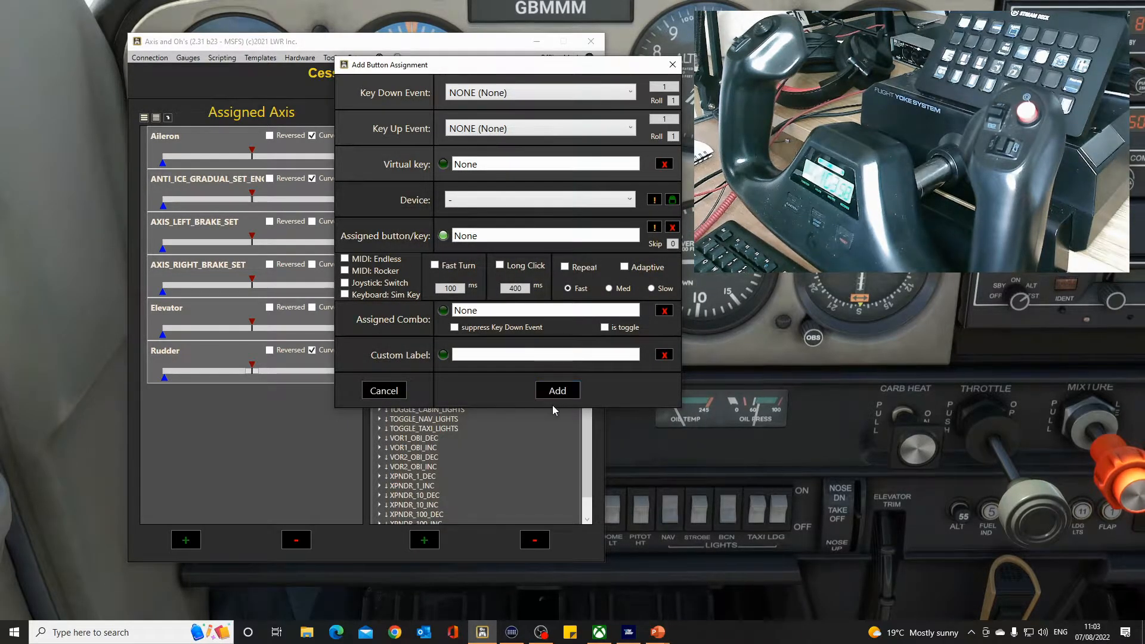
{"action": "left_click", "coordinate": [385, 391]}
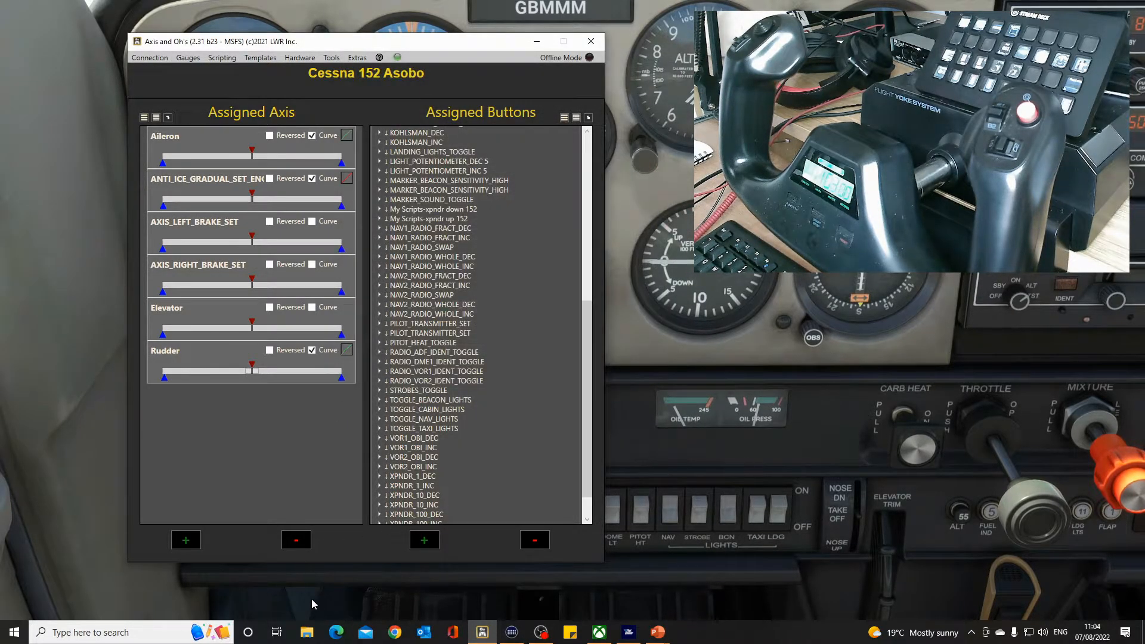
Reopen the simulator's controls options with all inputs shown and search by input using a yoke button to see its bindings.
{"action": "left_click", "coordinate": [188, 586]}
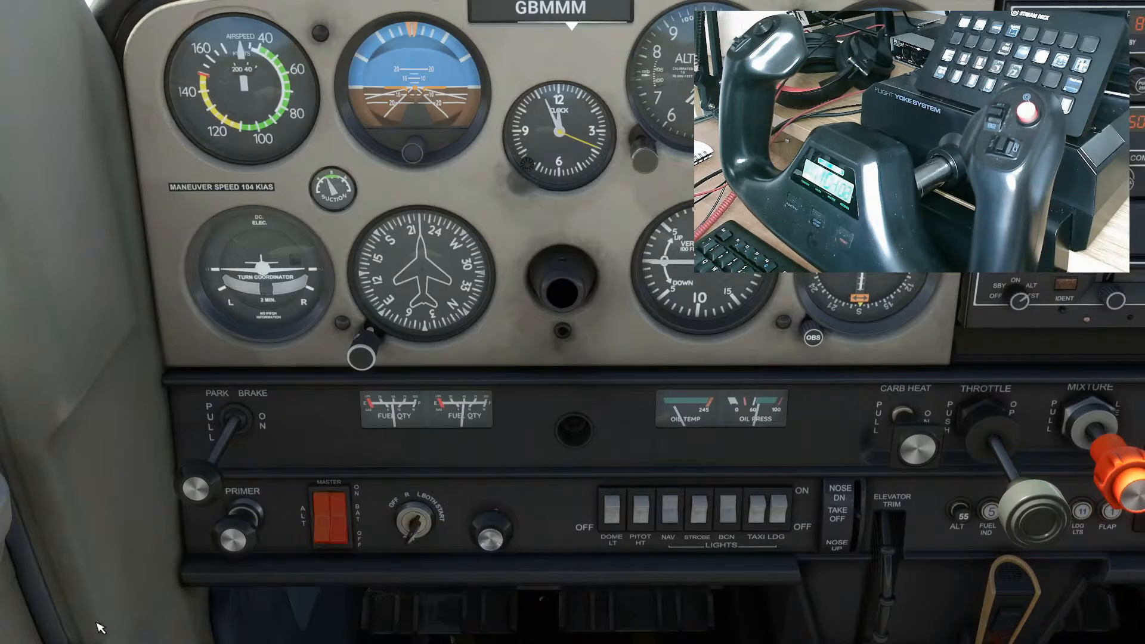
{"action": "key", "text": "Escape"}
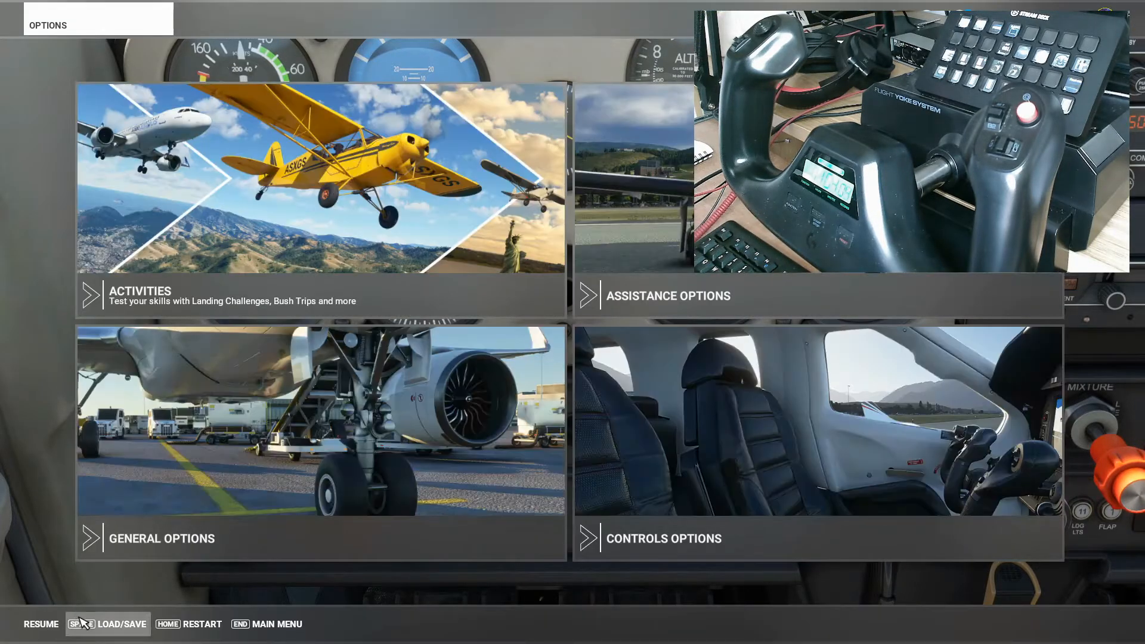
{"action": "left_click", "coordinate": [728, 529]}
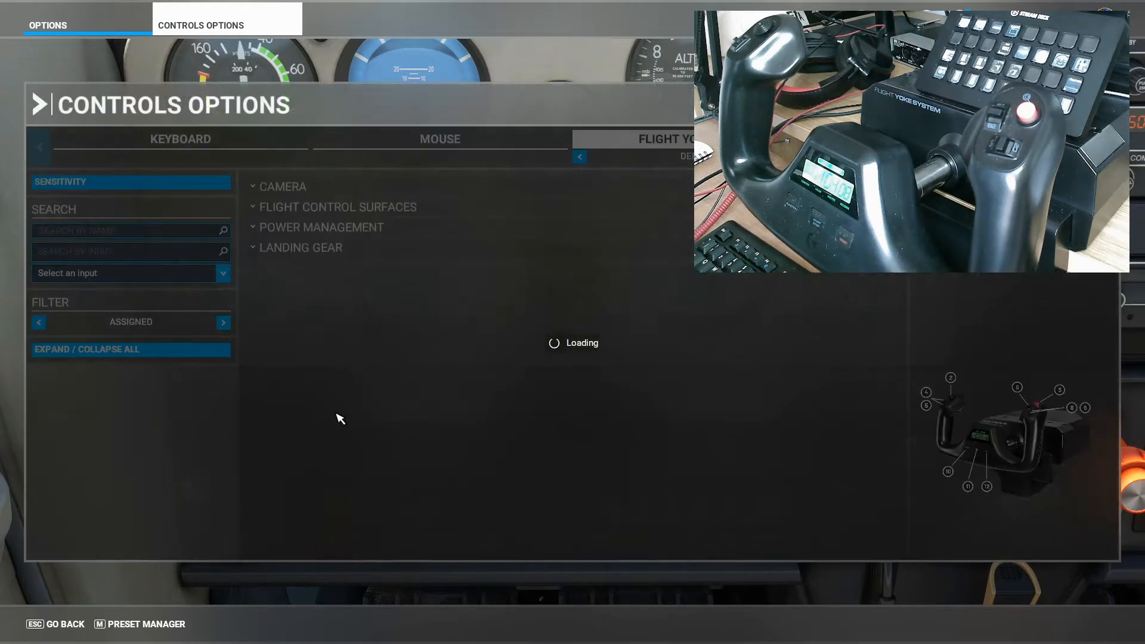
{"action": "left_click", "coordinate": [224, 323]}
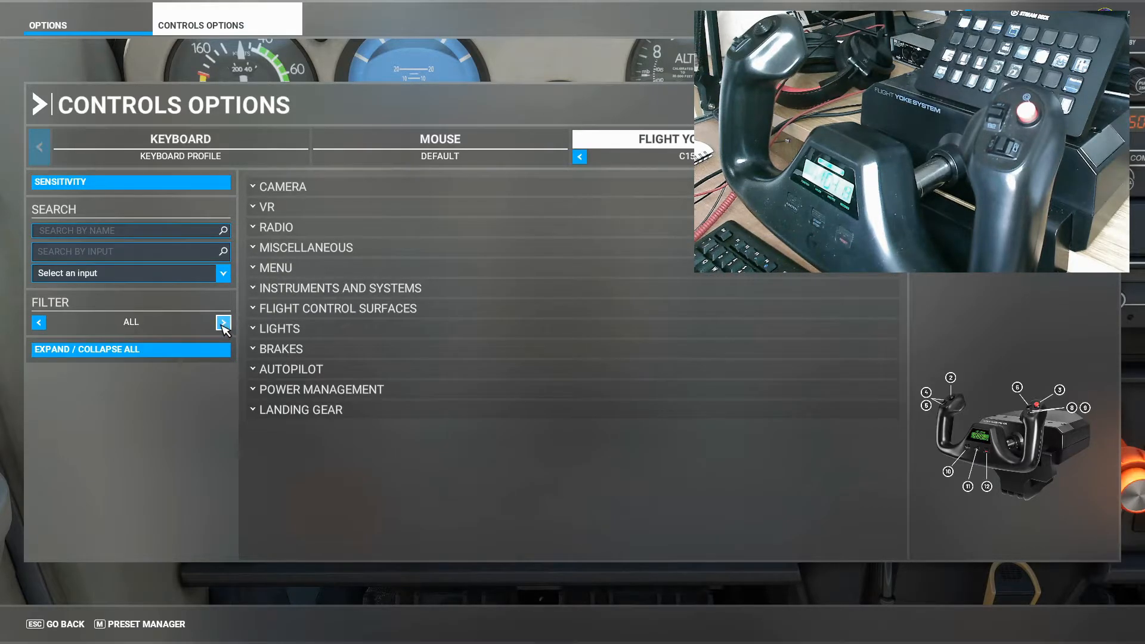
{"action": "left_click", "coordinate": [154, 256]}
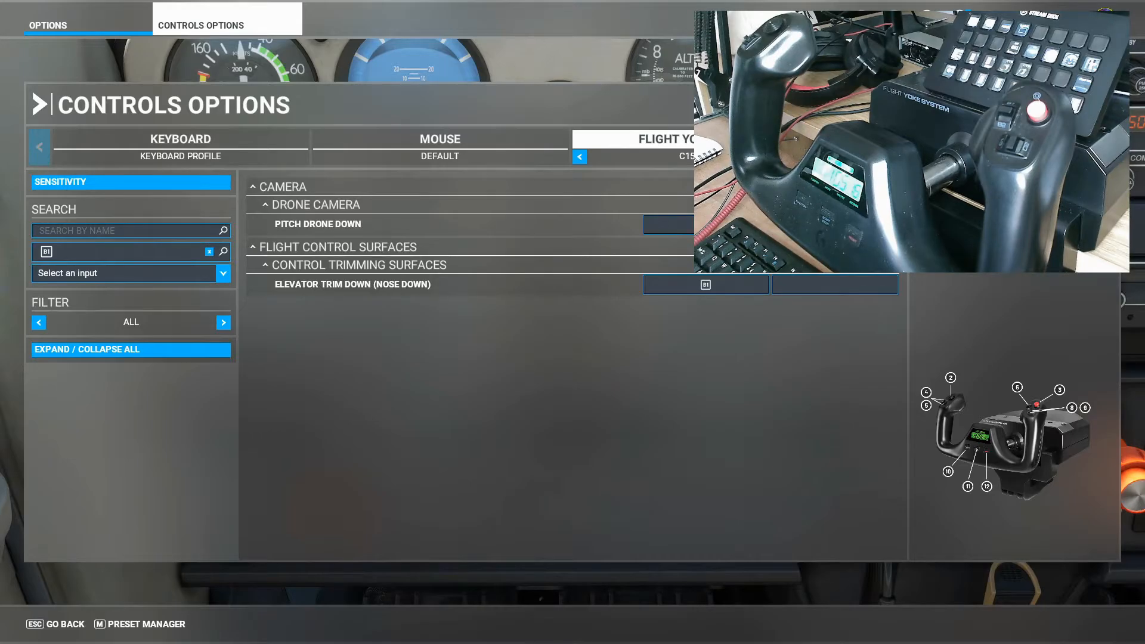
Switch to Axis and Ohs and scroll through the assigned buttons list.
{"action": "key", "text": "alt+Tab"}
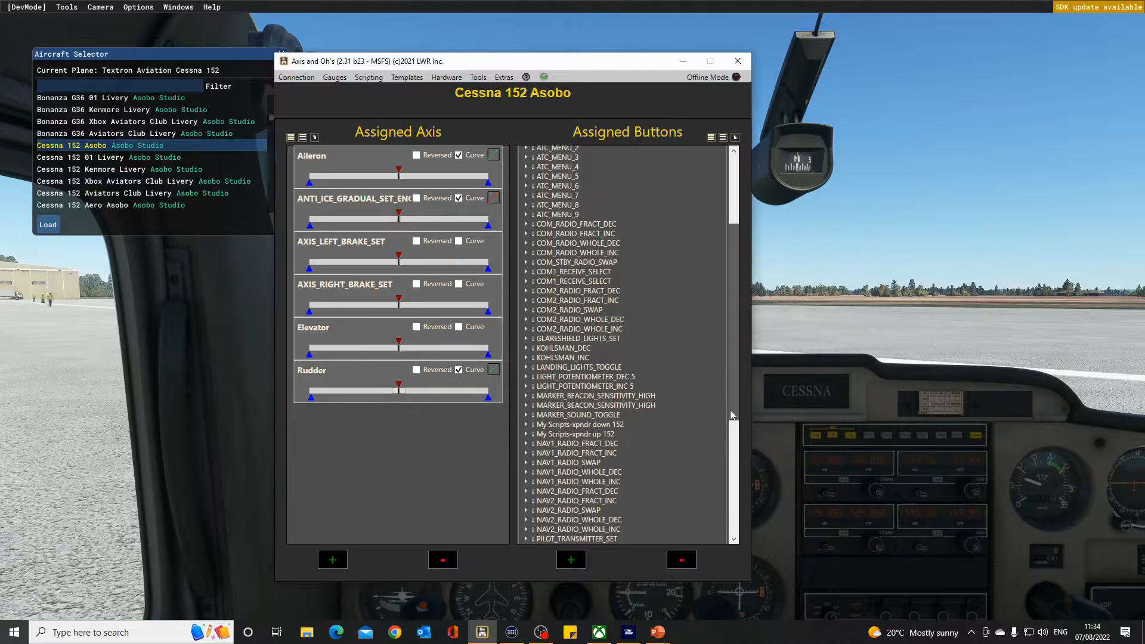
{"action": "scroll", "coordinate": [726, 457], "scroll_direction": "down", "scroll_amount": 7}
{"action": "left_click_drag", "start_coordinate": [725, 495], "coordinate": [716, 366]}
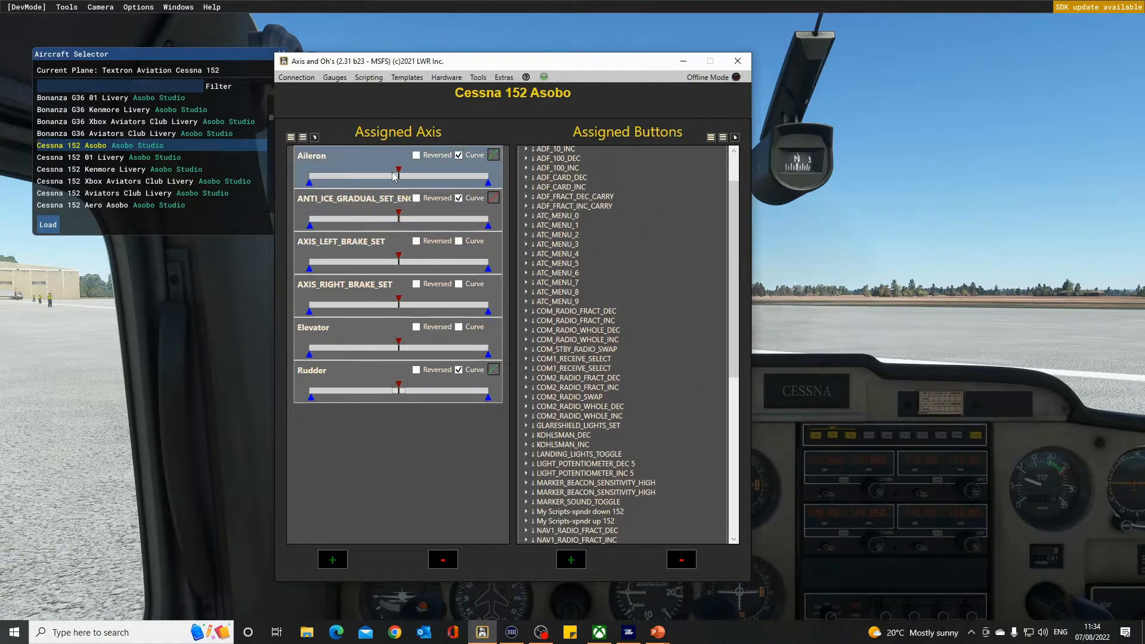
{"action": "left_click", "coordinate": [407, 78]}
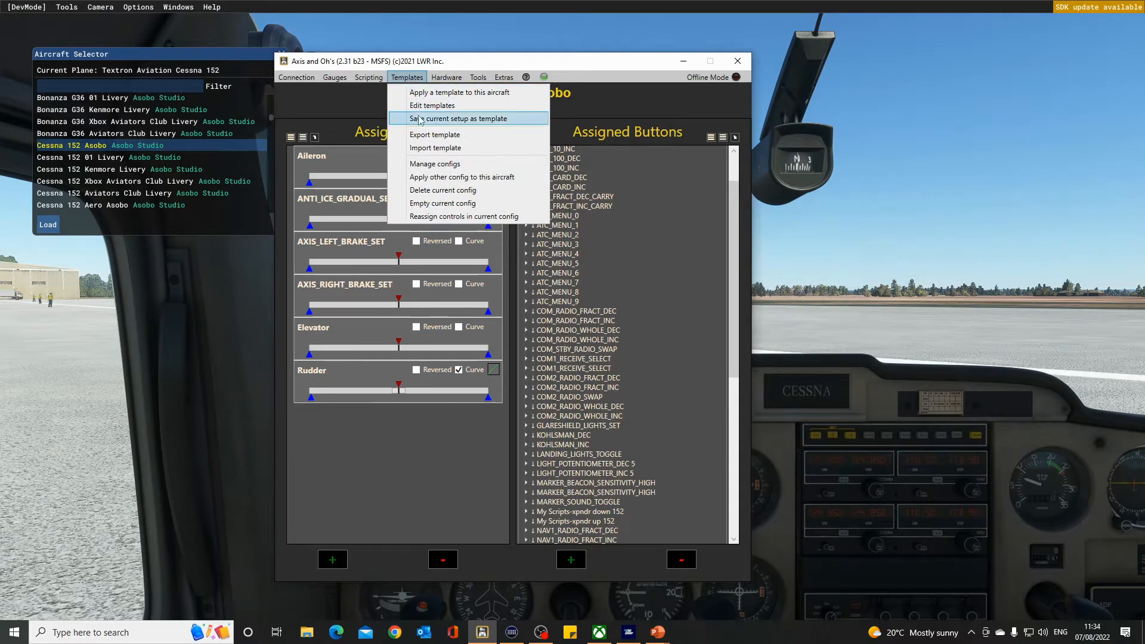
{"action": "left_click", "coordinate": [451, 120]}
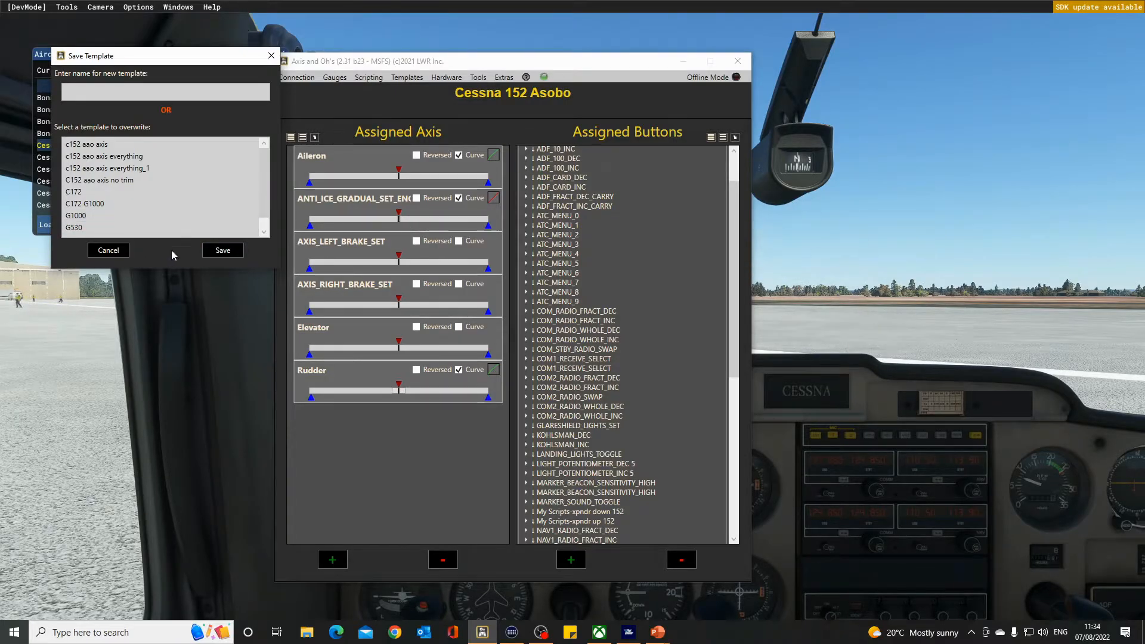
{"action": "left_click", "coordinate": [108, 250]}
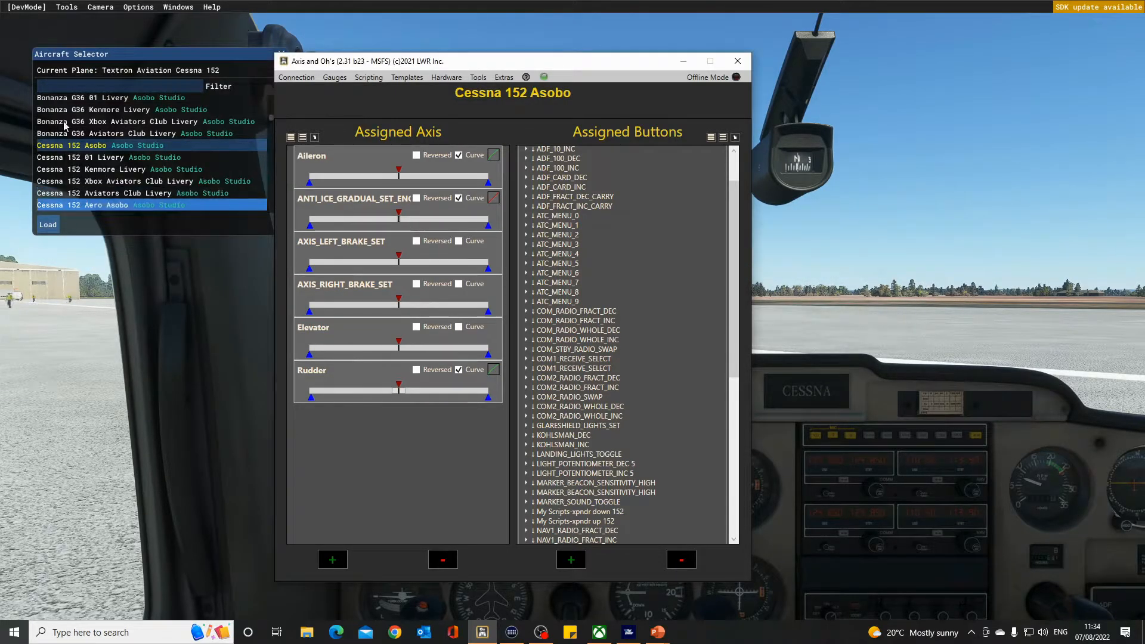
Load the Bonanza G36 01 Livery from the aircraft selector.
{"action": "scroll", "coordinate": [209, 154], "scroll_direction": "up", "scroll_amount": 3}
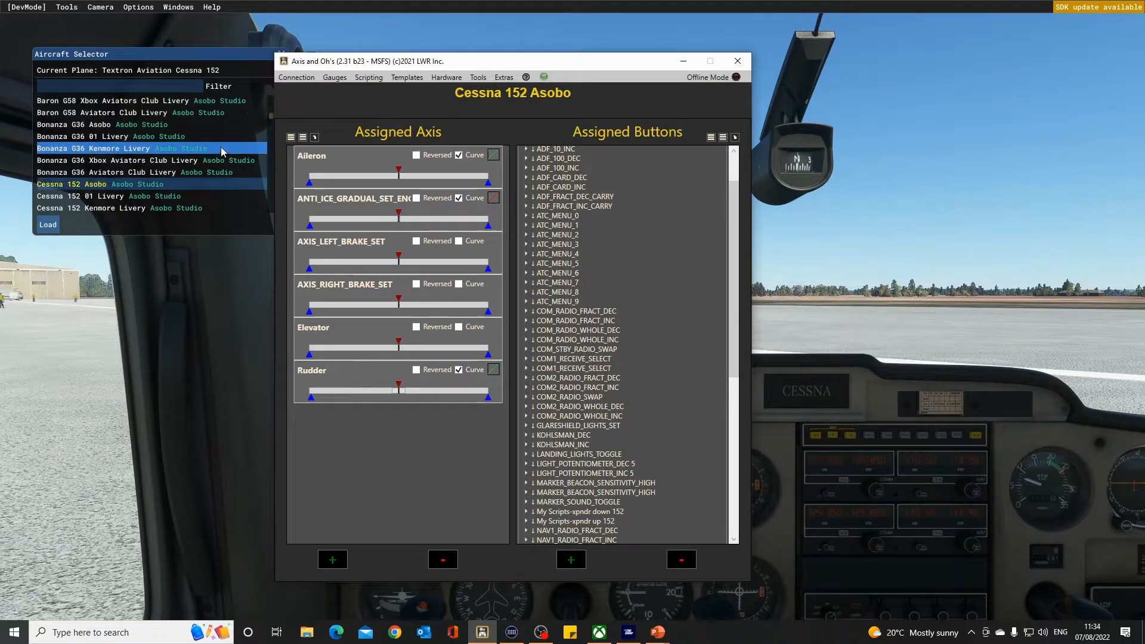
{"action": "left_click", "coordinate": [62, 126]}
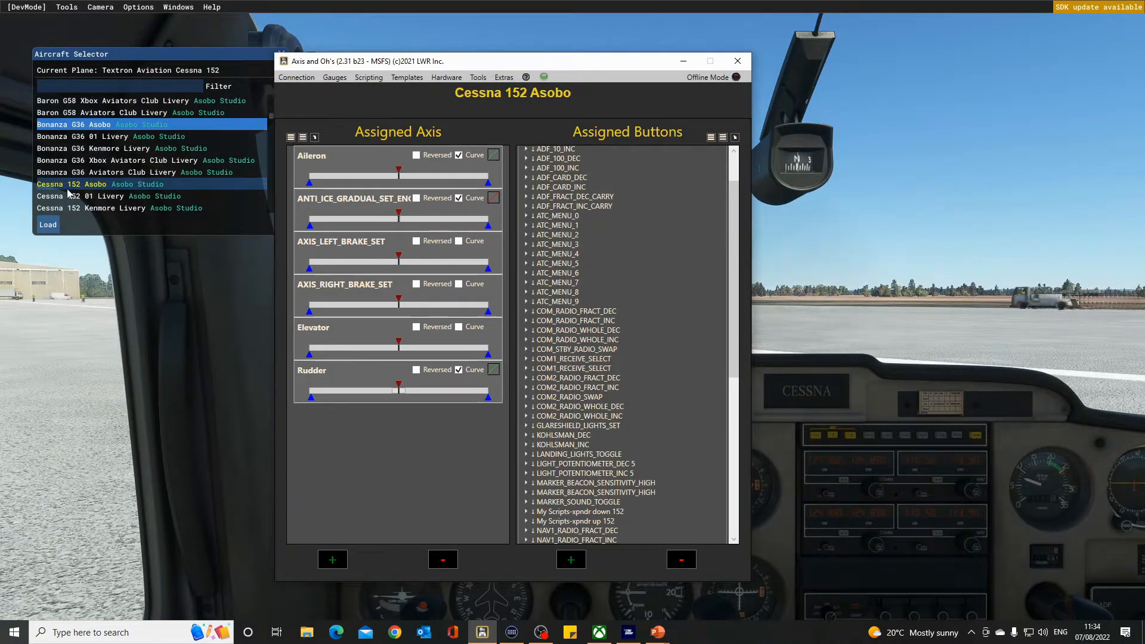
{"action": "double_click", "coordinate": [70, 137]}
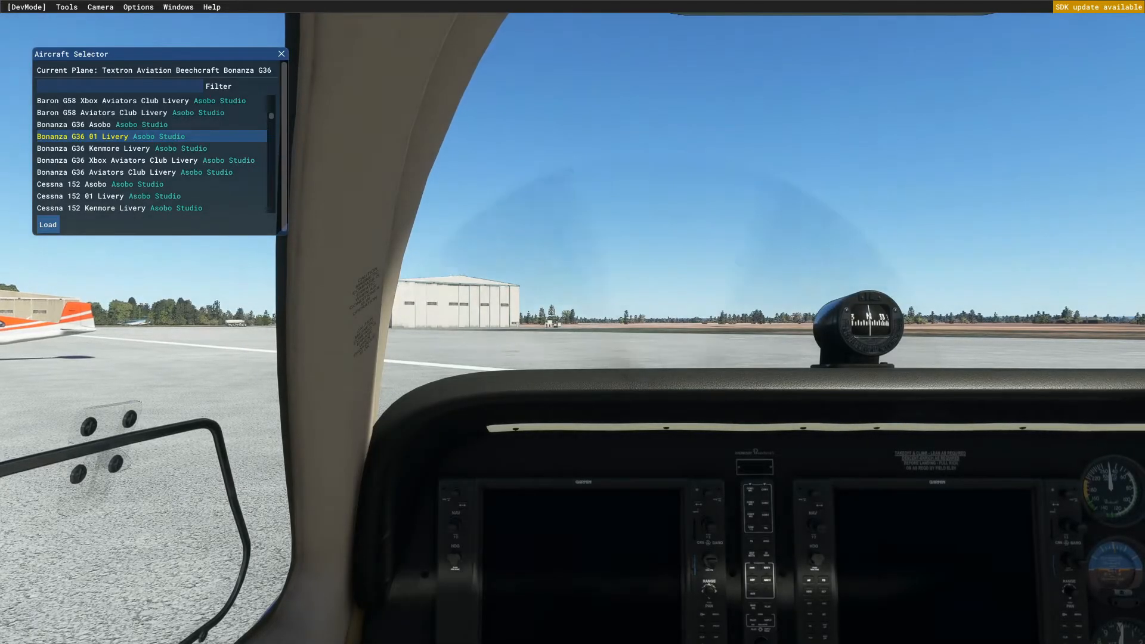
Switch to Axis and Ohs and untick the Loaded from Master option for this livery.
{"action": "key", "text": "alt+Tab"}
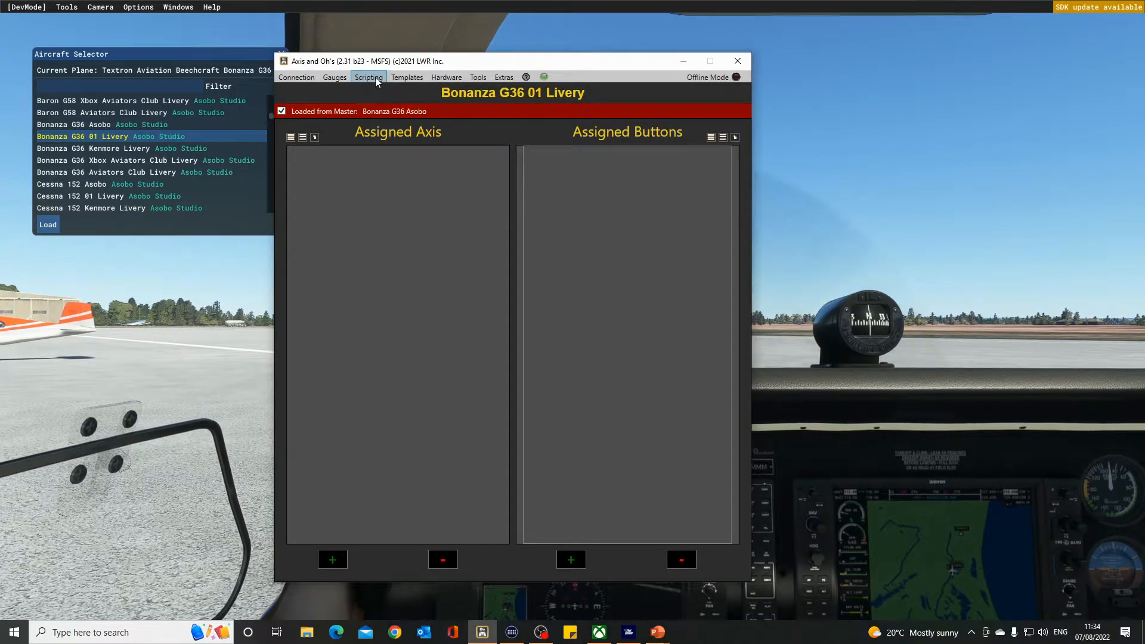
{"action": "left_click", "coordinate": [407, 77]}
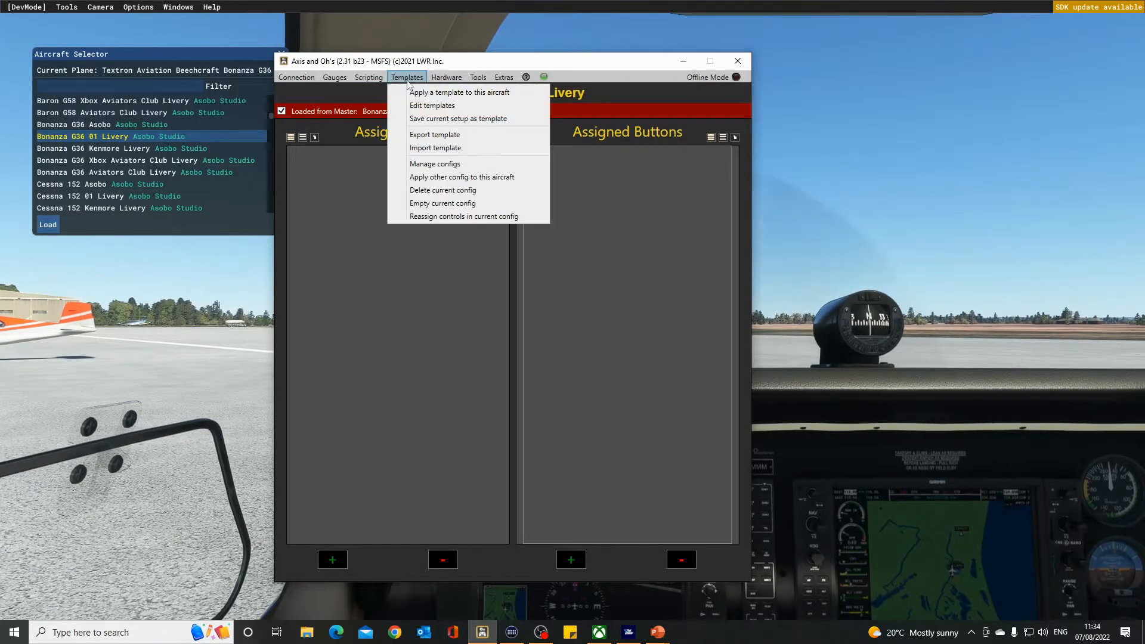
{"action": "left_click", "coordinate": [409, 227]}
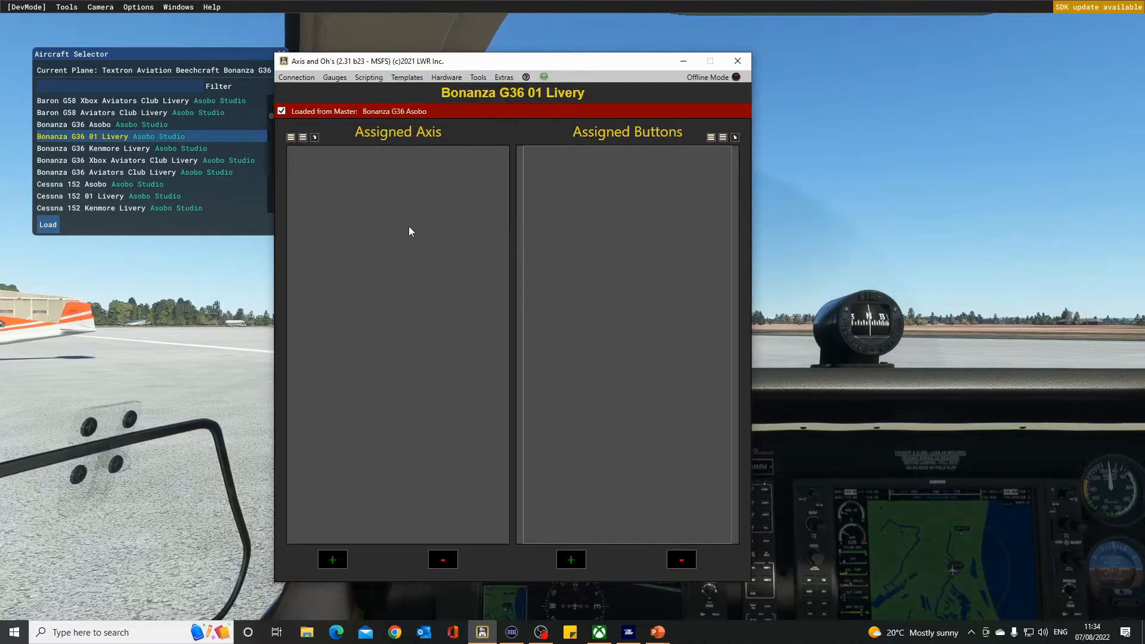
{"action": "left_click", "coordinate": [408, 76]}
{"action": "left_click", "coordinate": [413, 92]}
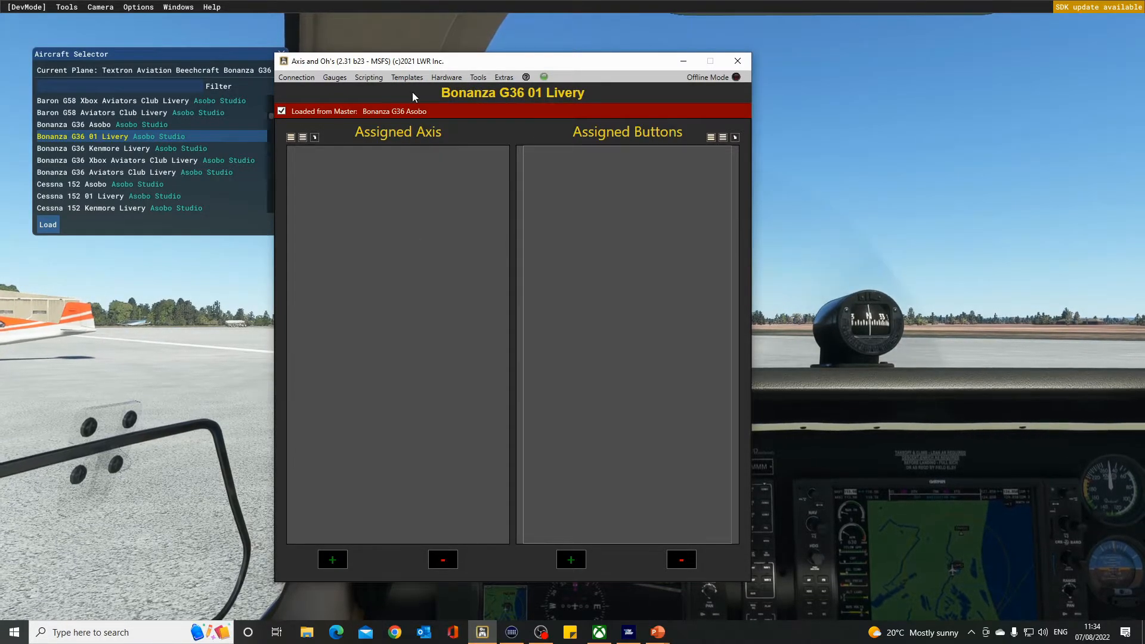
{"action": "left_click", "coordinate": [281, 111]}
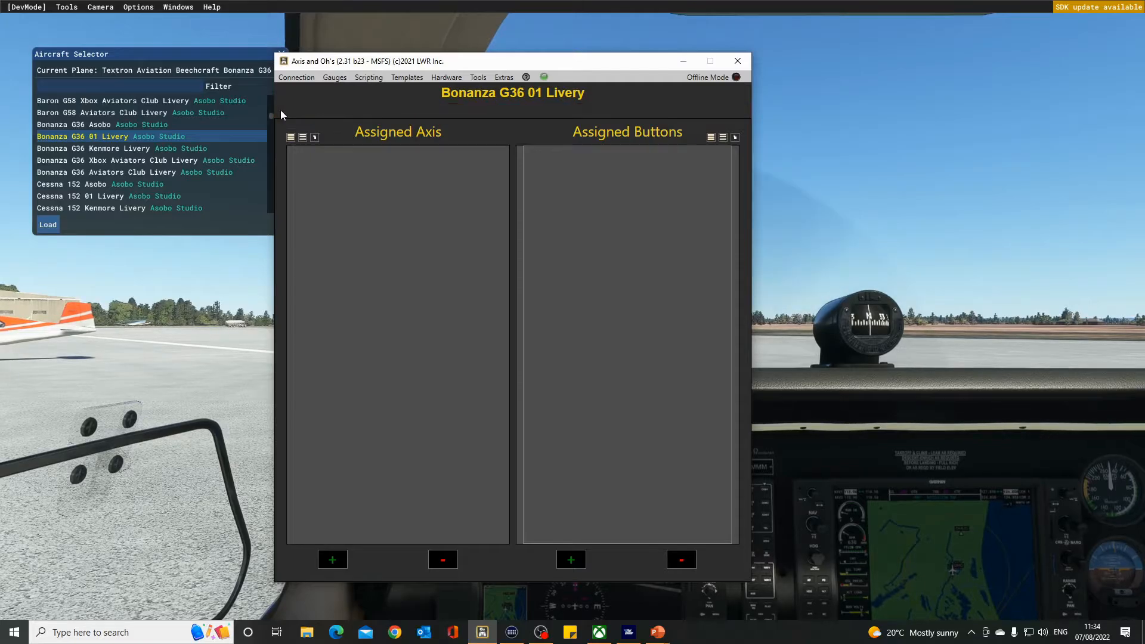
Apply the C152 aao axis no trim template to this aircraft, then empty the current config.
{"action": "left_click", "coordinate": [408, 77]}
{"action": "left_click", "coordinate": [413, 92]}
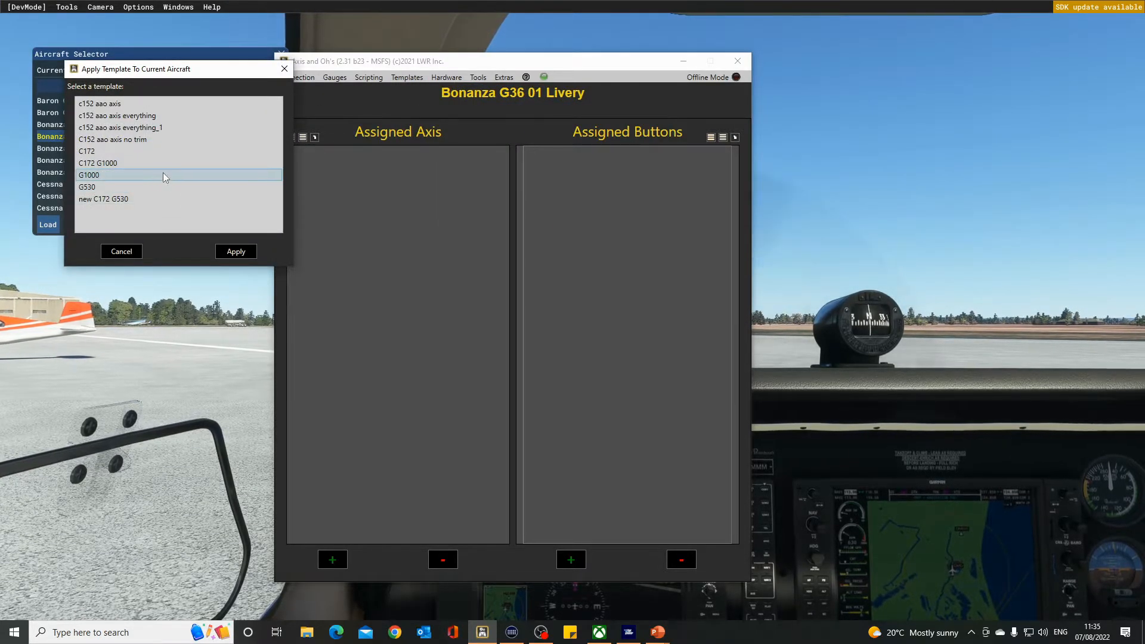
{"action": "double_click", "coordinate": [133, 140]}
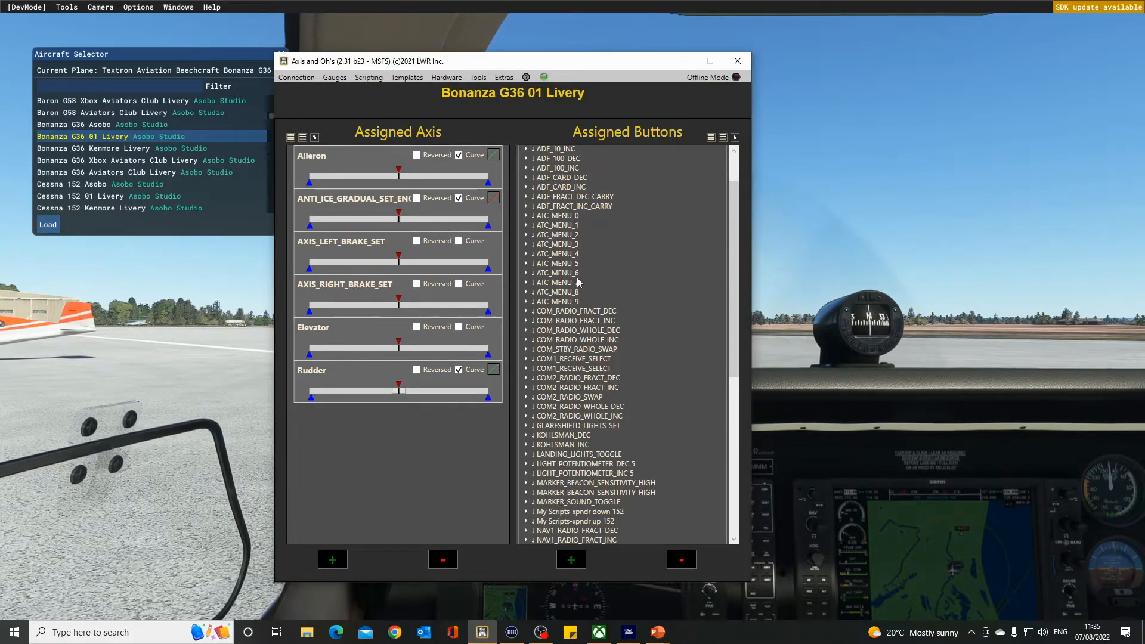
{"action": "left_click", "coordinate": [407, 78]}
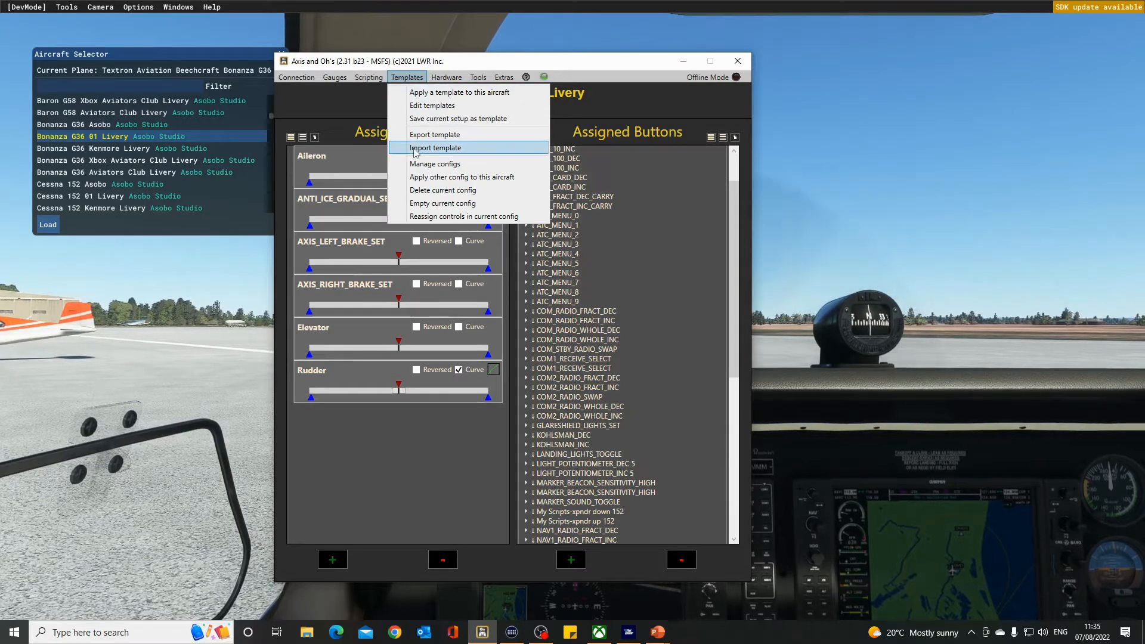
{"action": "left_click", "coordinate": [431, 204]}
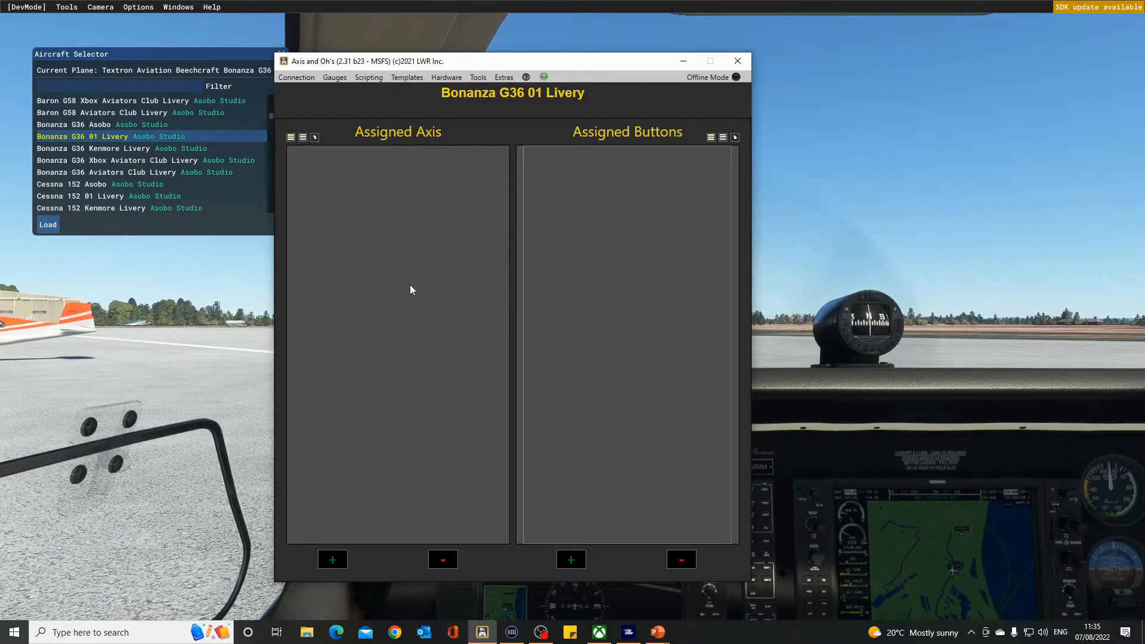
Load the Cessna 152 Asobo from the aircraft selector.
{"action": "left_click", "coordinate": [104, 187]}
{"action": "double_click", "coordinate": [104, 187]}
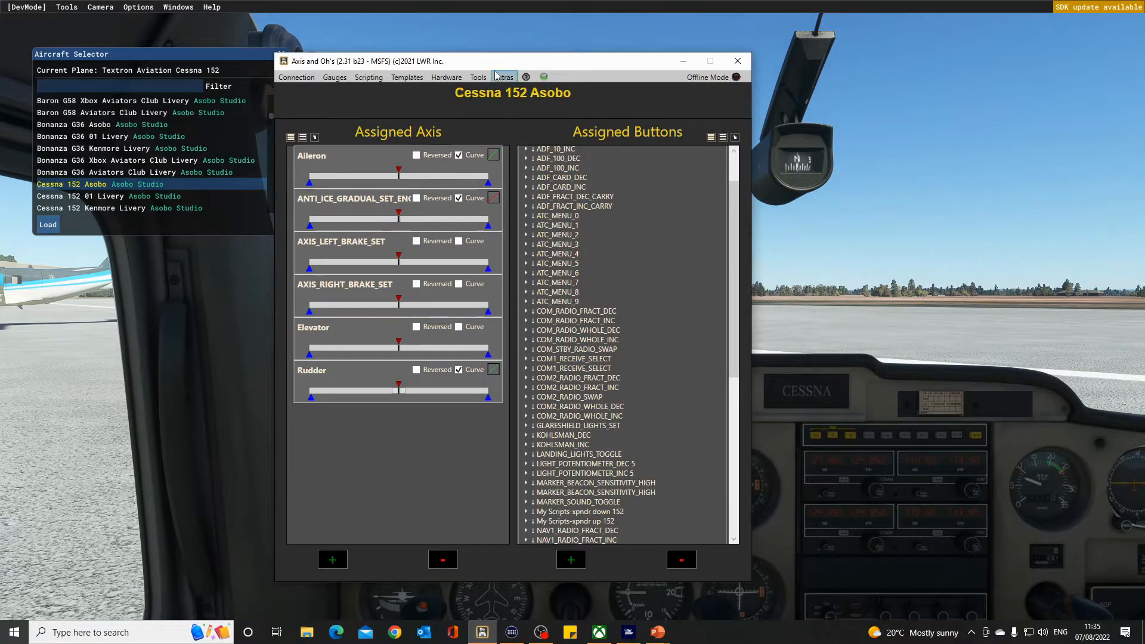
{"action": "left_click_drag", "start_coordinate": [496, 60], "coordinate": [372, 69]}
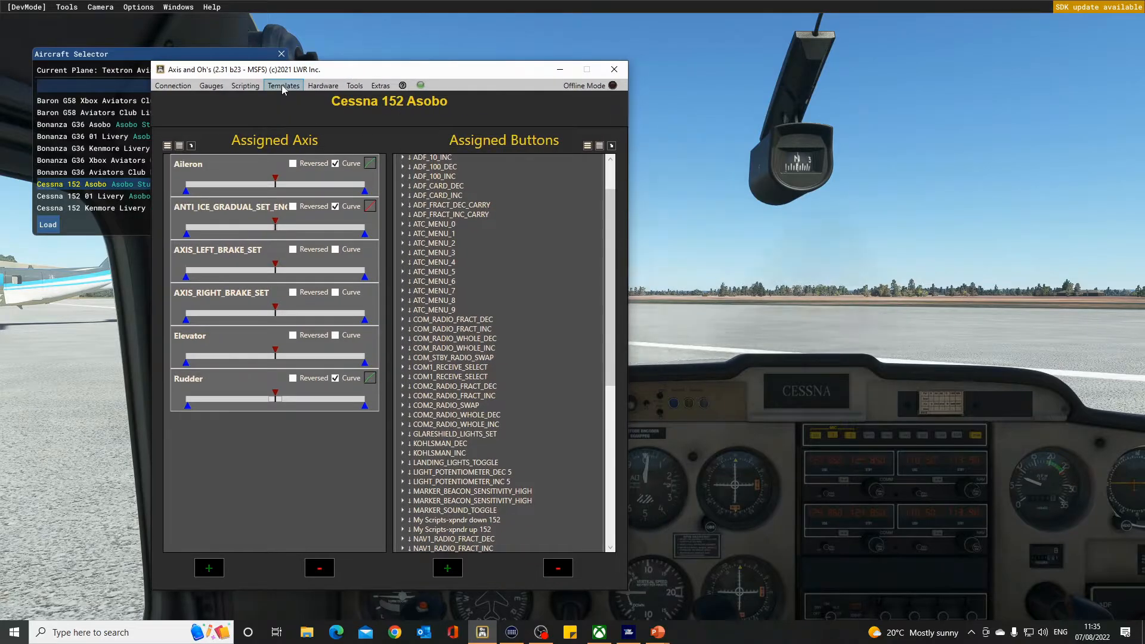
Start a selective export of the C152 aao axis no trim template, ticking Flight Yoke System, Voice and Saitek Pro Flight Rudder Pedals.
{"action": "left_click", "coordinate": [283, 87]}
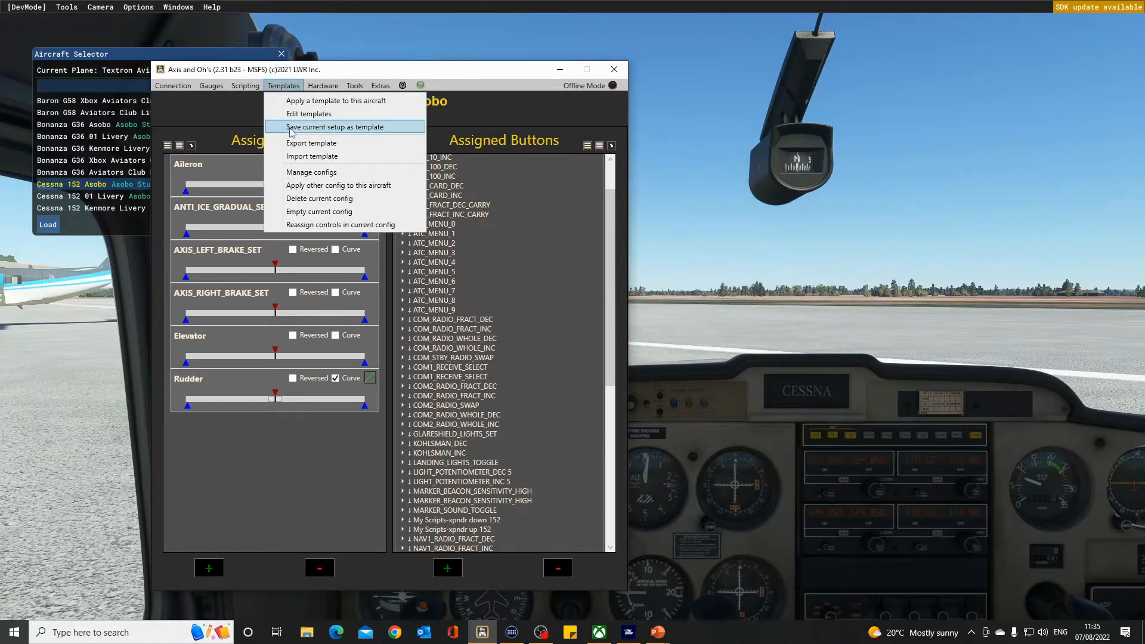
{"action": "left_click", "coordinate": [301, 145]}
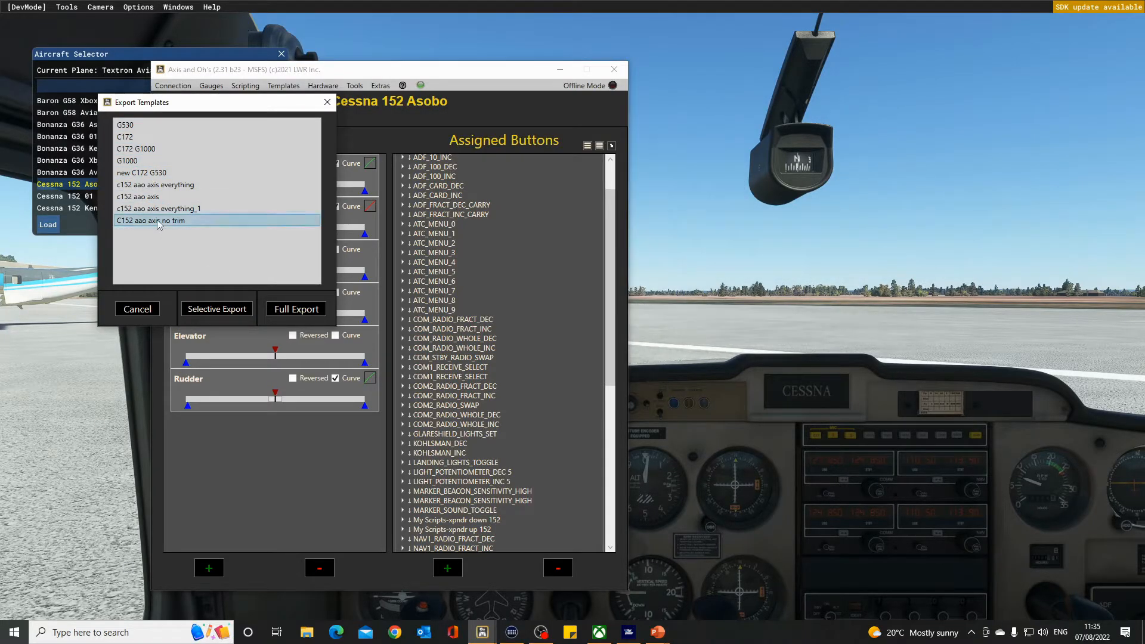
{"action": "left_click", "coordinate": [228, 315]}
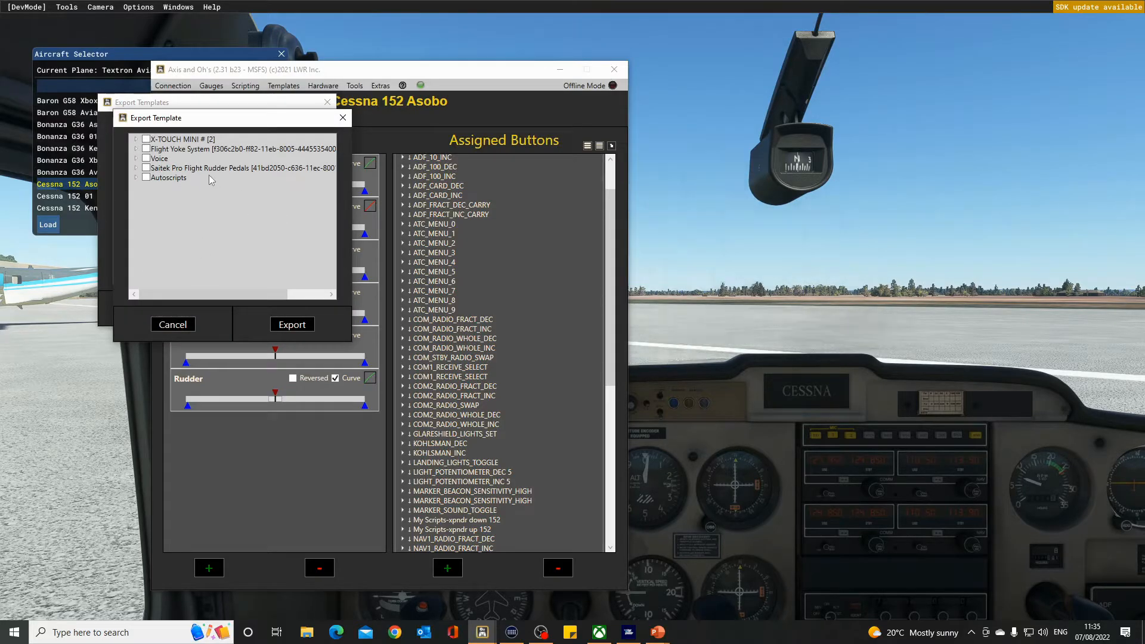
{"action": "left_click", "coordinate": [148, 149]}
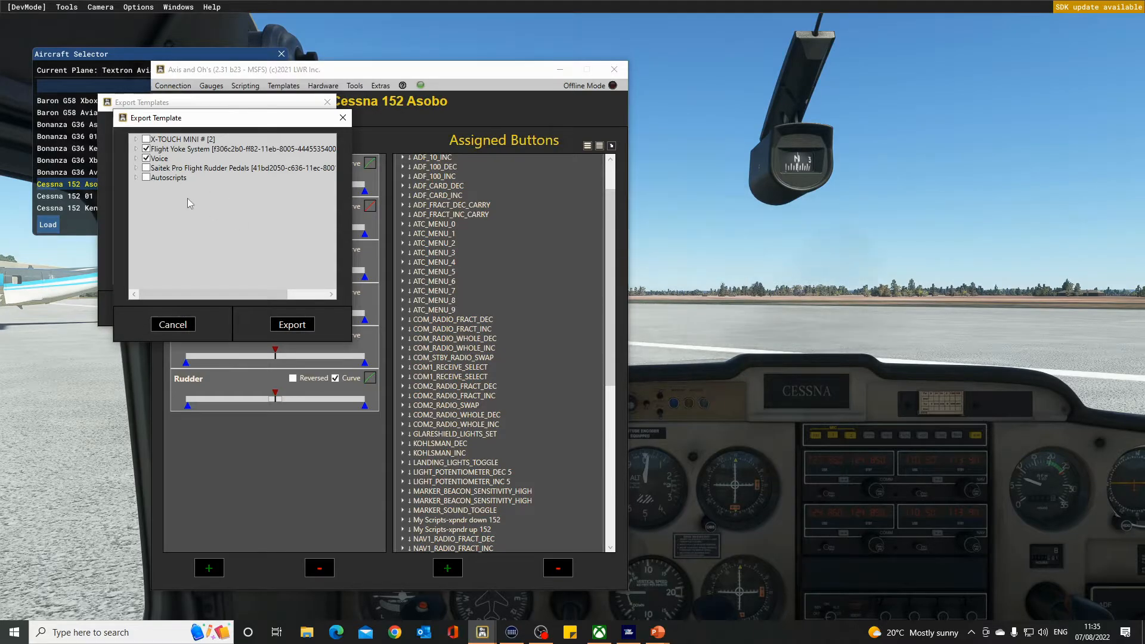
{"action": "left_click", "coordinate": [146, 168]}
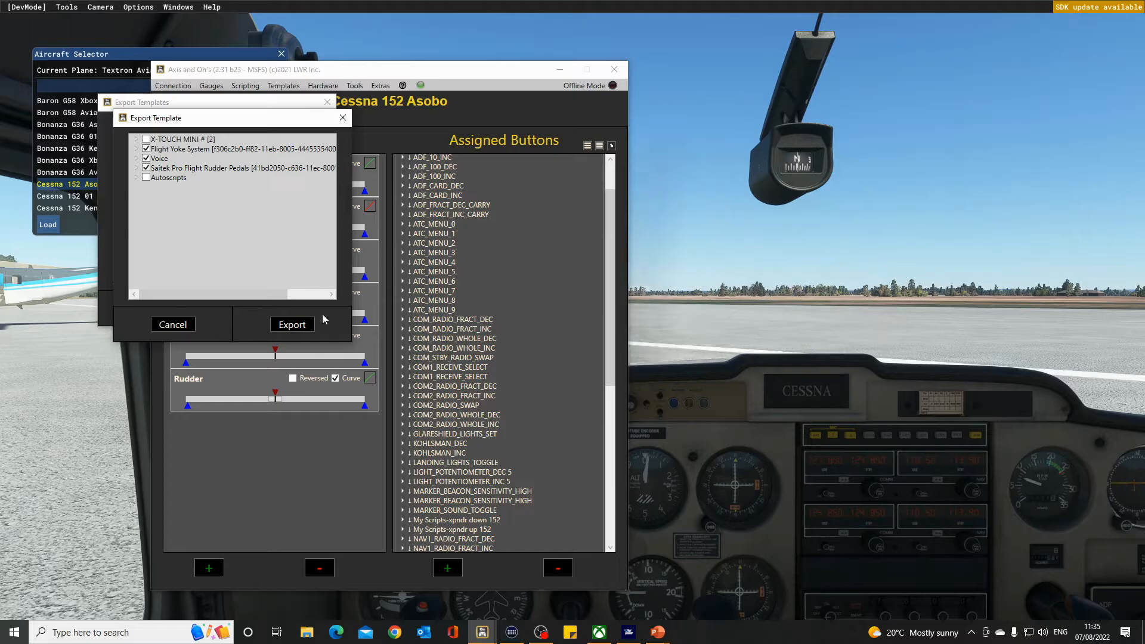
Export the template into D:\axis and ohs\template, replacing c152voice yoke rudder.tmpl, and close the export dialog.
{"action": "left_click", "coordinate": [293, 325]}
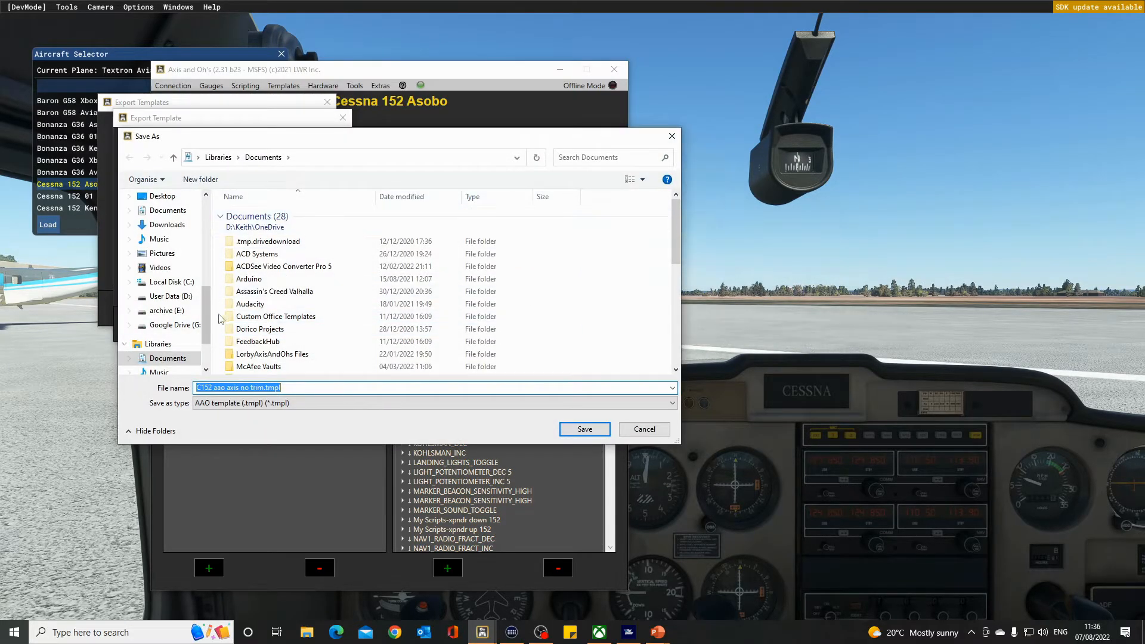
{"action": "left_click", "coordinate": [168, 295]}
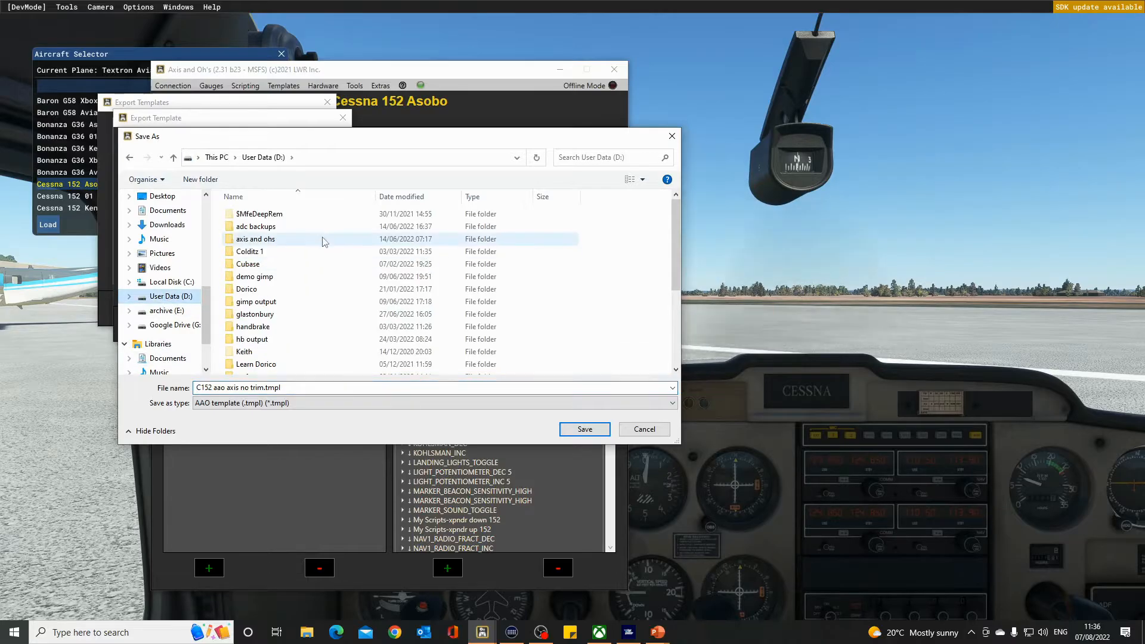
{"action": "double_click", "coordinate": [255, 239]}
{"action": "double_click", "coordinate": [256, 277]}
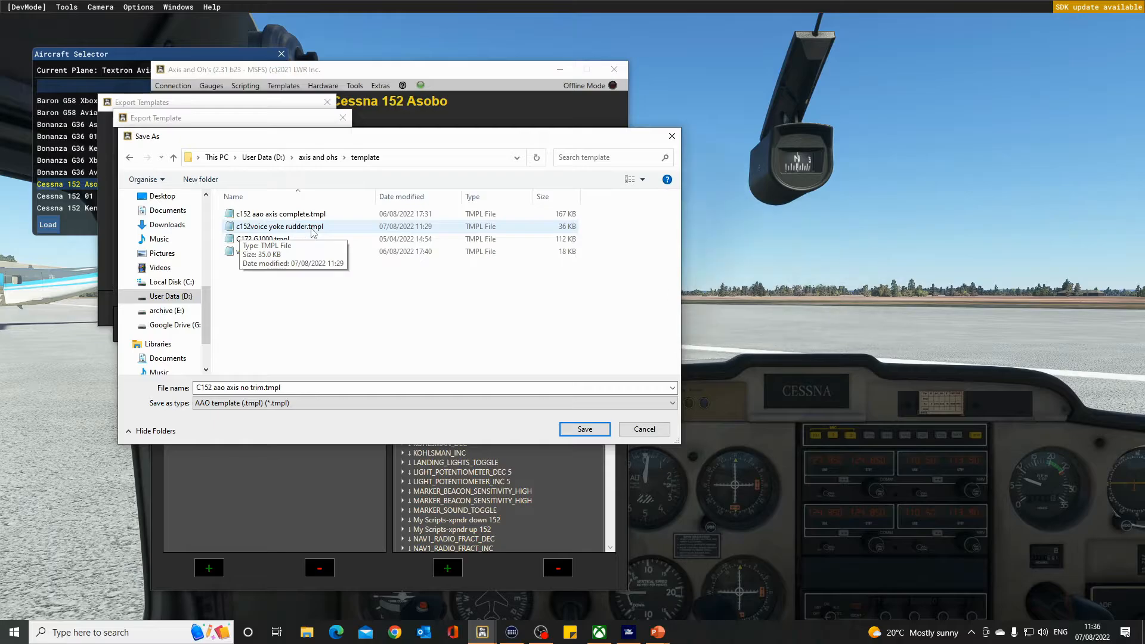
{"action": "left_click", "coordinate": [287, 232]}
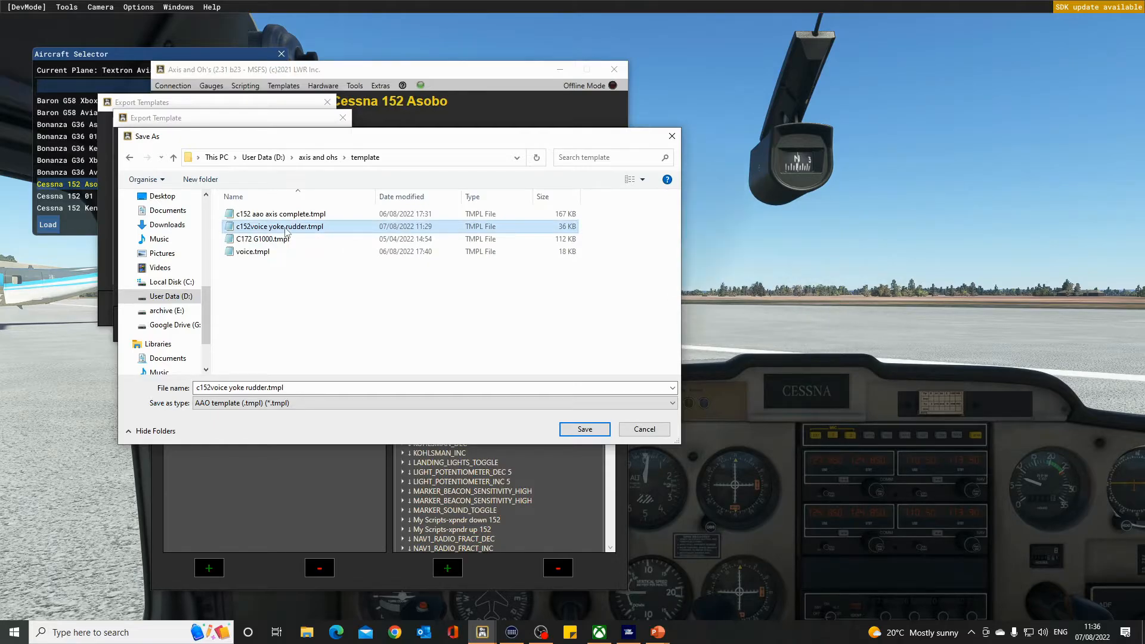
{"action": "left_click", "coordinate": [578, 430]}
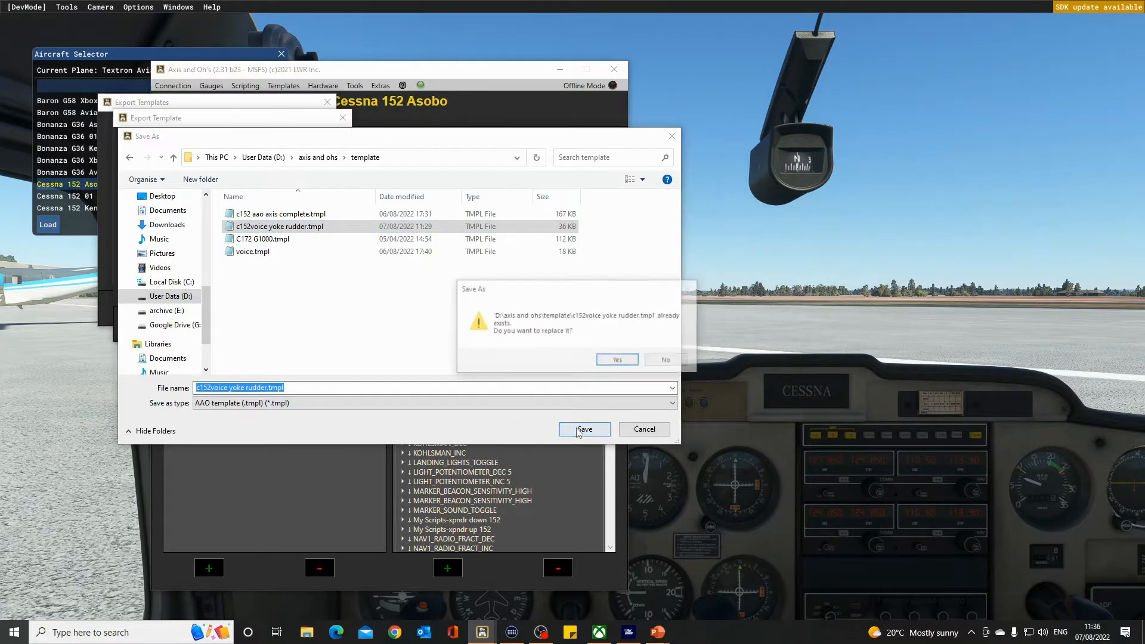
{"action": "left_click", "coordinate": [619, 361]}
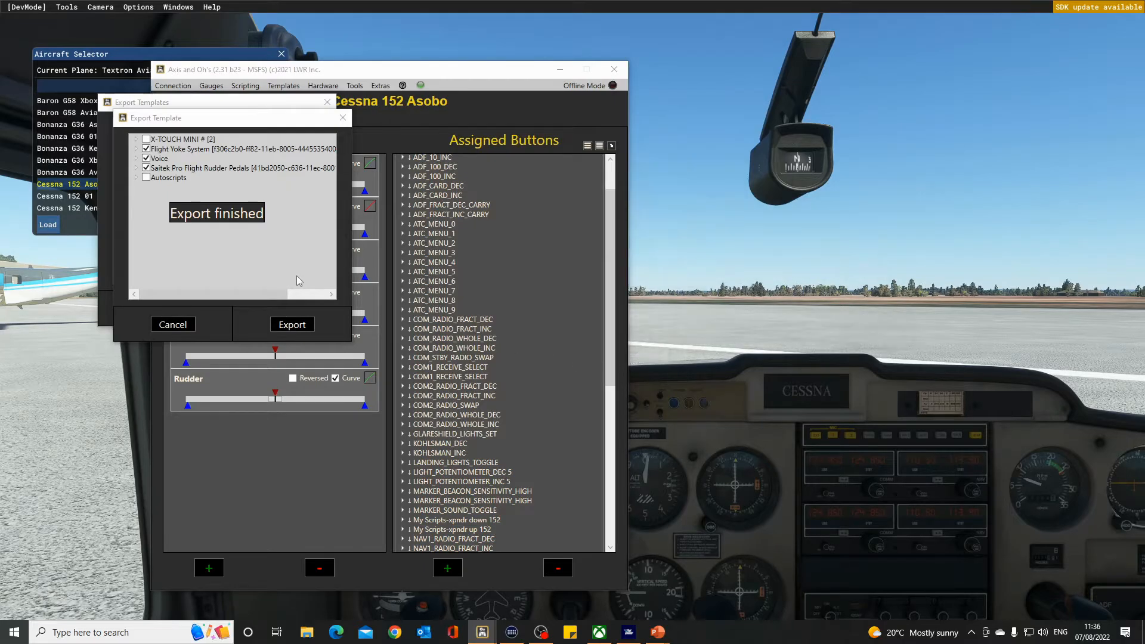
{"action": "left_click", "coordinate": [326, 102]}
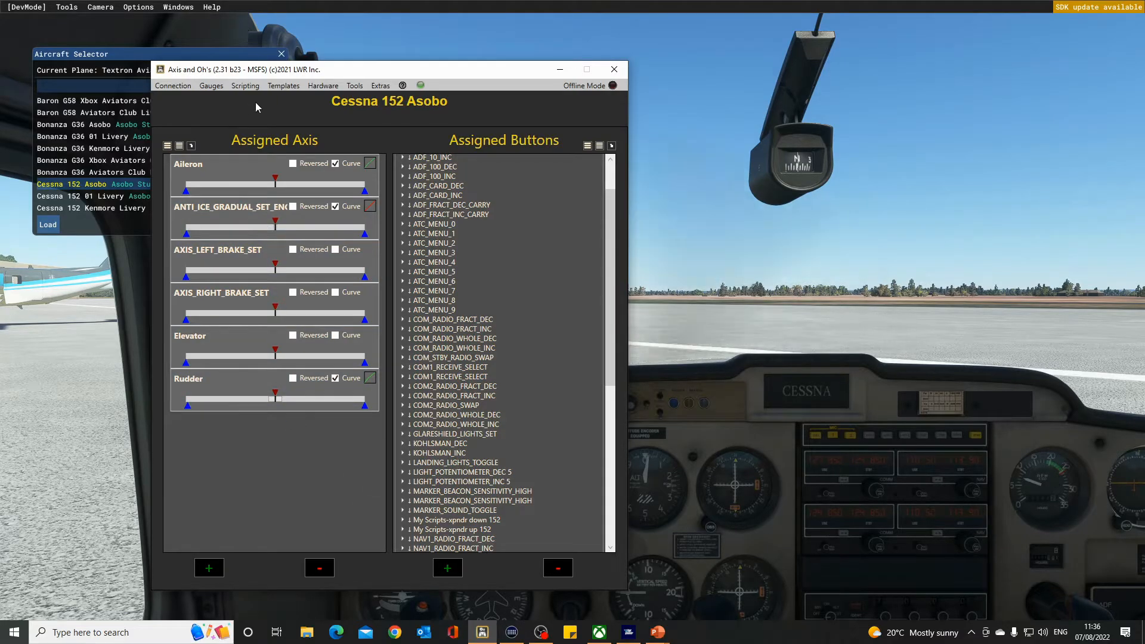
Load the Bonanza G36 Asobo from the aircraft selector.
{"action": "left_click", "coordinate": [284, 87]}
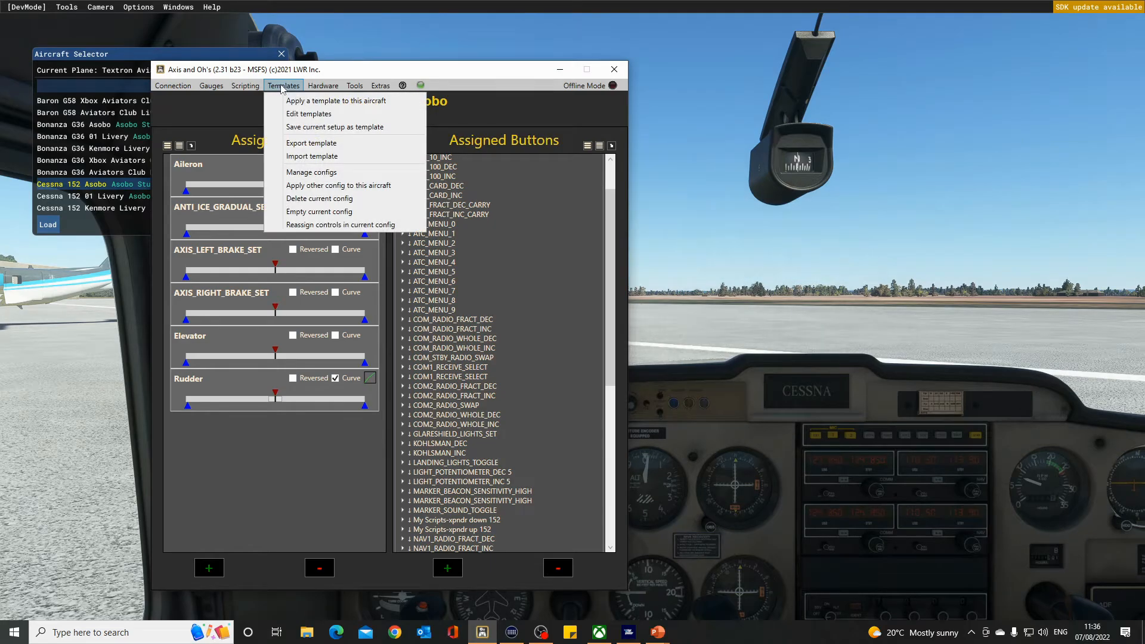
{"action": "left_click", "coordinate": [84, 286]}
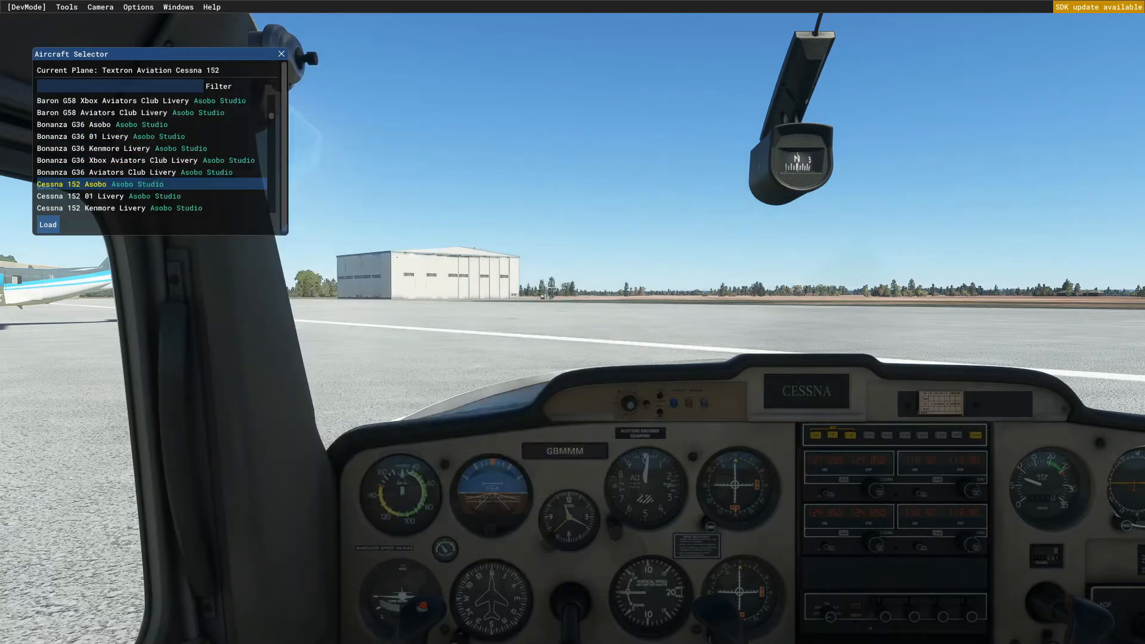
{"action": "double_click", "coordinate": [70, 130]}
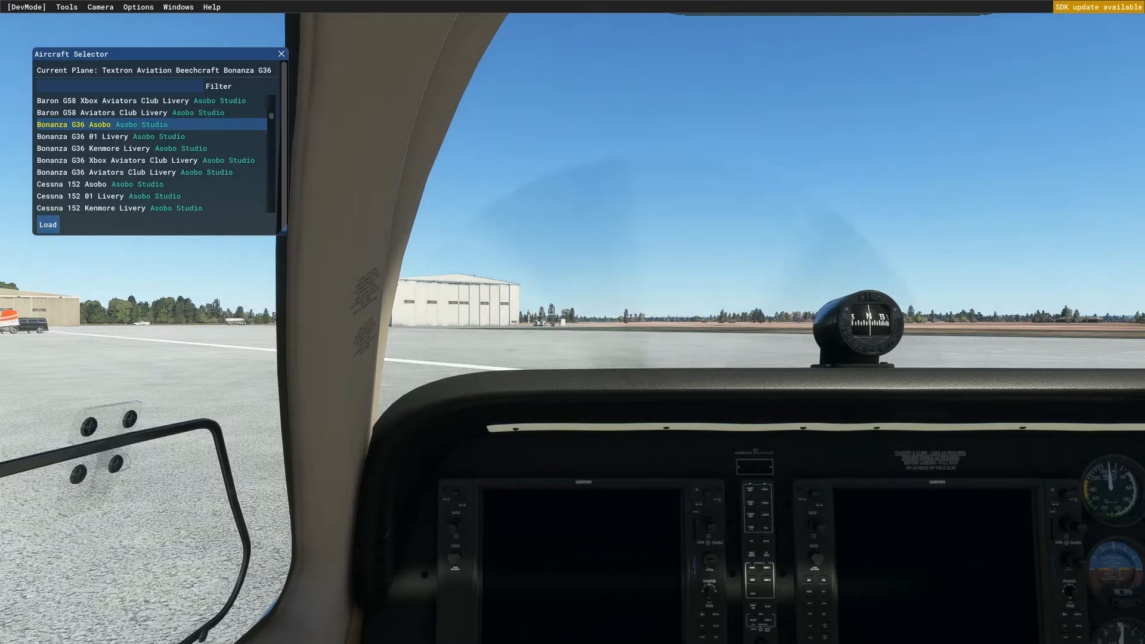
Switch to Axis and Ohs and browse the templates available to apply, closing the list without applying one.
{"action": "key", "text": "alt+Tab"}
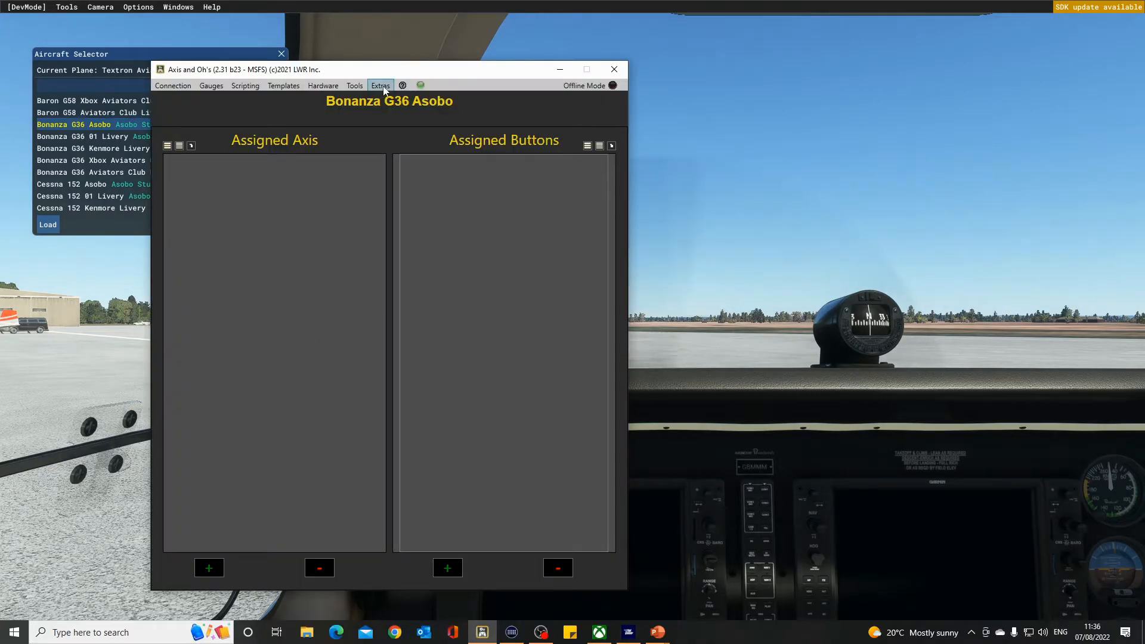
{"action": "left_click", "coordinate": [284, 85]}
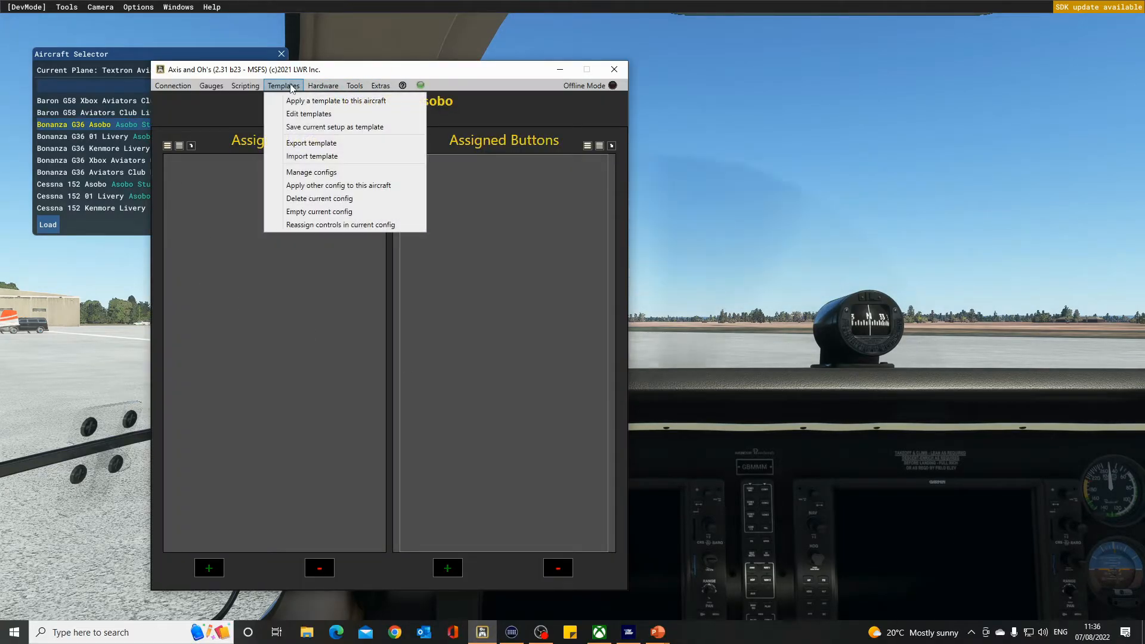
{"action": "left_click", "coordinate": [315, 101]}
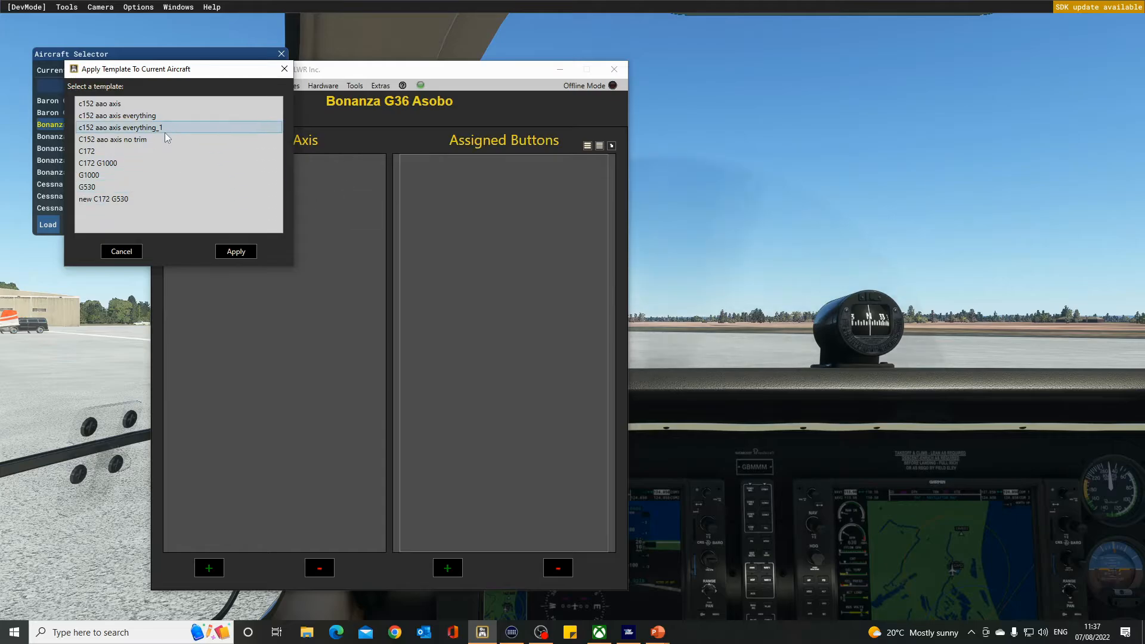
{"action": "left_click", "coordinate": [122, 252]}
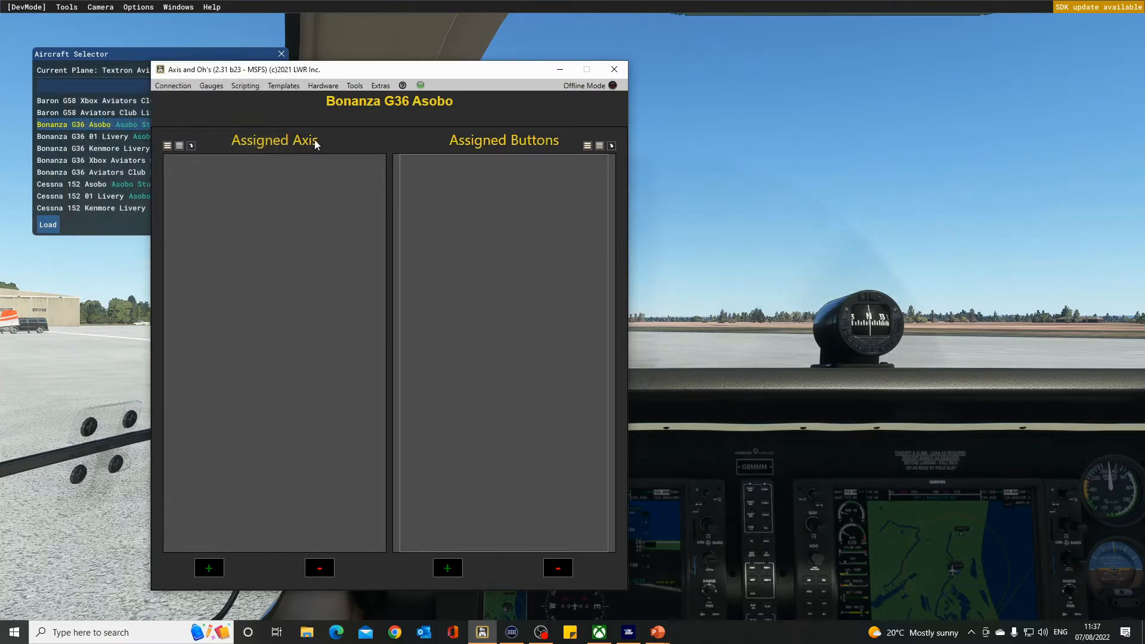
Import the template file c152voice yoke rudder.tmpl from D:\axis and ohs\template.
{"action": "left_click", "coordinate": [284, 89]}
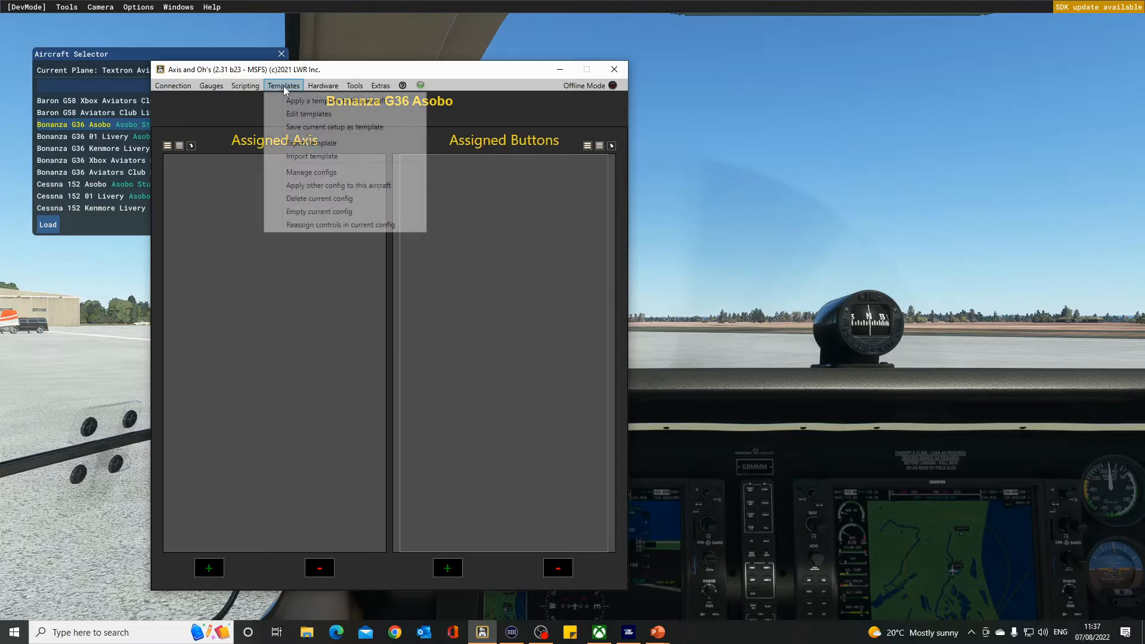
{"action": "left_click", "coordinate": [301, 159]}
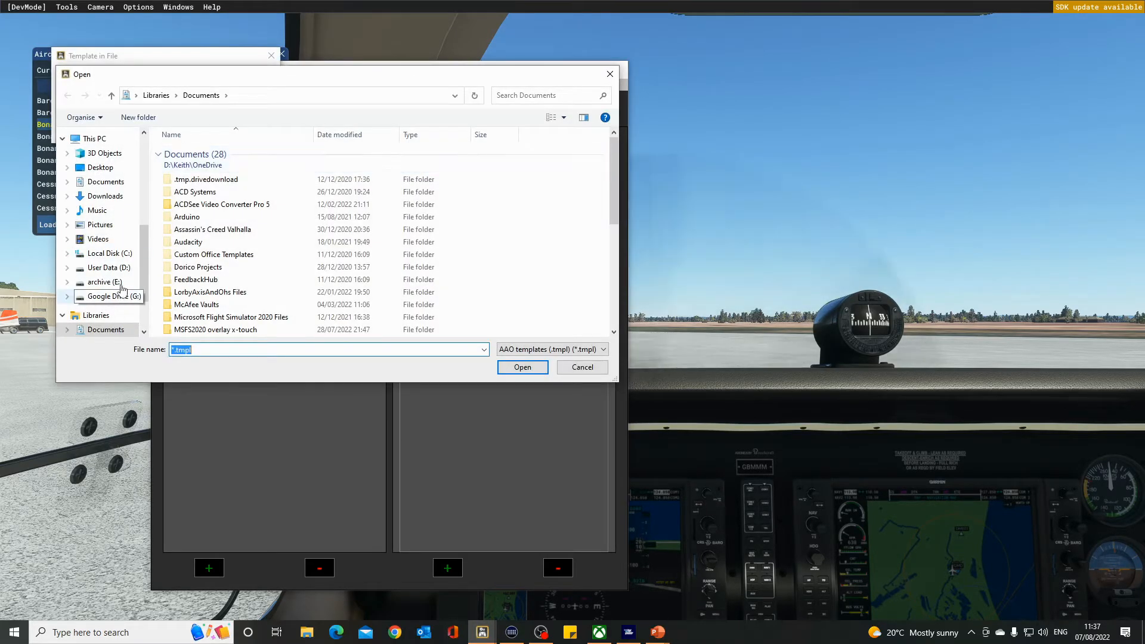
{"action": "left_click", "coordinate": [105, 268]}
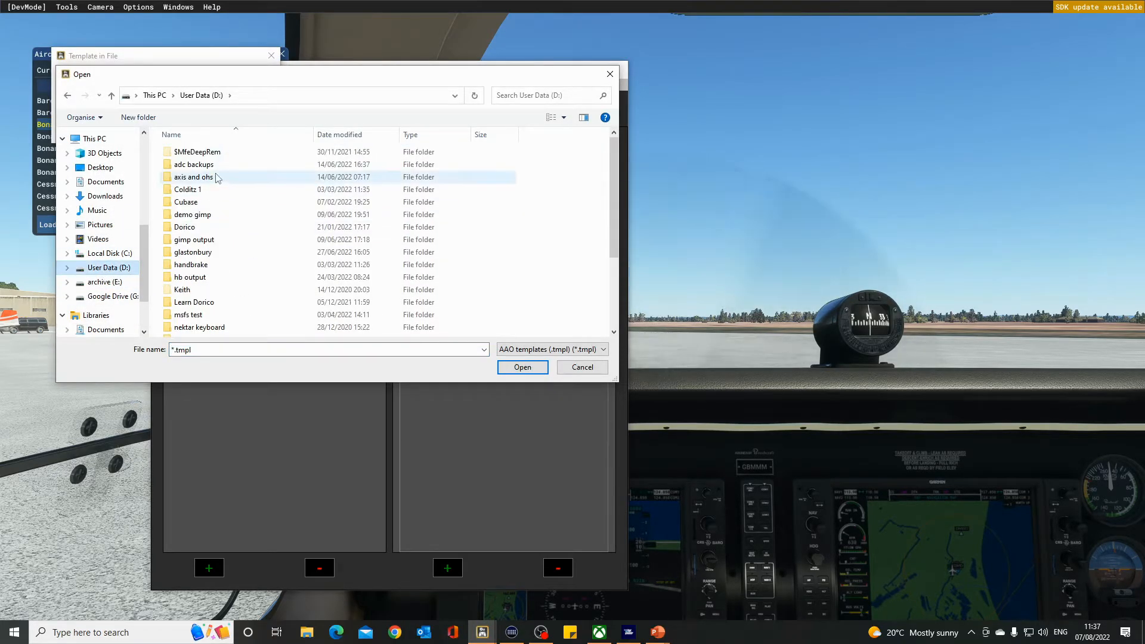
{"action": "double_click", "coordinate": [194, 177]}
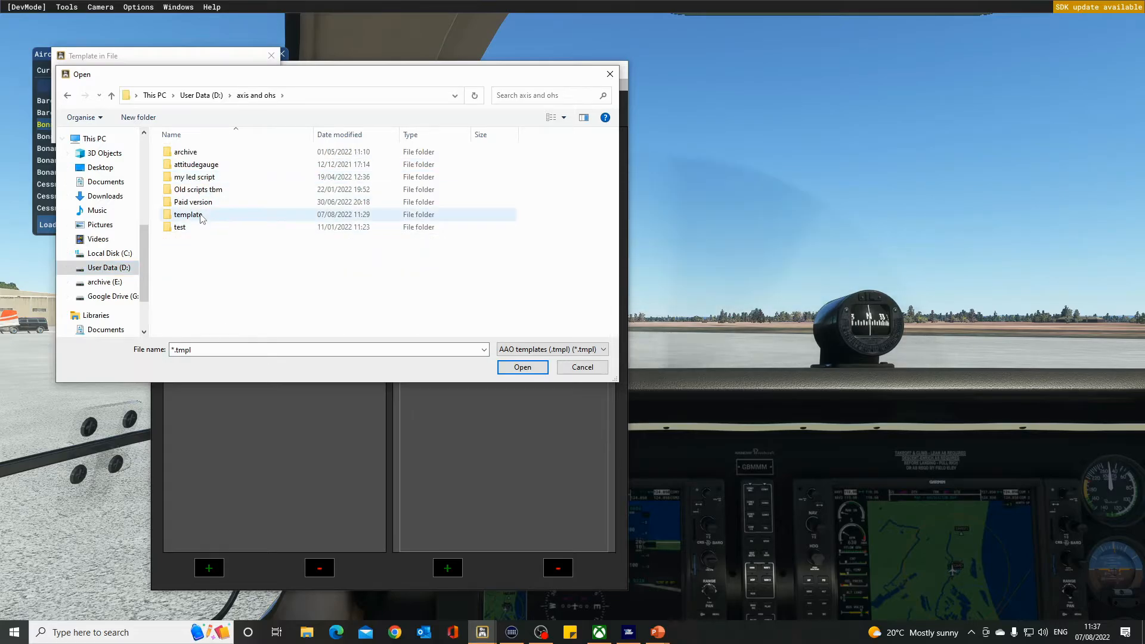
{"action": "double_click", "coordinate": [189, 215]}
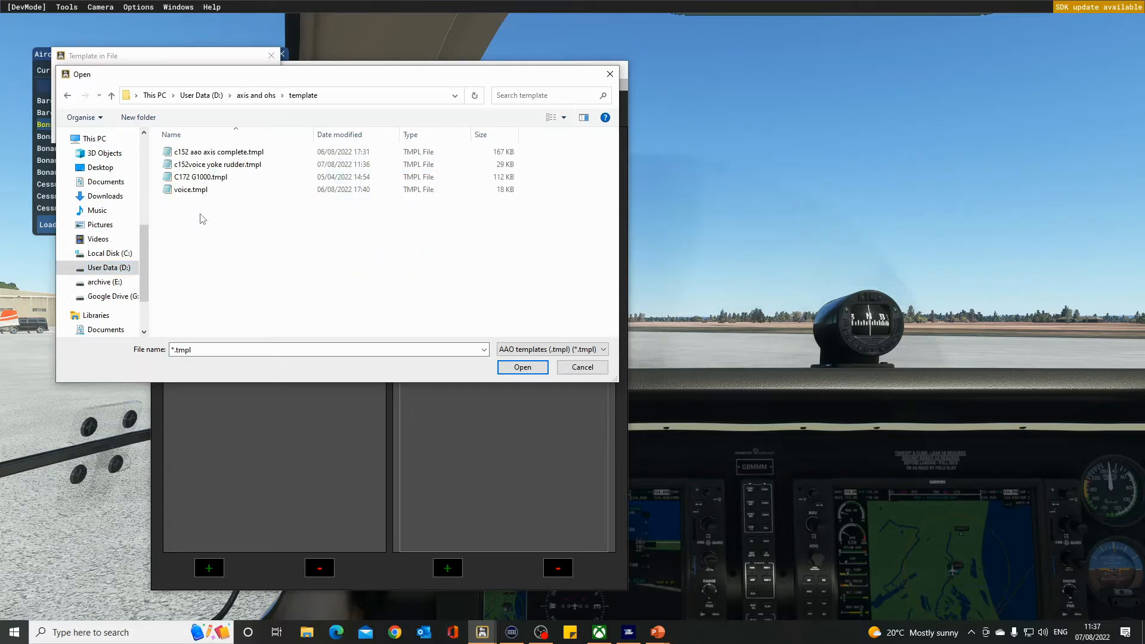
{"action": "double_click", "coordinate": [238, 165]}
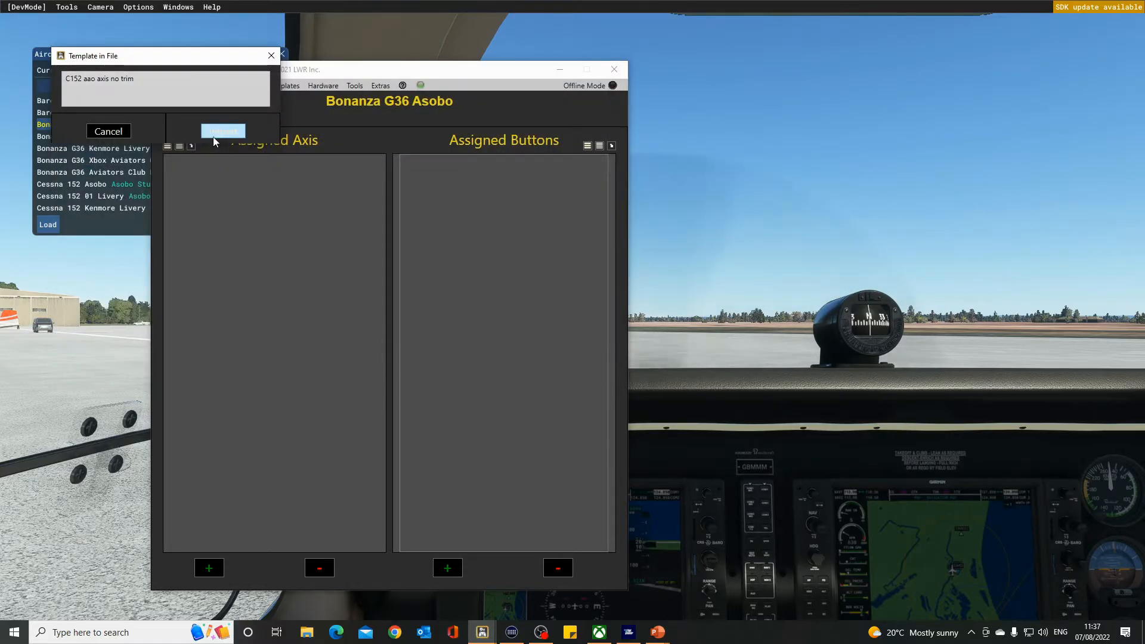
{"action": "left_click", "coordinate": [215, 136]}
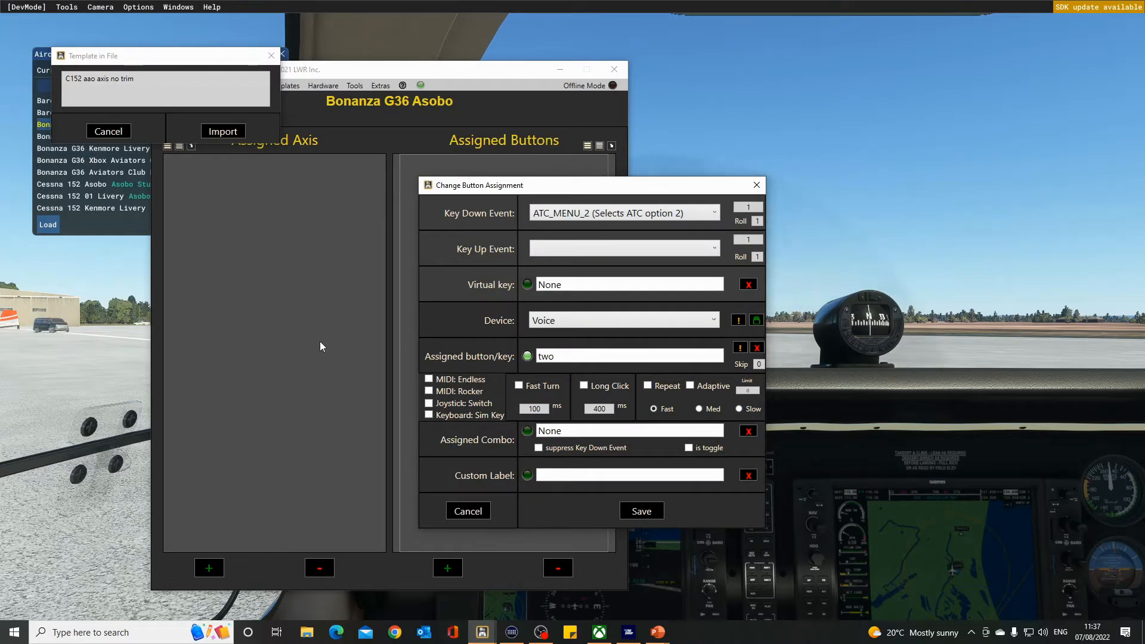
Save each imported voice button assignment in turn as its assignment dialog comes up.
{"action": "left_click", "coordinate": [641, 511]}
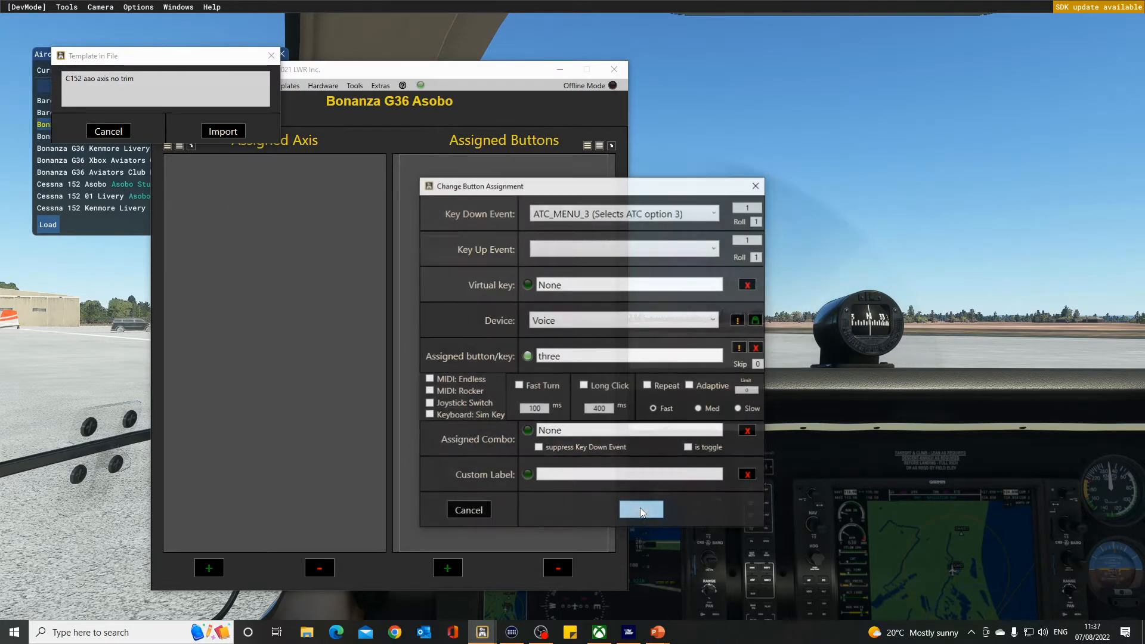
{"action": "left_click", "coordinate": [642, 510]}
{"action": "left_click", "coordinate": [643, 510]}
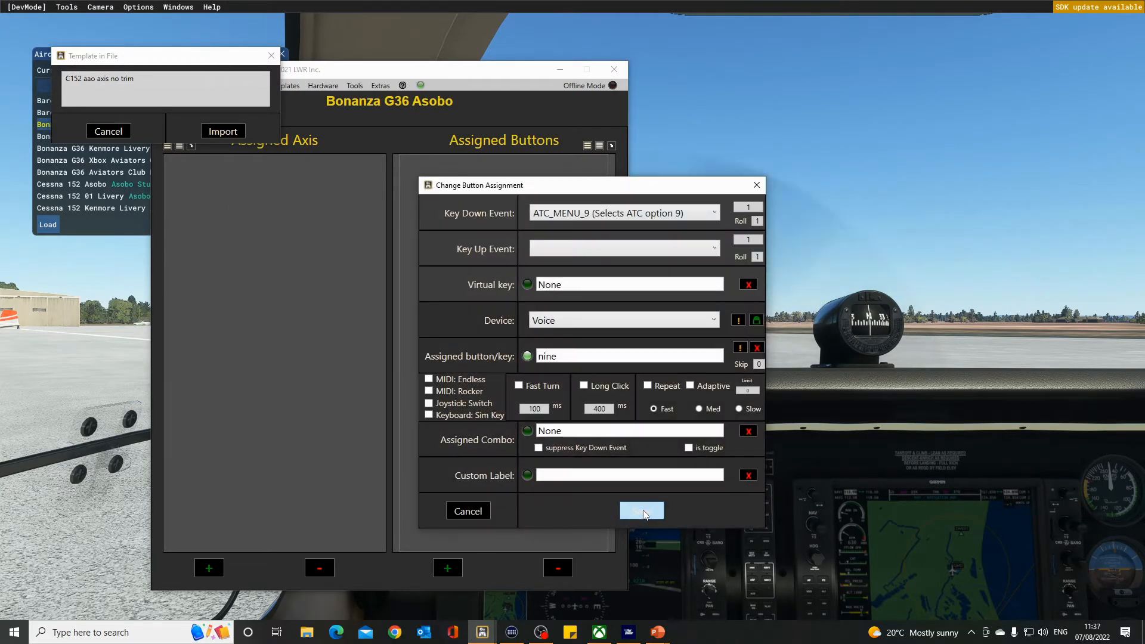
{"action": "left_click", "coordinate": [643, 511]}
{"action": "left_click", "coordinate": [643, 511]}
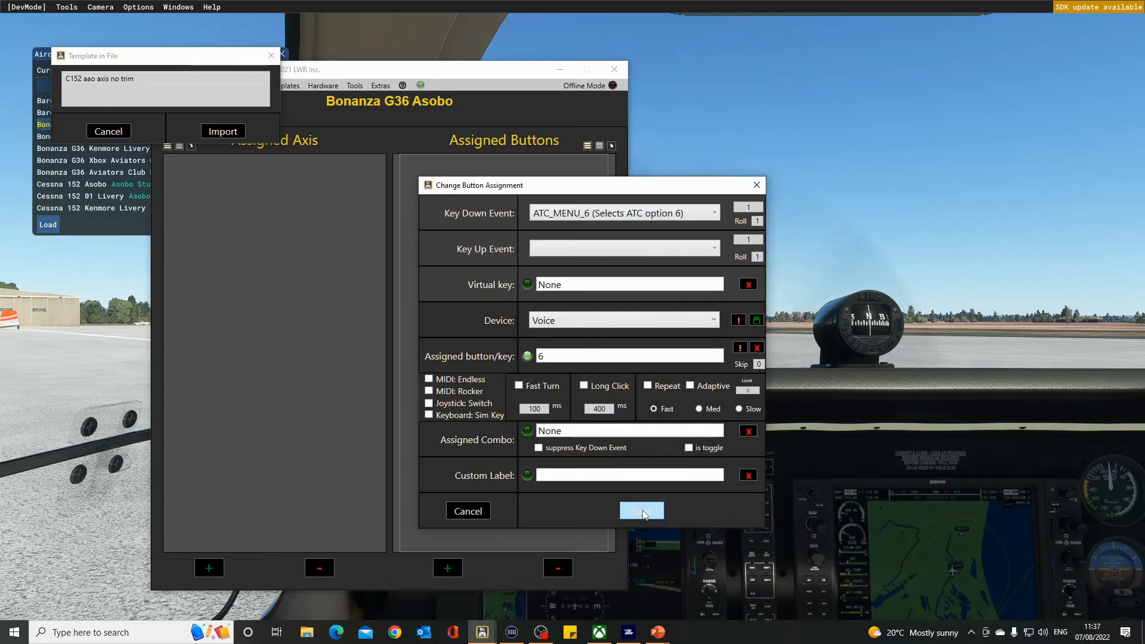
{"action": "left_click", "coordinate": [643, 511]}
{"action": "left_click", "coordinate": [642, 512]}
{"action": "left_click", "coordinate": [642, 512]}
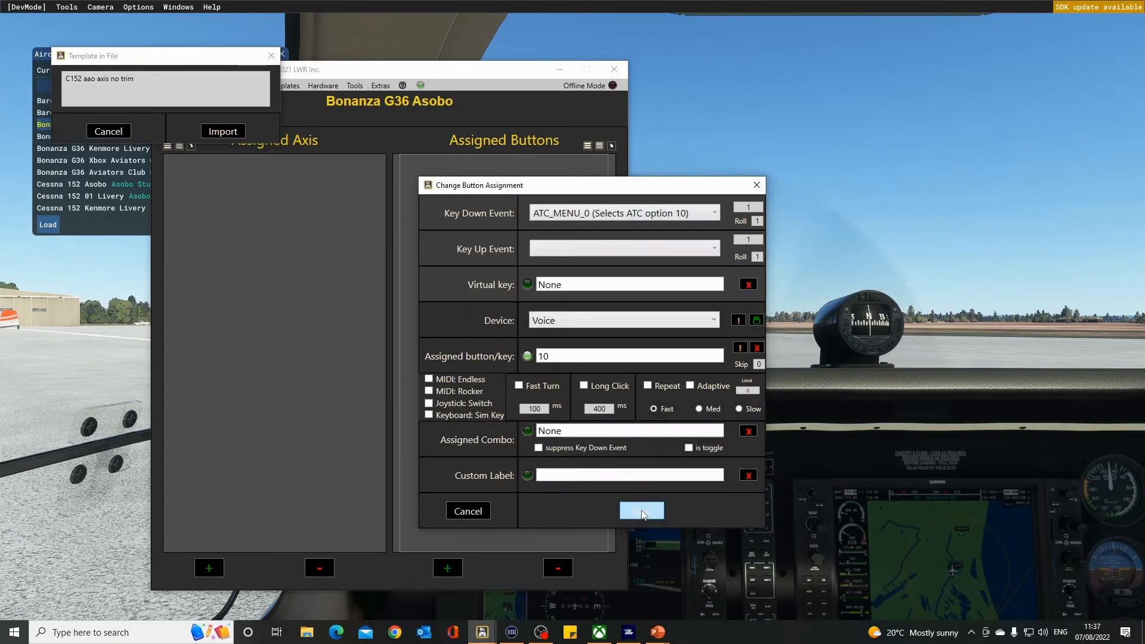
{"action": "left_click", "coordinate": [643, 512]}
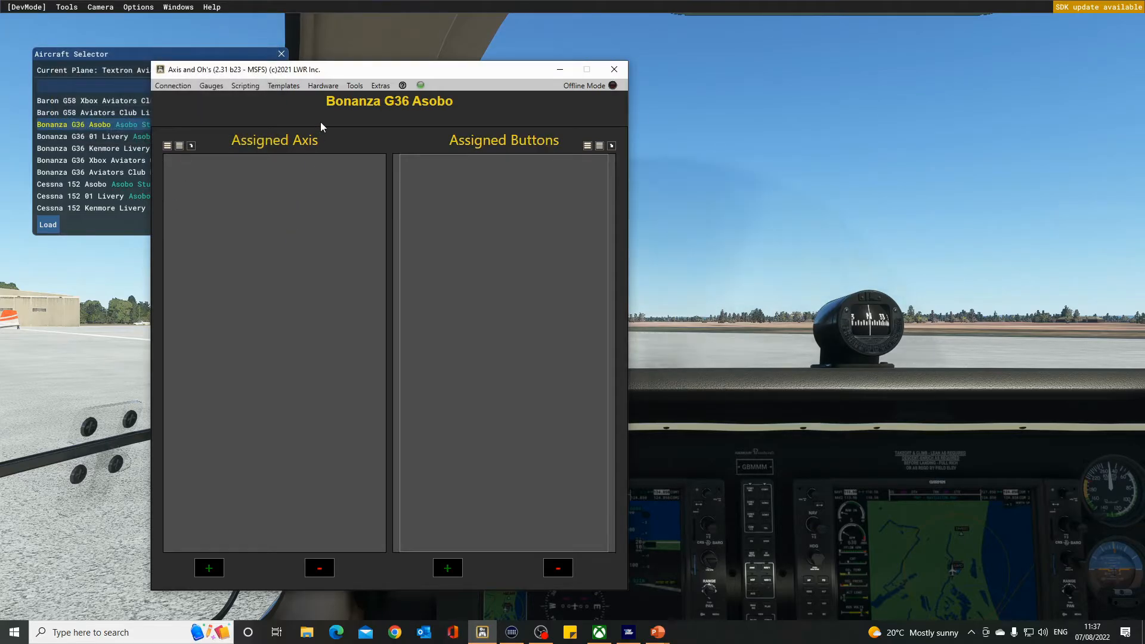
Apply the C152 aao axis no trim_1 template to the Bonanza G36.
{"action": "left_click", "coordinate": [284, 87]}
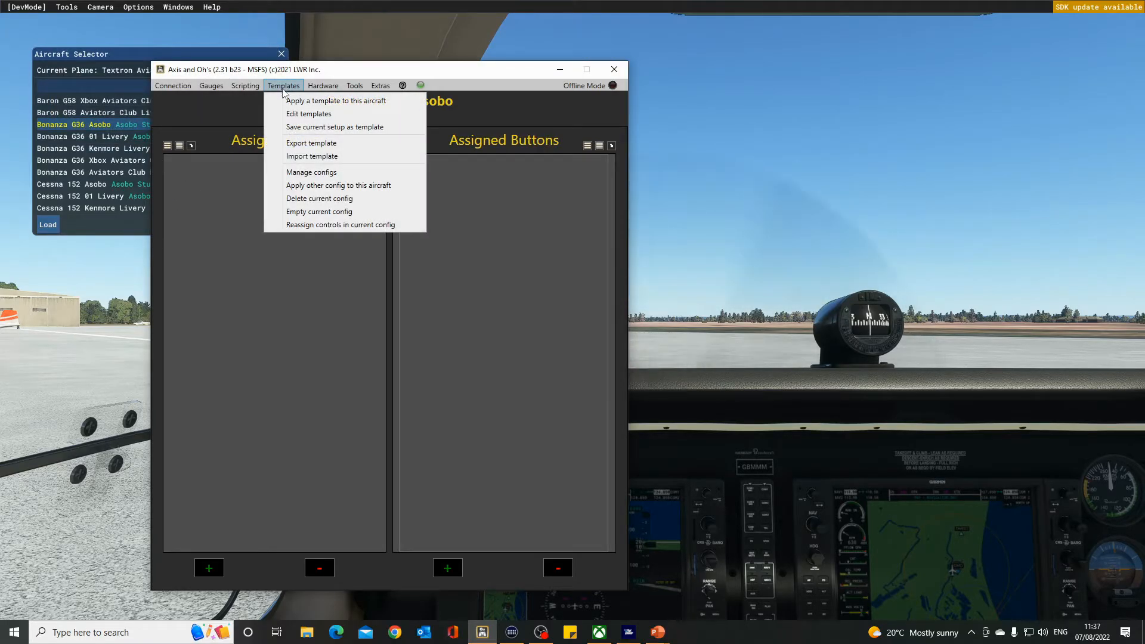
{"action": "left_click", "coordinate": [305, 100]}
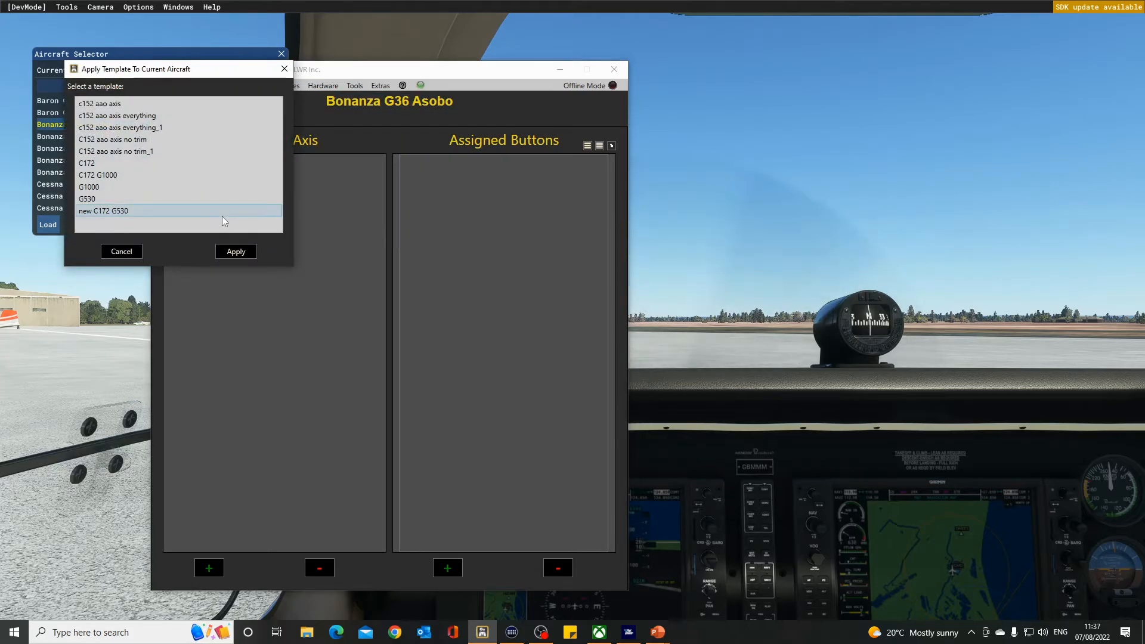
{"action": "left_click", "coordinate": [149, 150]}
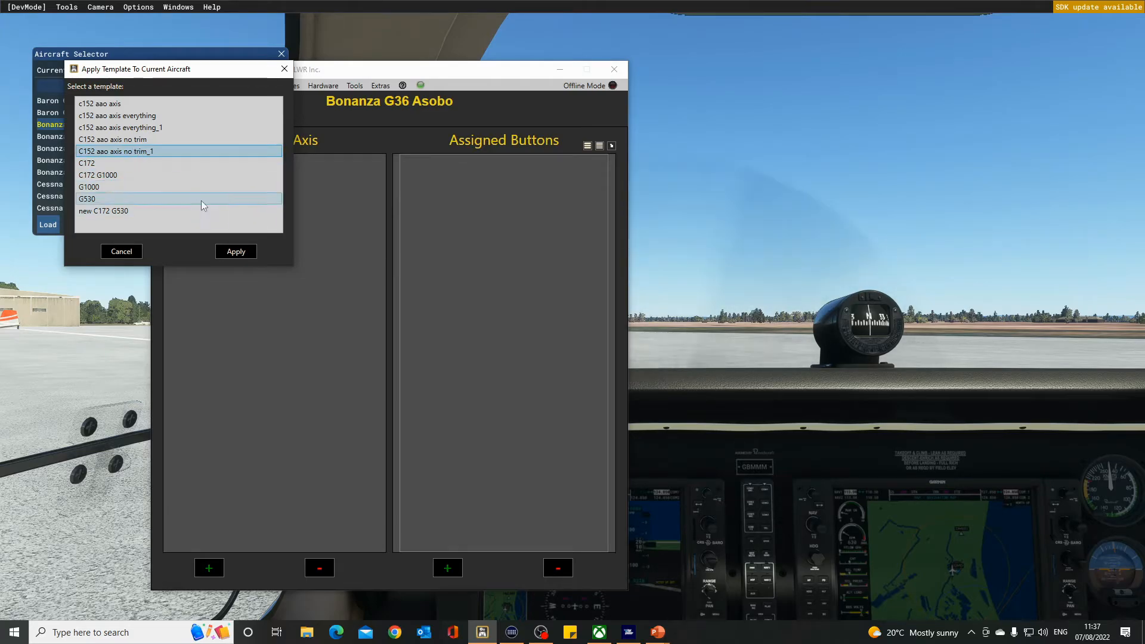
{"action": "left_click", "coordinate": [236, 251]}
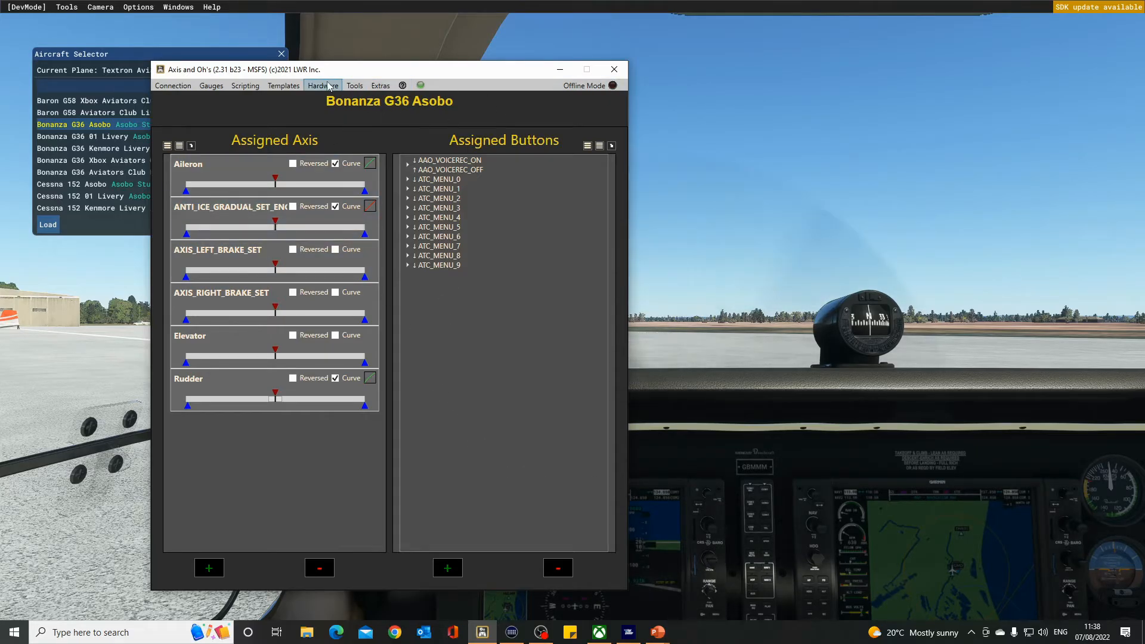
Try to rename the C152 aao axis no trim_1 template to C152 aao axis voice yoke rudder, then close the editor.
{"action": "left_click", "coordinate": [291, 87]}
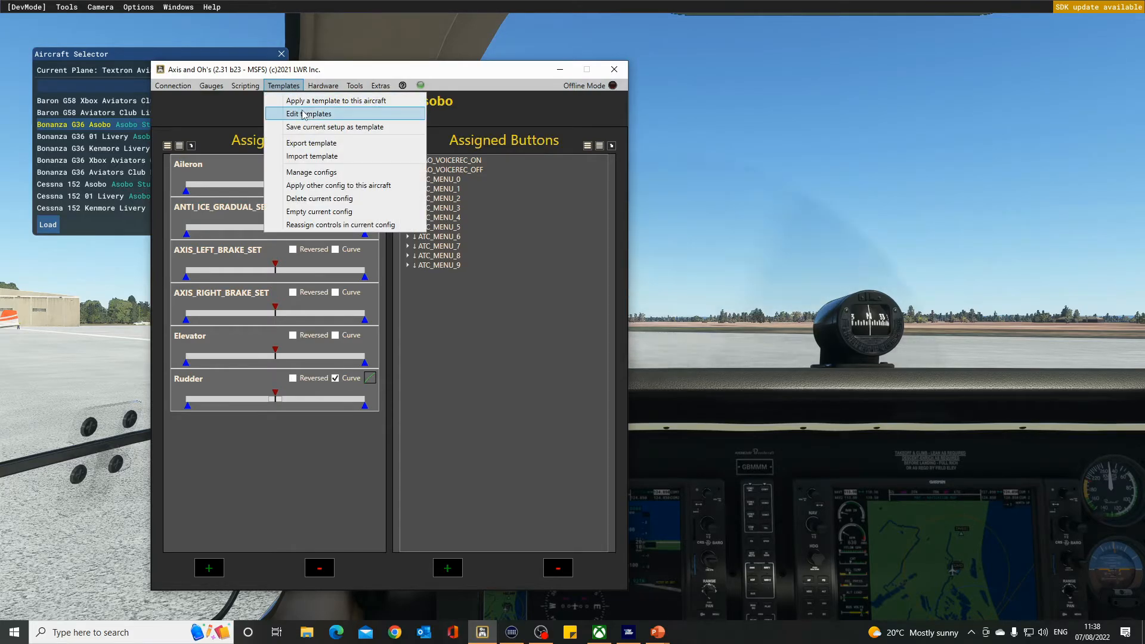
{"action": "left_click", "coordinate": [304, 114]}
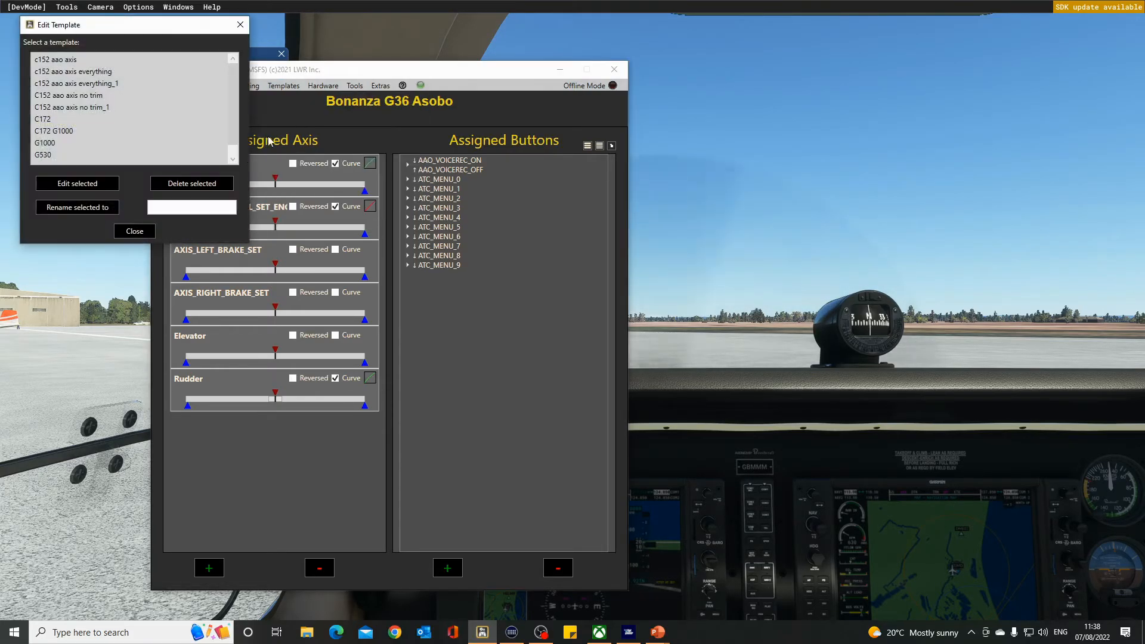
{"action": "left_click", "coordinate": [88, 108]}
{"action": "left_click", "coordinate": [94, 214]}
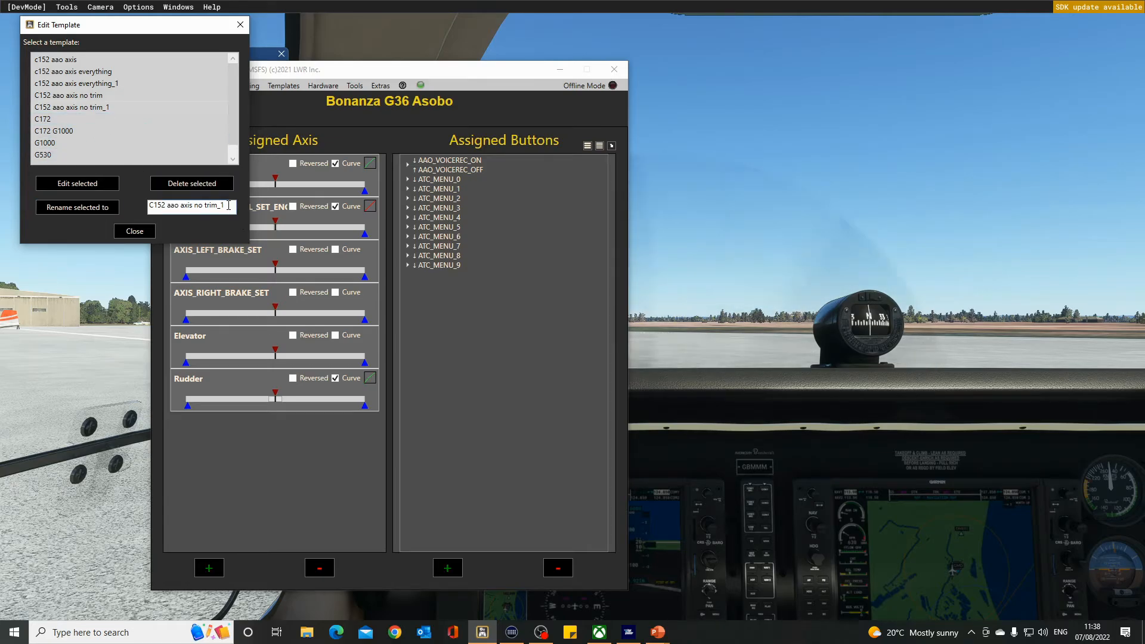
{"action": "left_click_drag", "start_coordinate": [210, 206], "coordinate": [193, 206]}
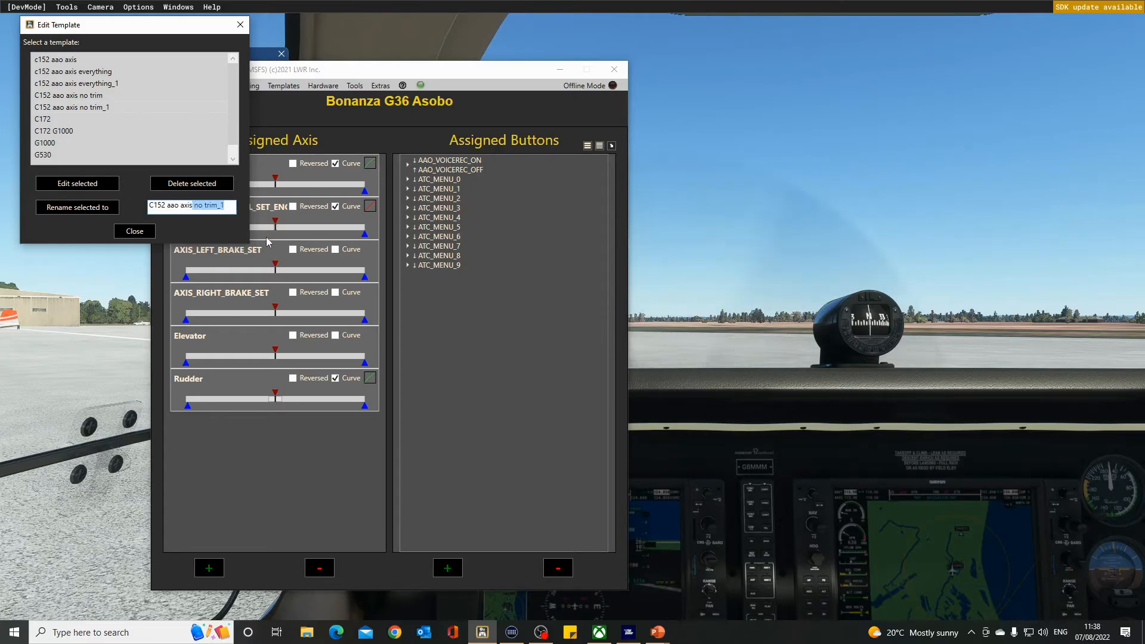
{"action": "type", "text": "v"}
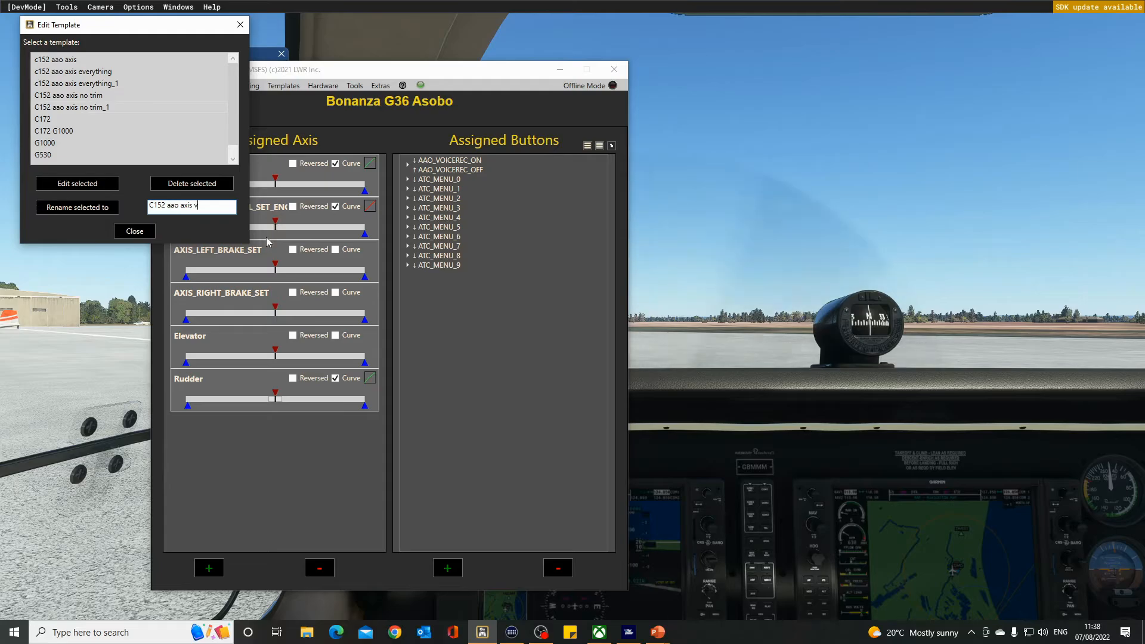
{"action": "type", "text": "oice y"}
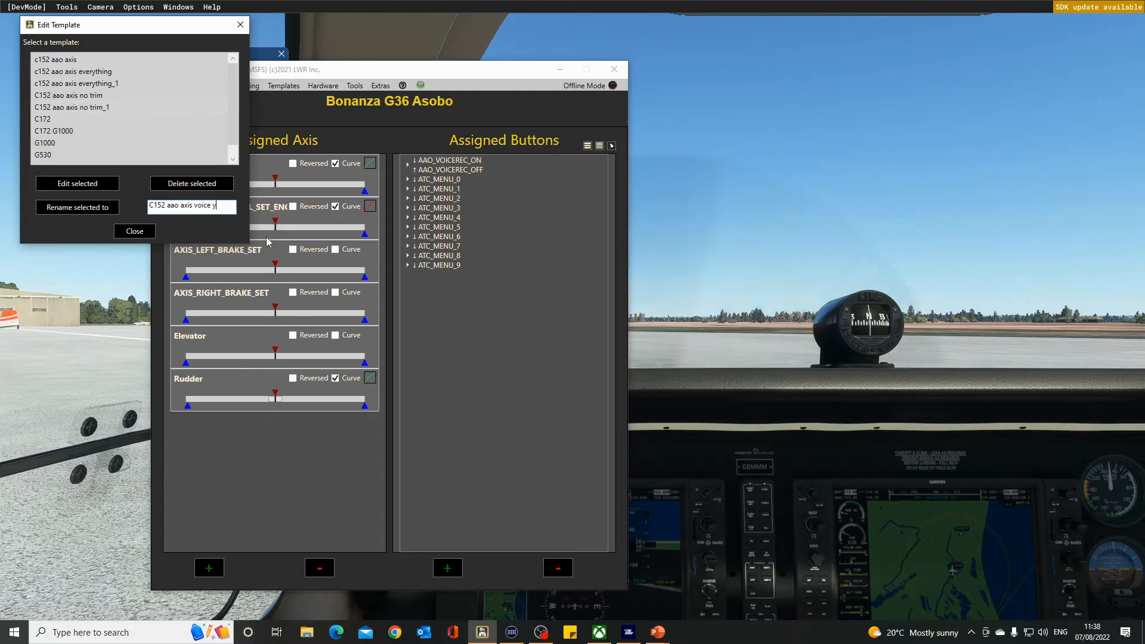
{"action": "type", "text": "oke r"}
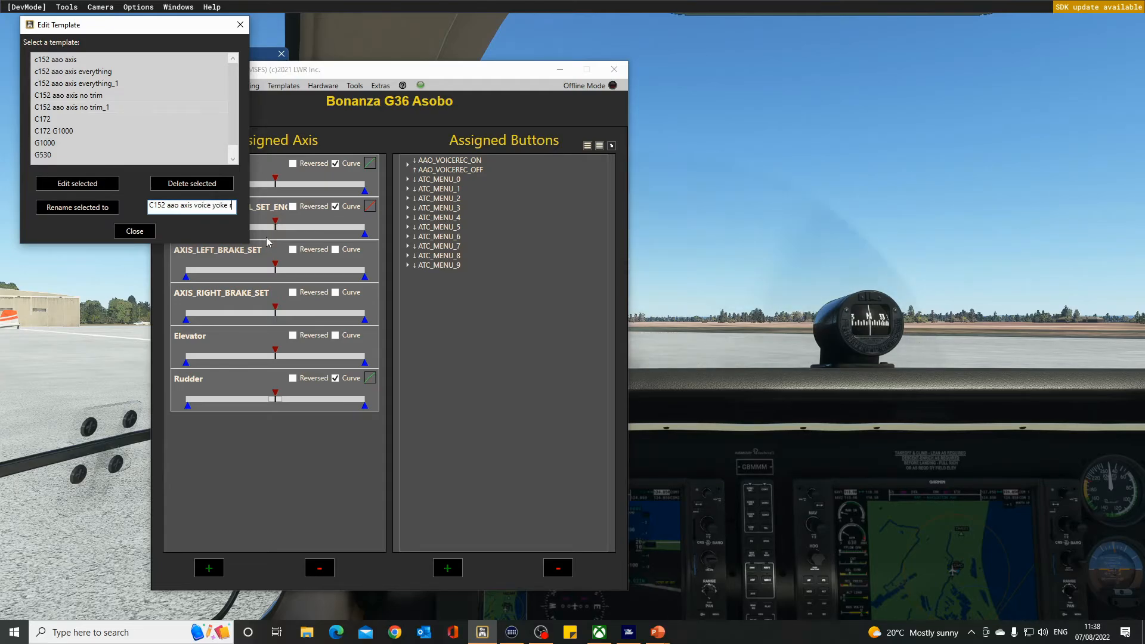
{"action": "type", "text": "udder"}
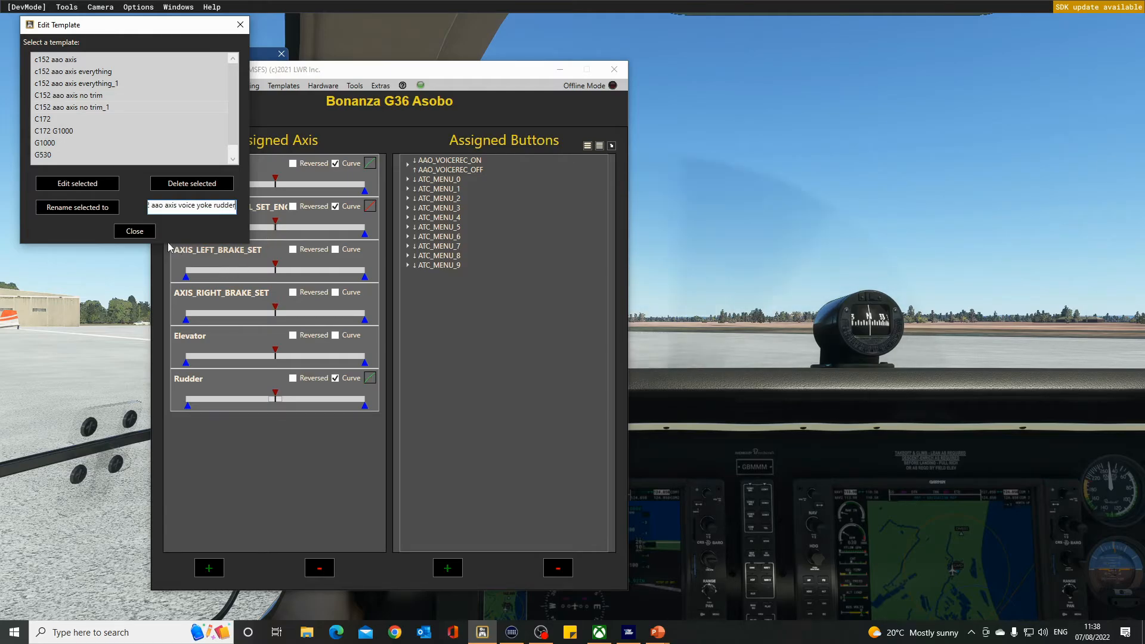
{"action": "left_click", "coordinate": [139, 236]}
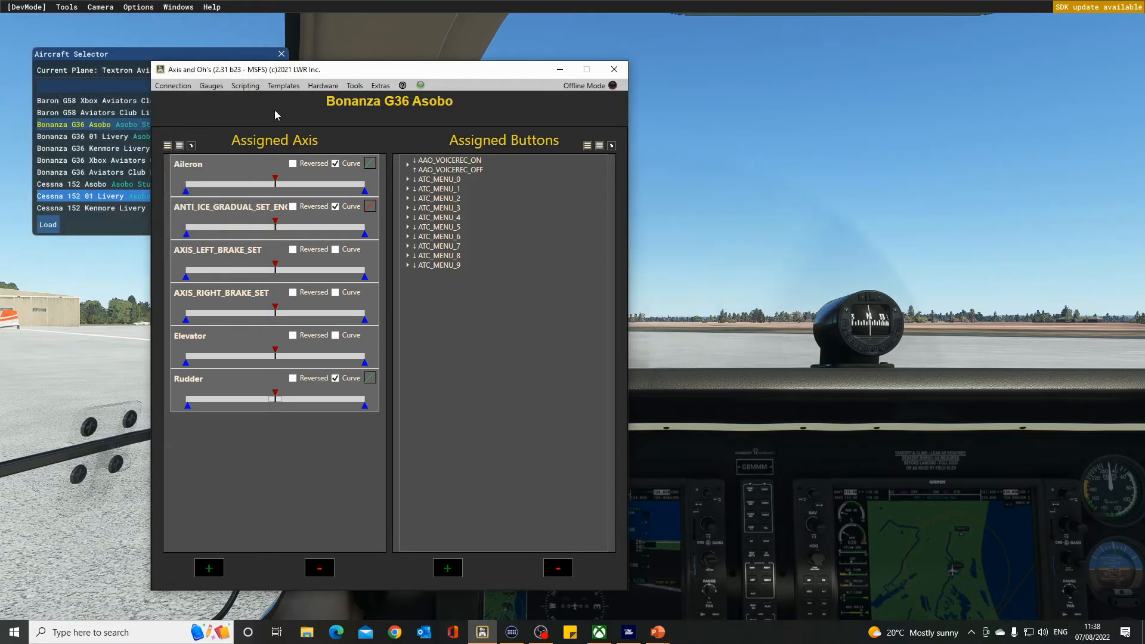
{"action": "left_click", "coordinate": [284, 87]}
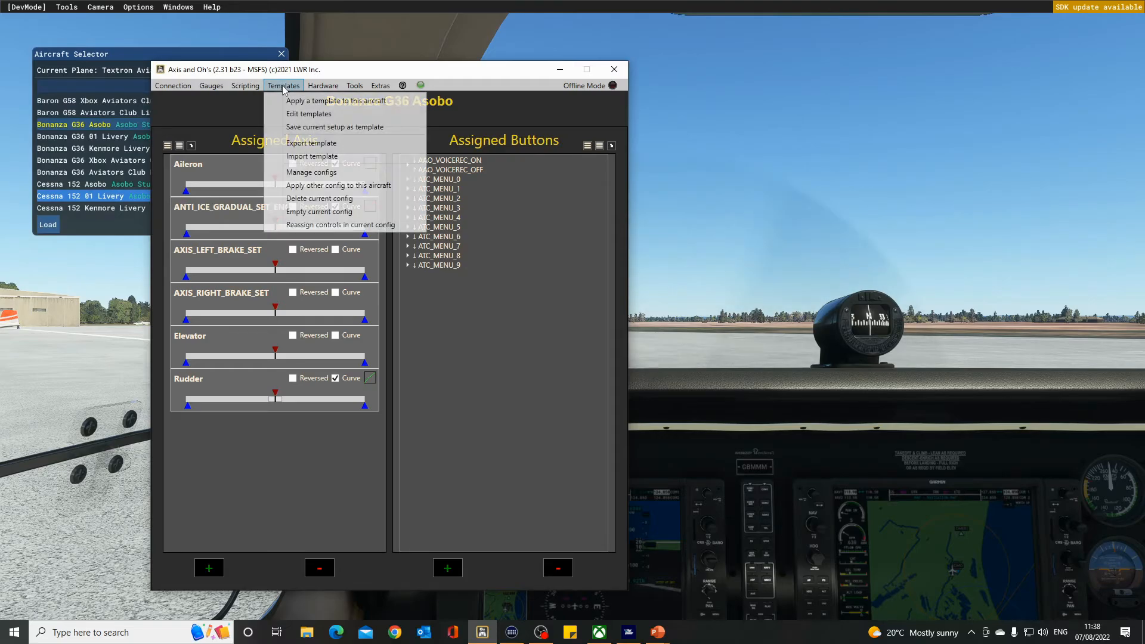
{"action": "left_click", "coordinate": [320, 102]}
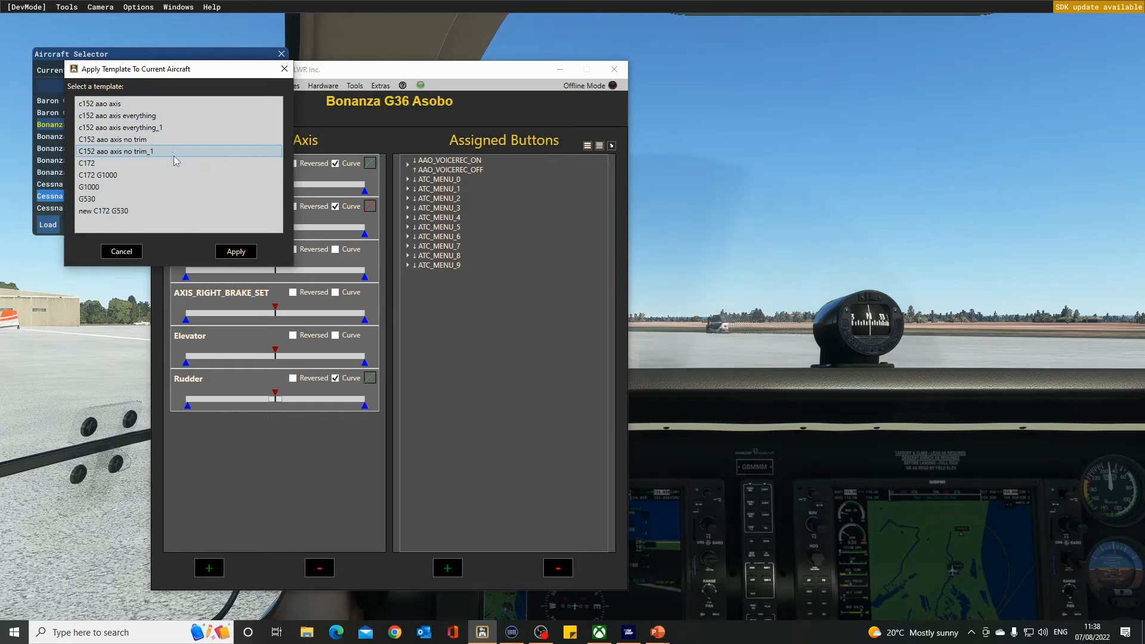
{"action": "left_click", "coordinate": [121, 251]}
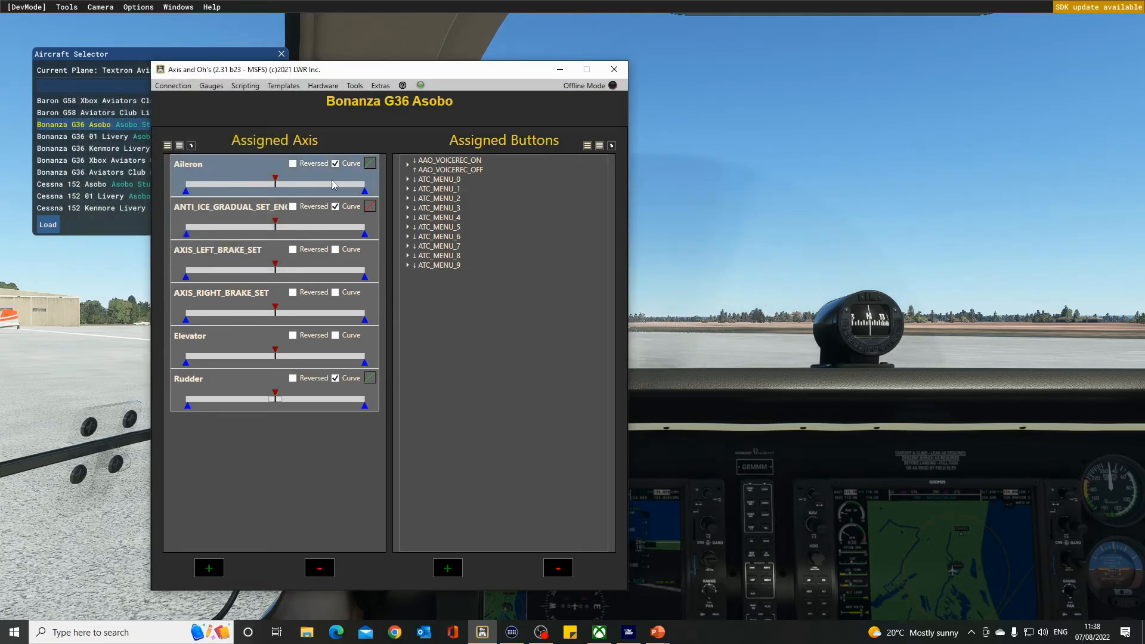
Open the C152 aao axis no trim_1 template in the template editor to review its axes and buttons, then close it.
{"action": "left_click", "coordinate": [283, 85]}
{"action": "left_click", "coordinate": [301, 114]}
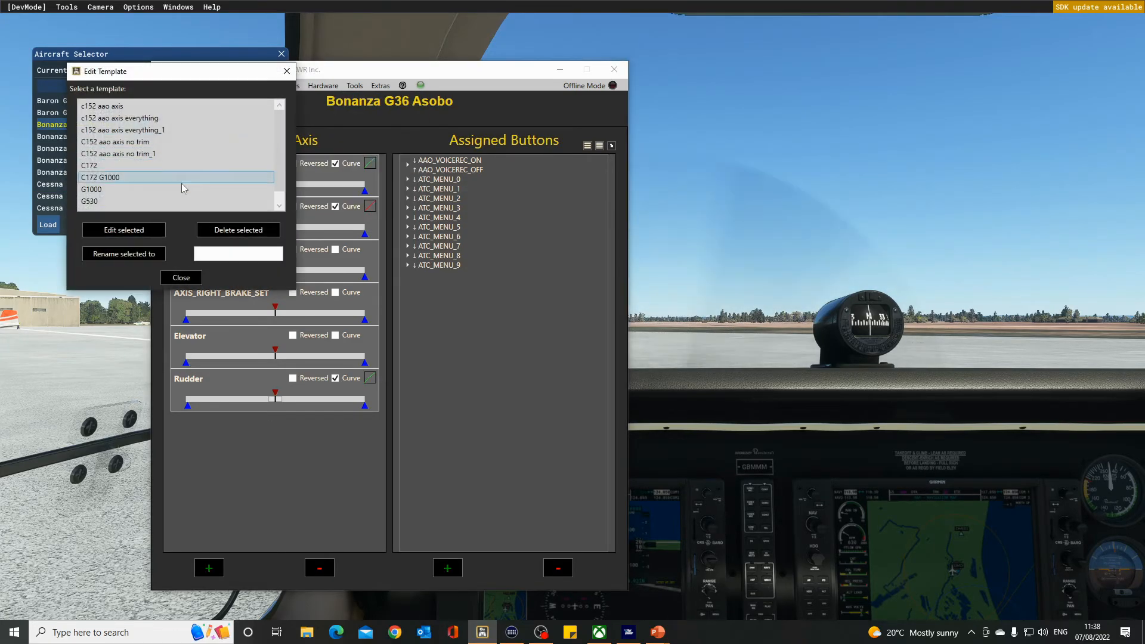
{"action": "left_click", "coordinate": [132, 156]}
{"action": "left_click", "coordinate": [123, 230]}
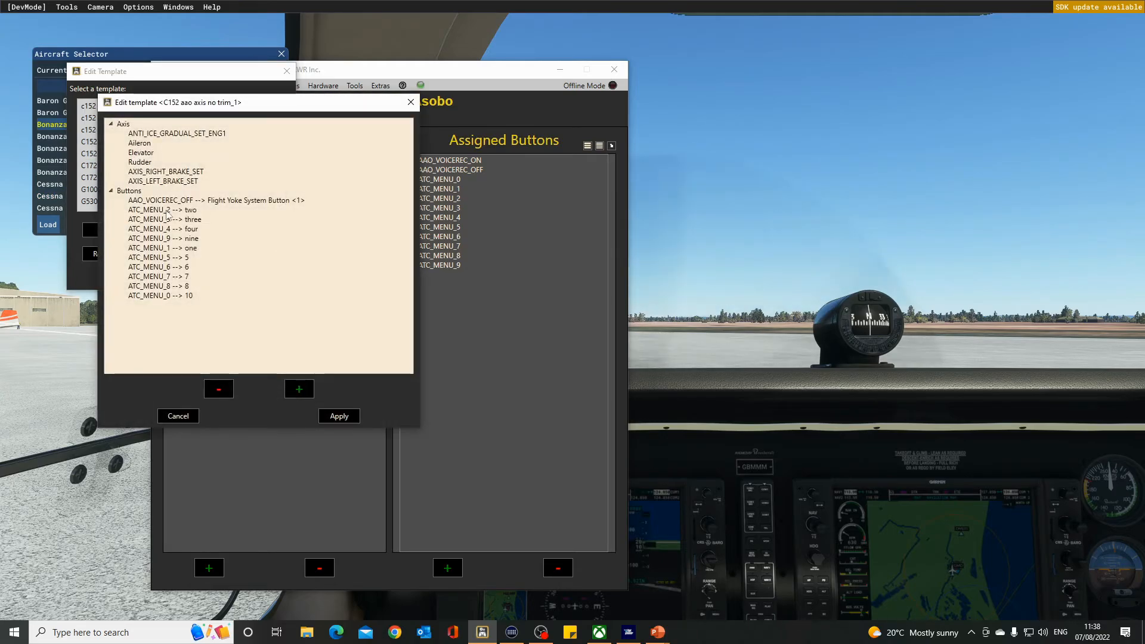
{"action": "left_click", "coordinate": [410, 102]}
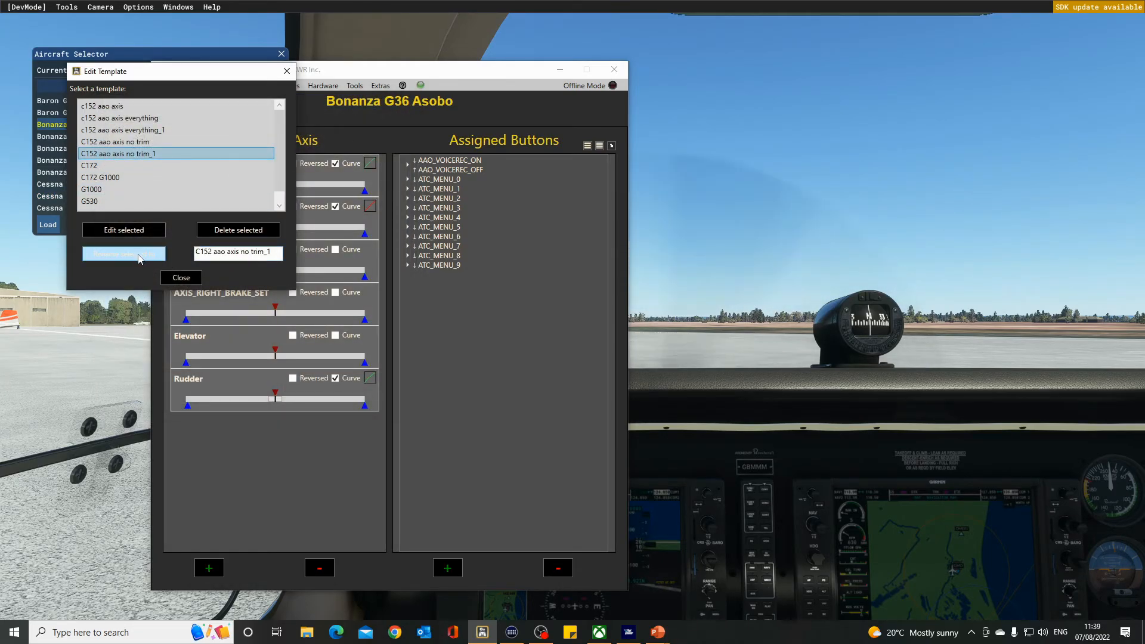
Rename the C152 aao axis no trim_1 template to C152 aao axisvoice yoke rudder, then close the template editor.
{"action": "left_click", "coordinate": [138, 256]}
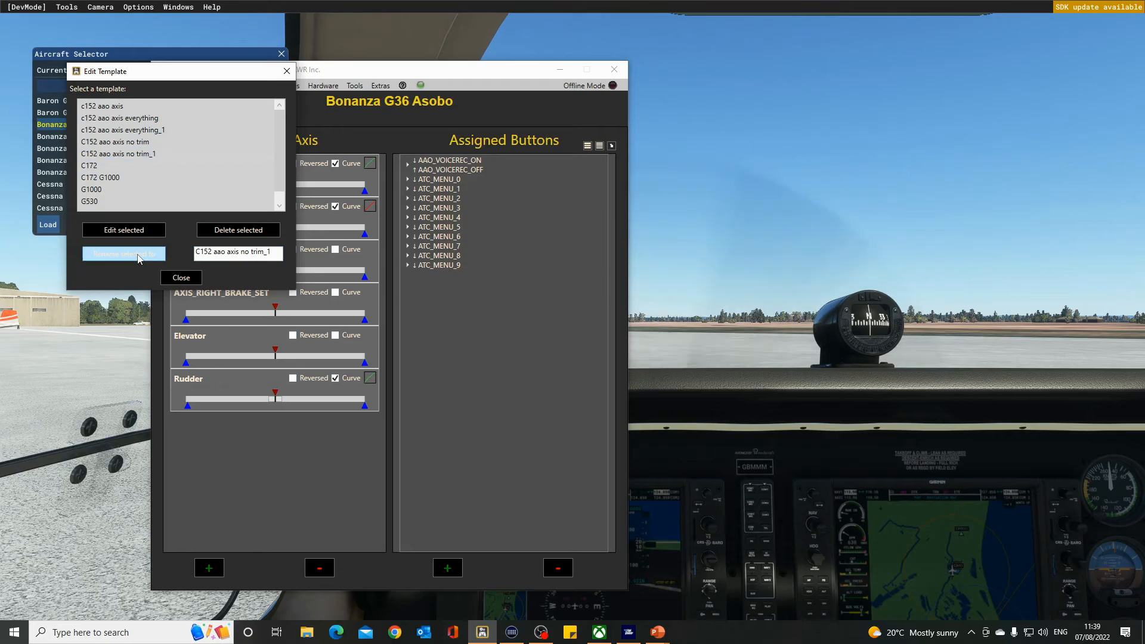
{"action": "left_click", "coordinate": [123, 154]}
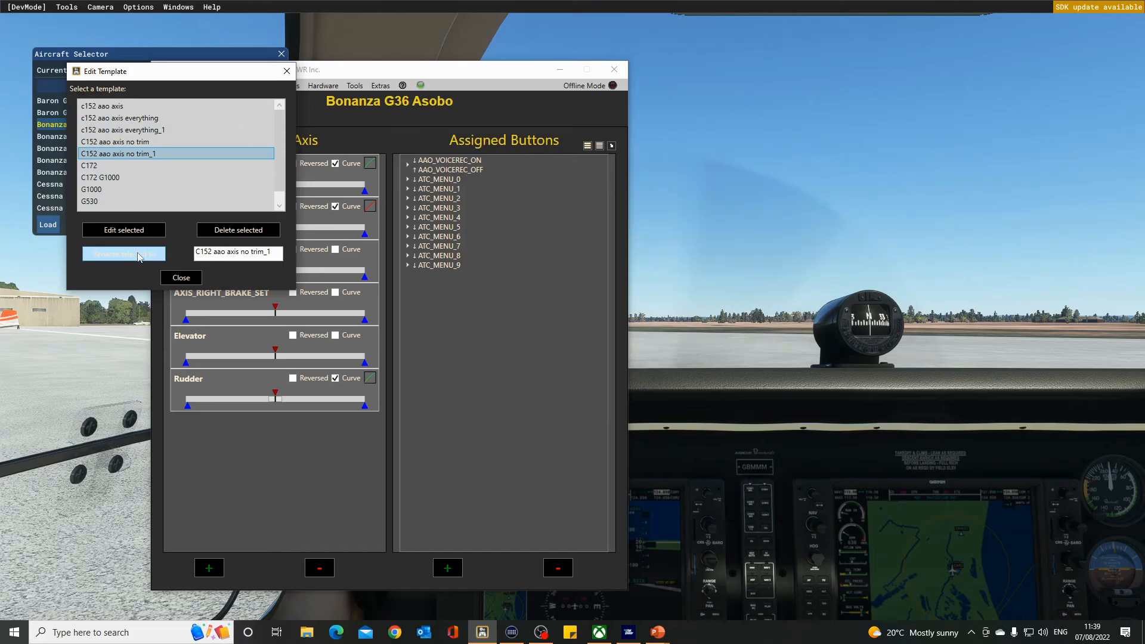
{"action": "left_click", "coordinate": [132, 256]}
{"action": "left_click_drag", "start_coordinate": [275, 255], "coordinate": [240, 251]}
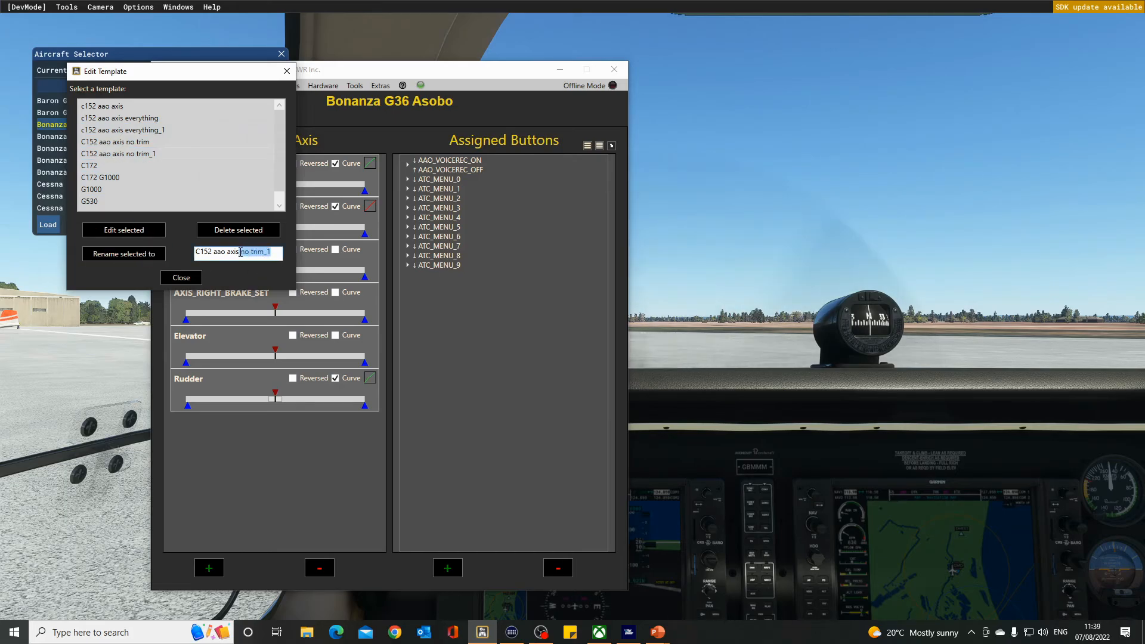
{"action": "type", "text": "voic"}
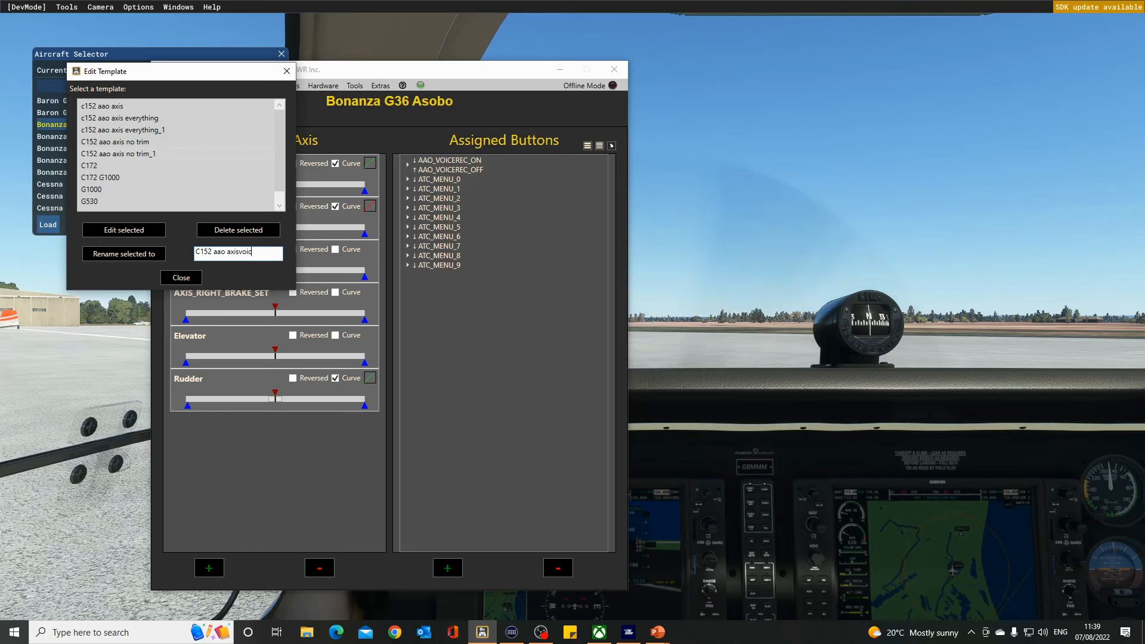
{"action": "type", "text": "e yo"}
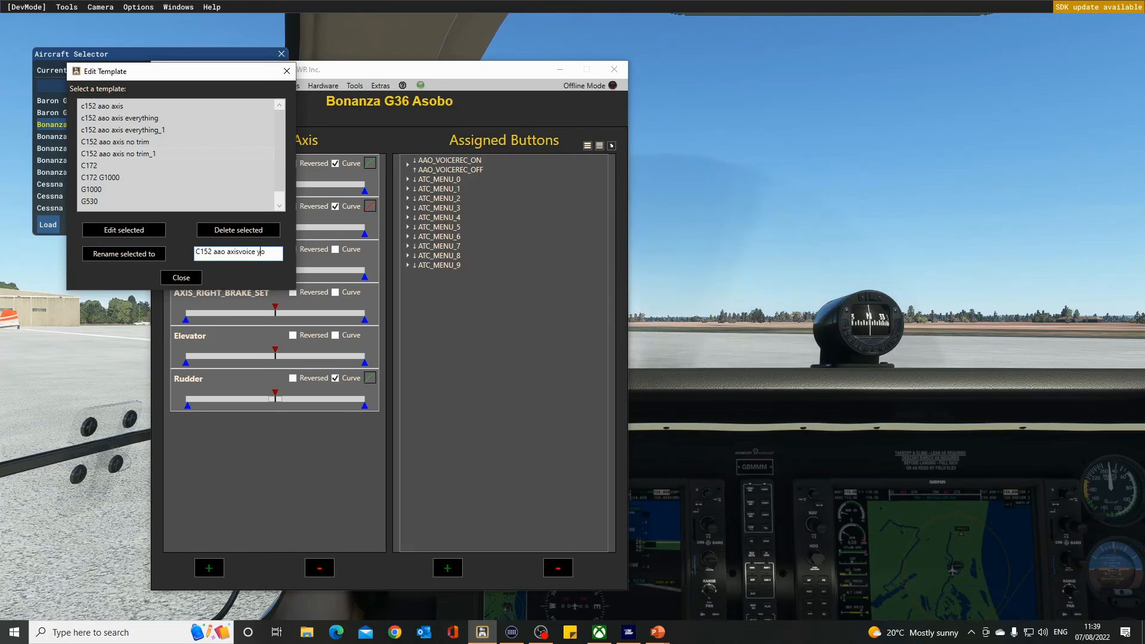
{"action": "type", "text": "ke rudd"}
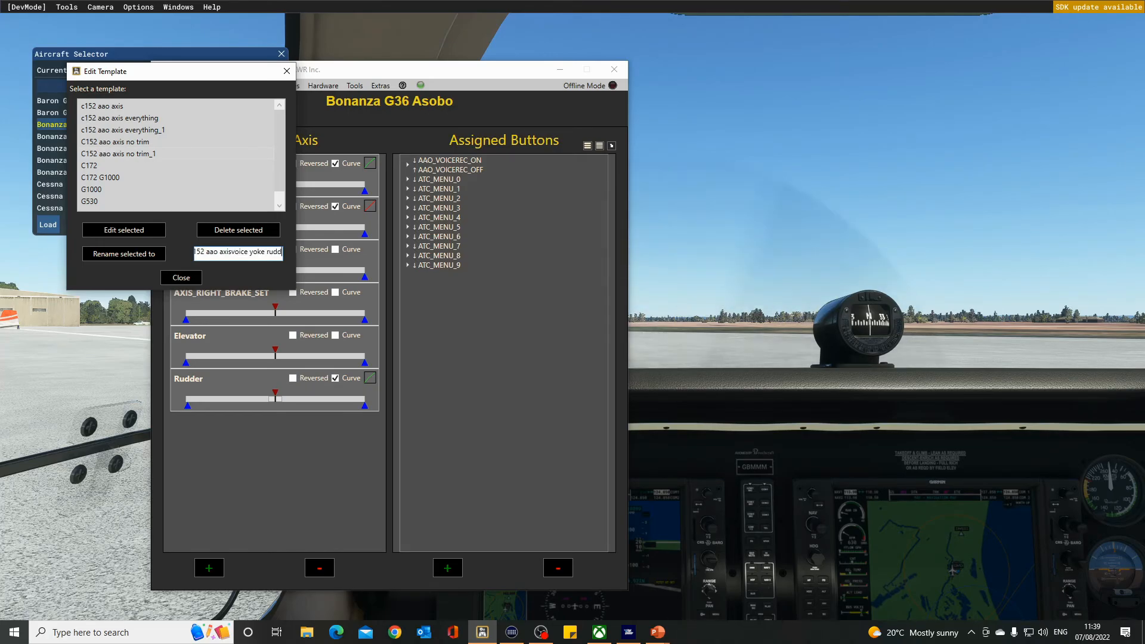
{"action": "type", "text": "er"}
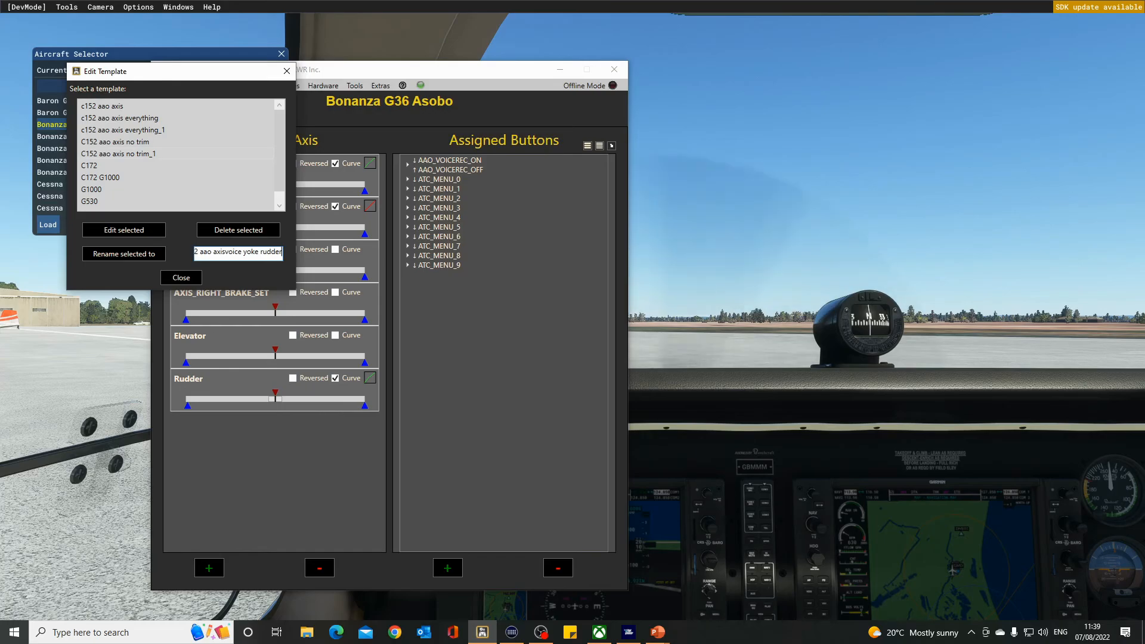
{"action": "left_click", "coordinate": [144, 255]}
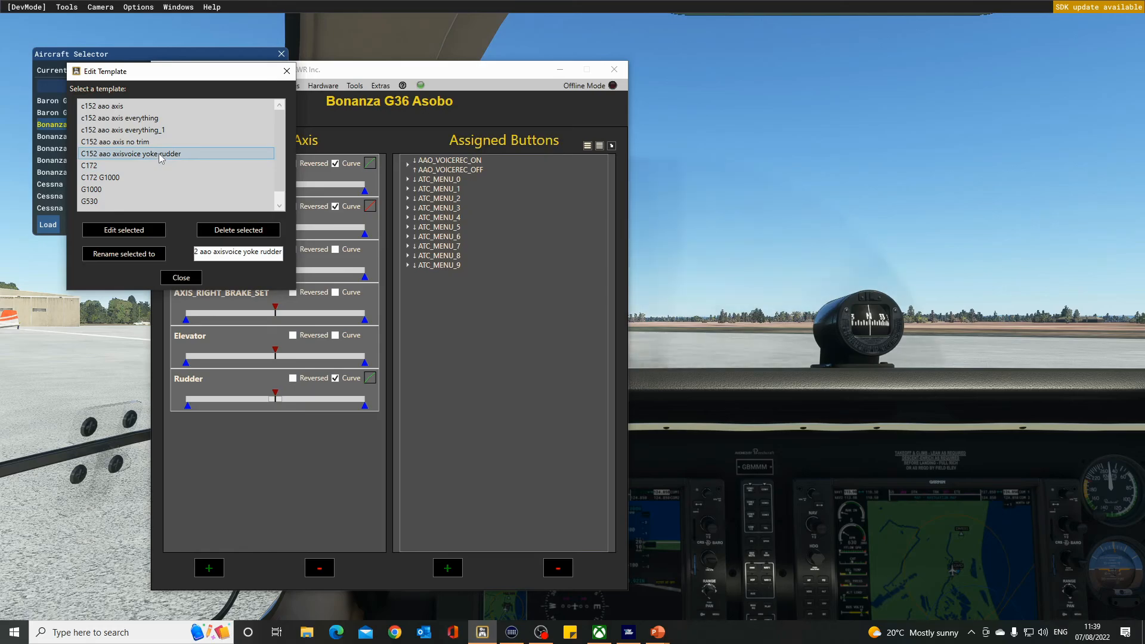
{"action": "left_click", "coordinate": [193, 279]}
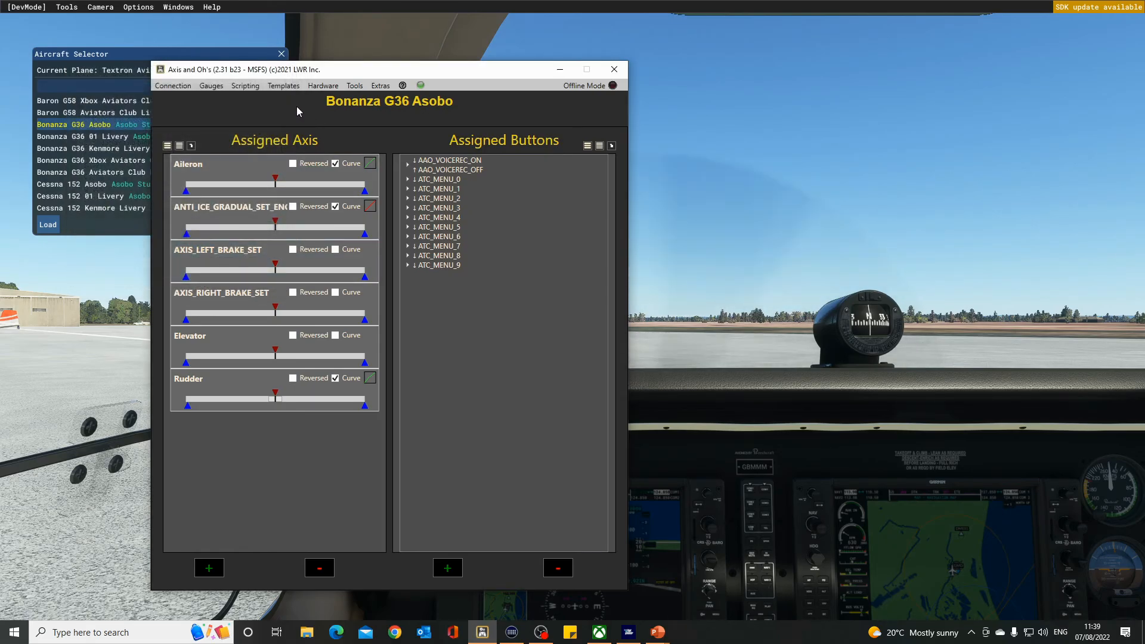
{"action": "left_click", "coordinate": [283, 85]}
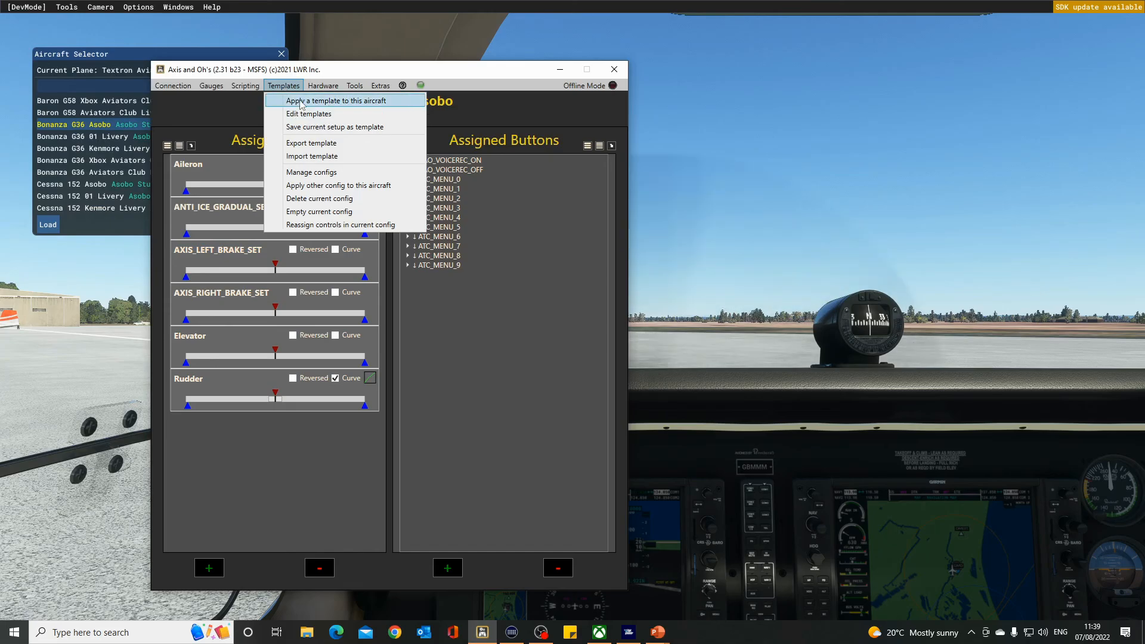
{"action": "left_click", "coordinate": [301, 102]}
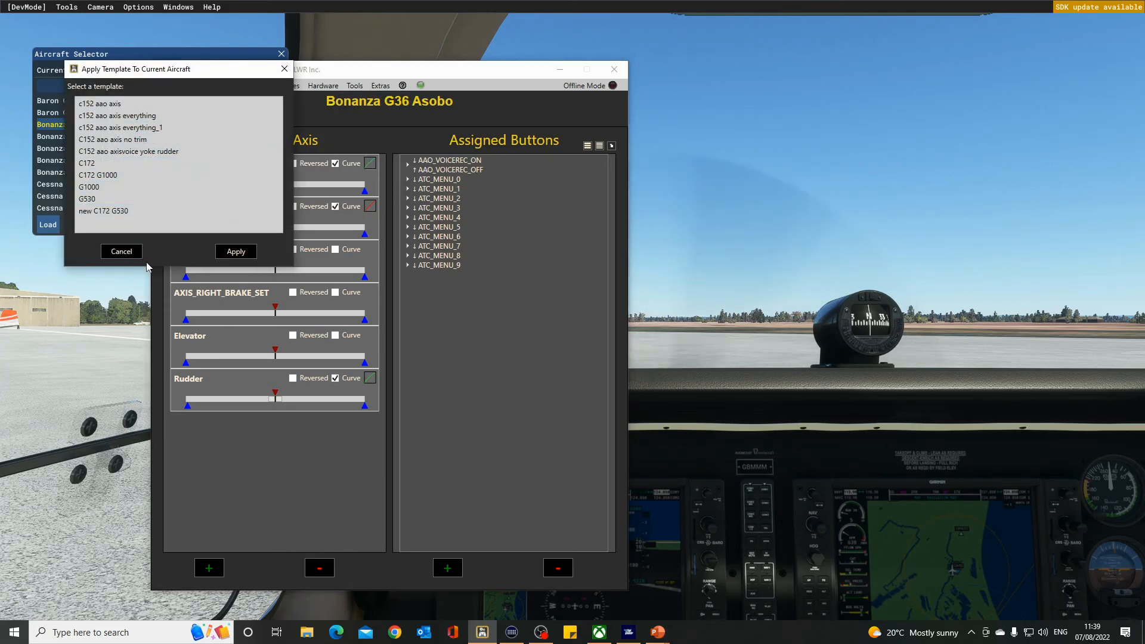
{"action": "left_click", "coordinate": [128, 253]}
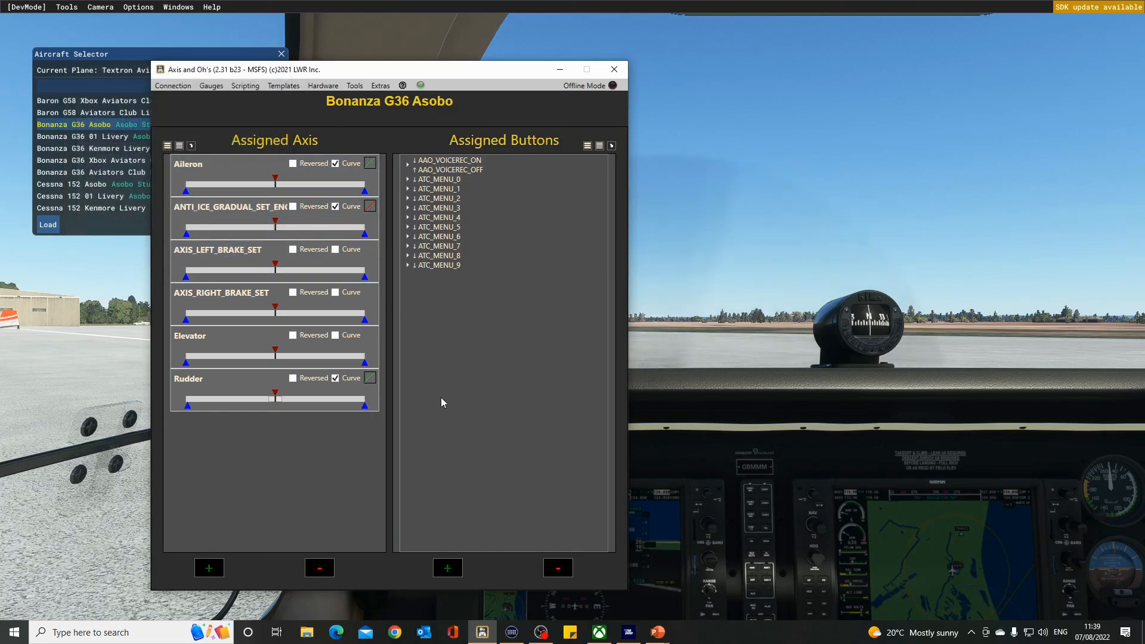